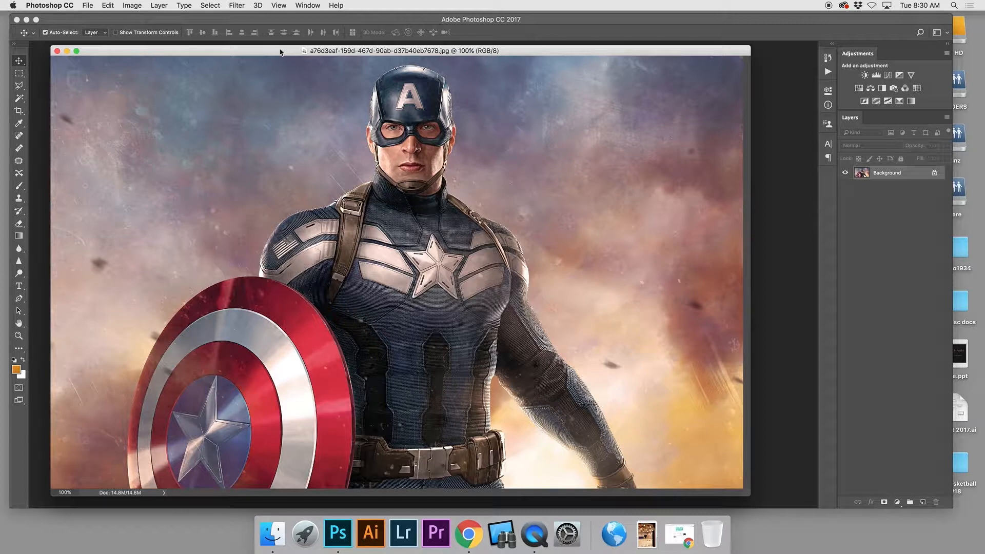
# - Crop the image to a rectangular selection that trims both side edges around the figure, clear the selection and widen the document window
pyautogui.moveTo(280, 52); pyautogui.dragTo(292, 53)
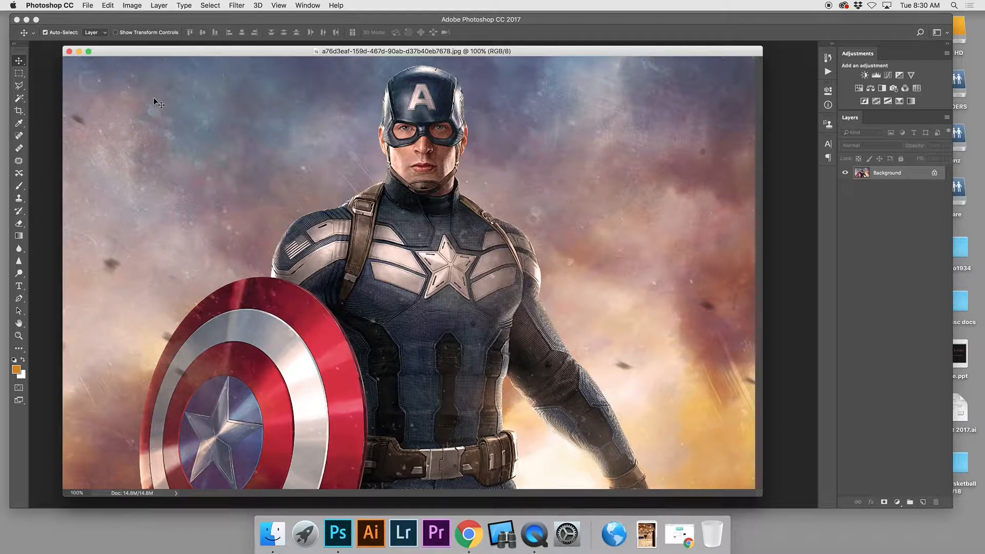
pyautogui.moveTo(143, 54); pyautogui.dragTo(135, 49)
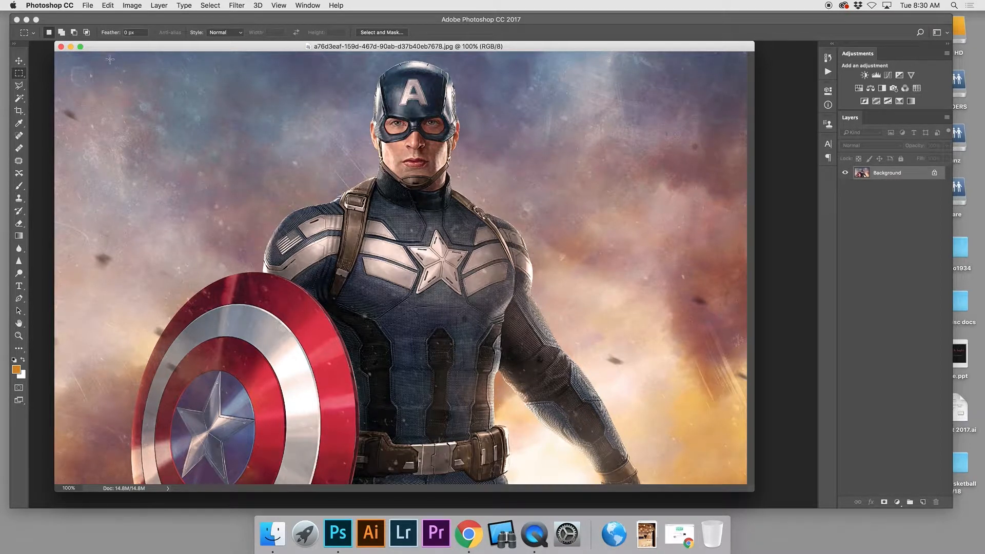
pyautogui.moveTo(109, 49); pyautogui.dragTo(681, 481)
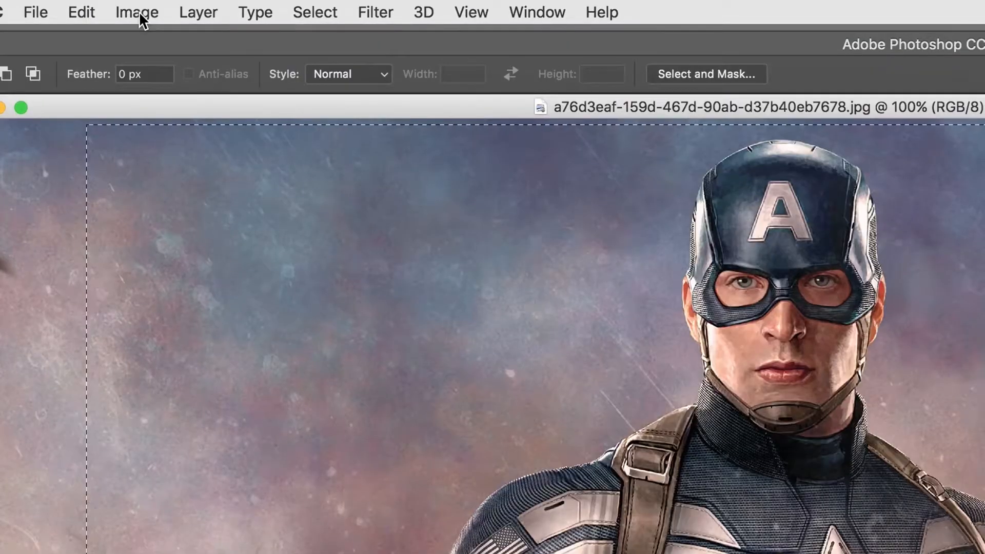
pyautogui.click(136, 8)
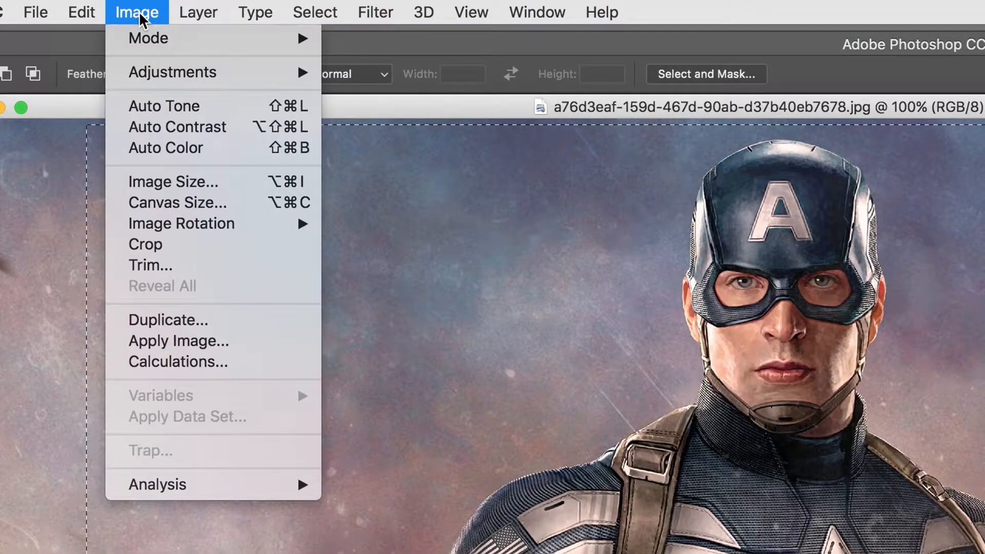
pyautogui.click(149, 245)
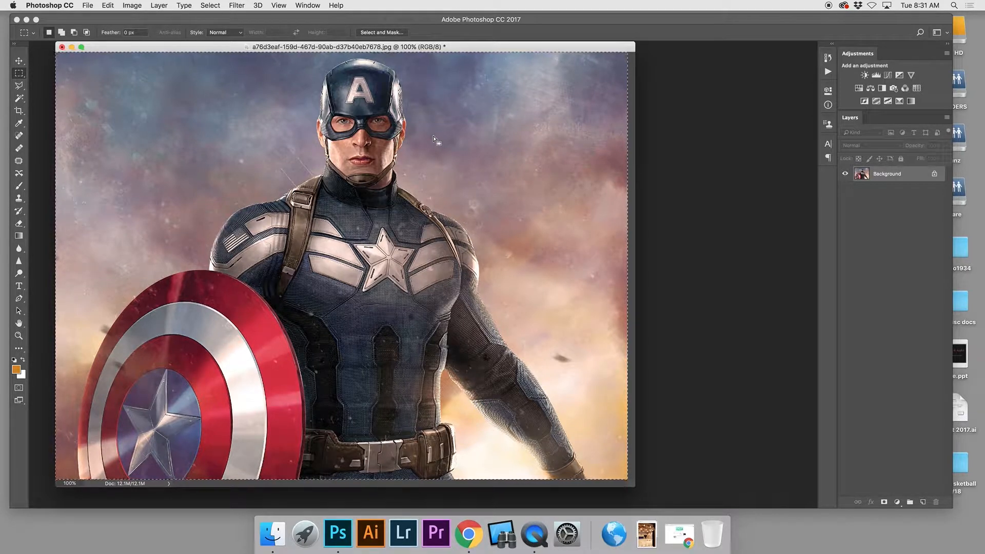
pyautogui.press('super+d')
pyautogui.moveTo(633, 485); pyautogui.dragTo(769, 488)
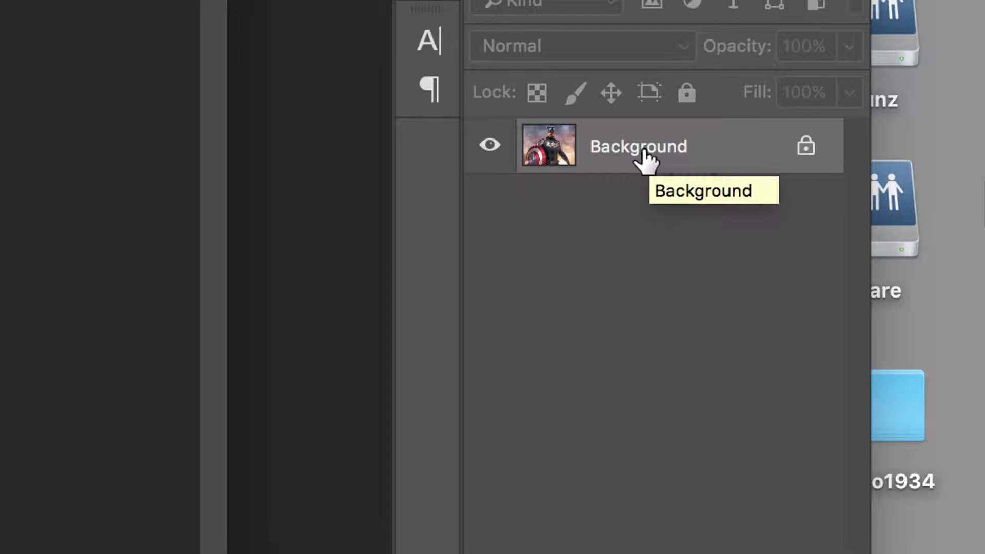
# - Unlock the Background layer so it becomes the editable Layer 0
pyautogui.doubleClick(643, 152)
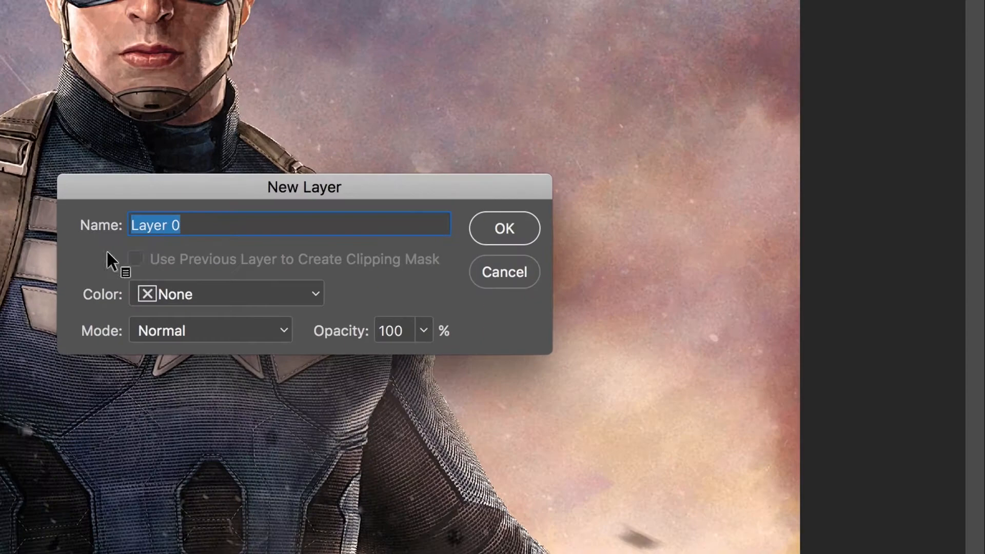
pyautogui.click(507, 230)
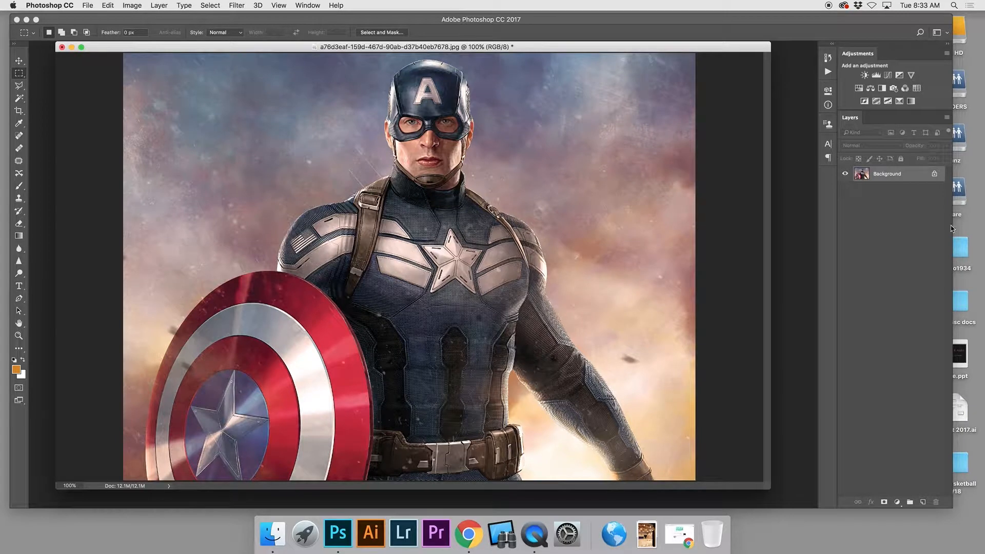
pyautogui.moveTo(933, 174); pyautogui.dragTo(937, 503)
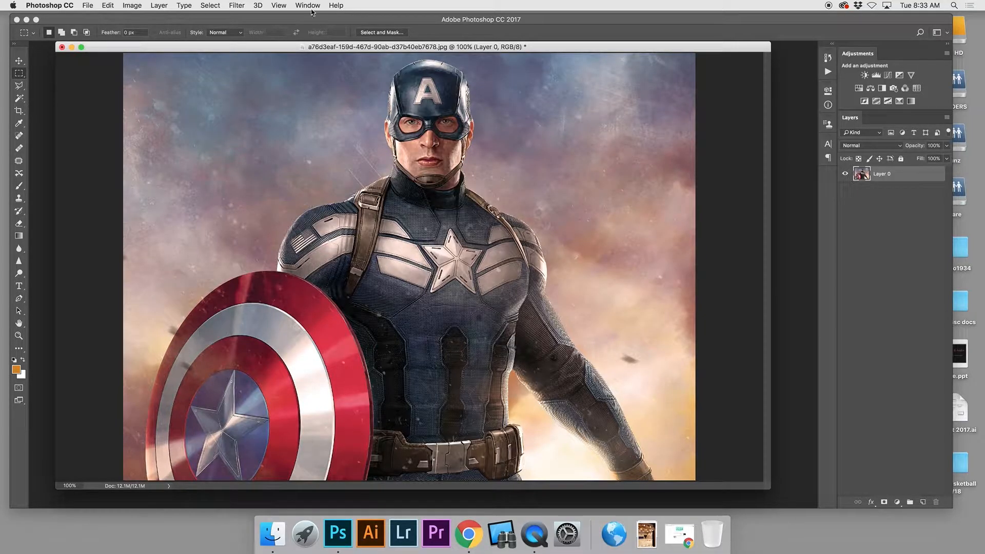
# - Enlarge the canvas to 43 inches wide and 35 inches high, keeping the anchor at the centre
pyautogui.click(132, 6)
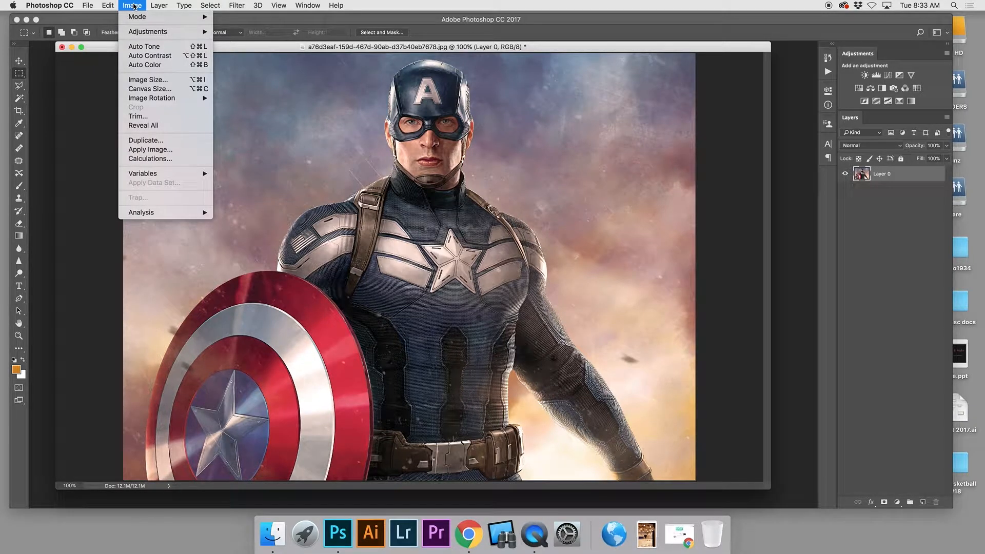
pyautogui.click(140, 91)
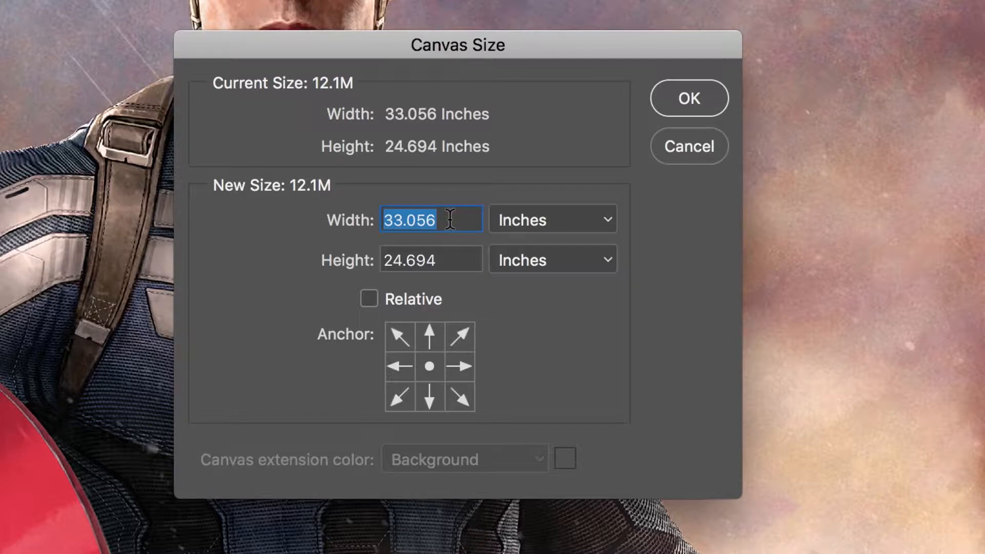
pyautogui.moveTo(448, 219); pyautogui.dragTo(370, 219)
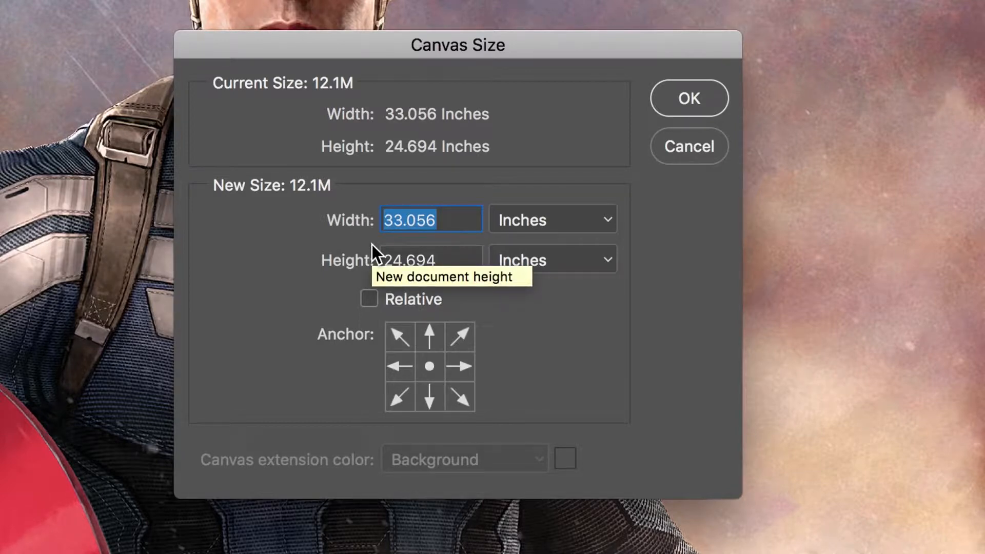
pyautogui.write('43')
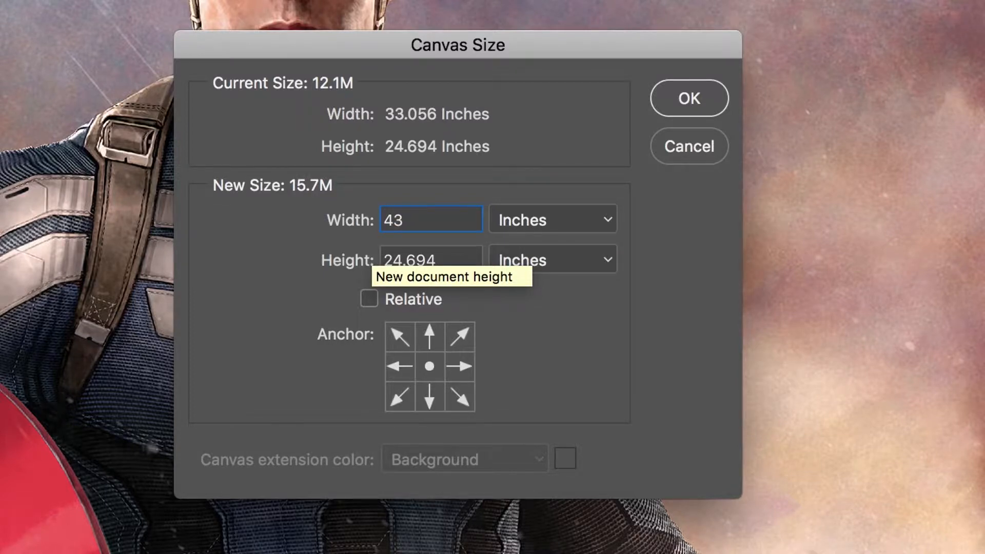
pyautogui.moveTo(449, 261); pyautogui.dragTo(364, 266)
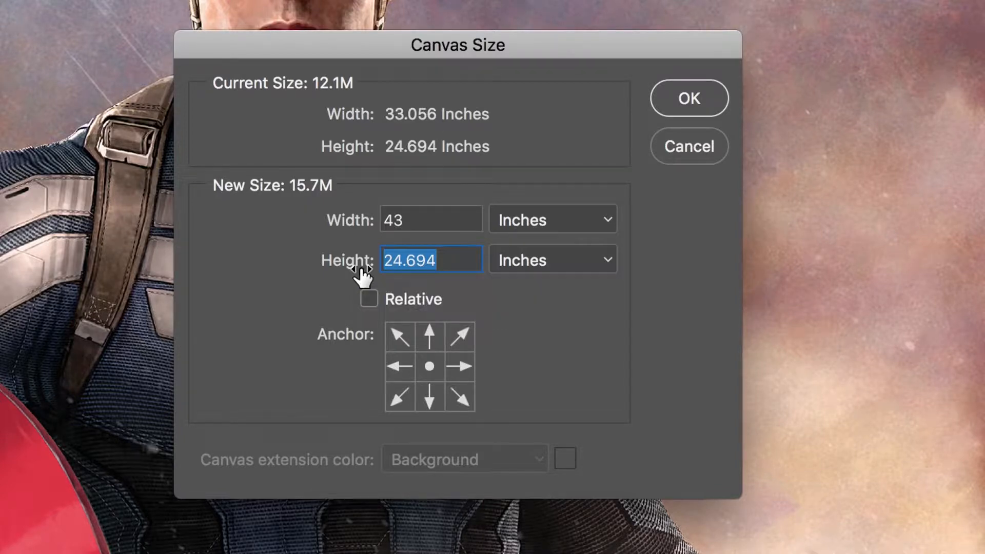
pyautogui.write('3')
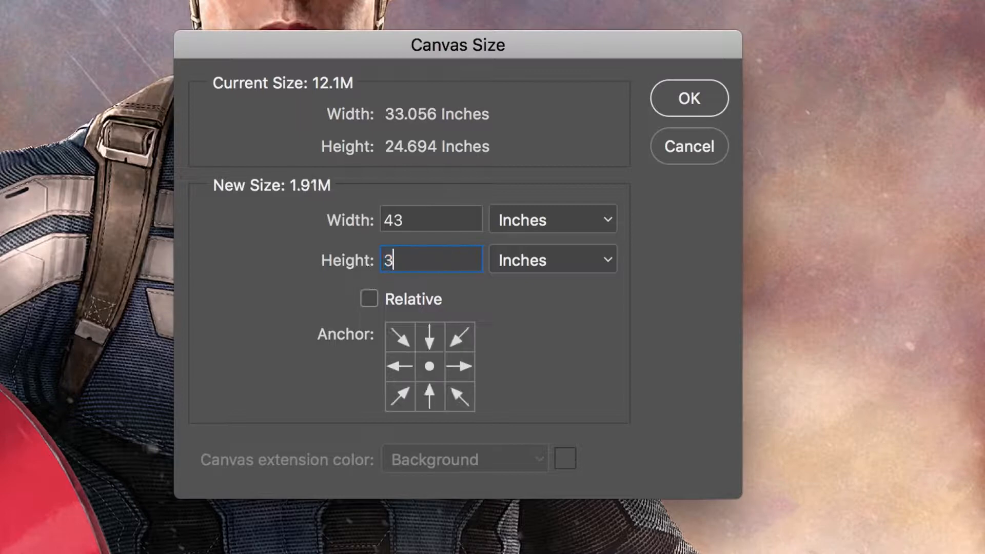
pyautogui.write('5')
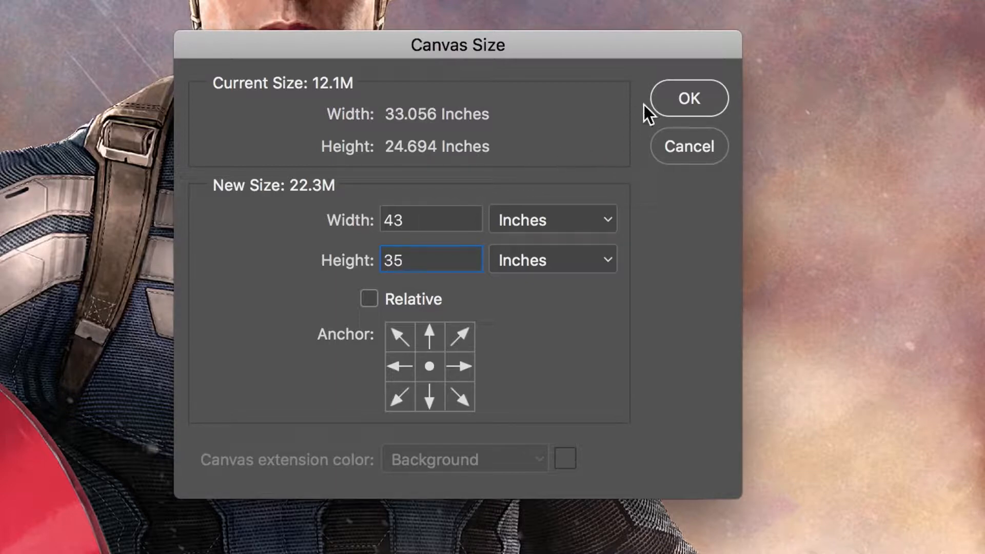
pyautogui.click(676, 97)
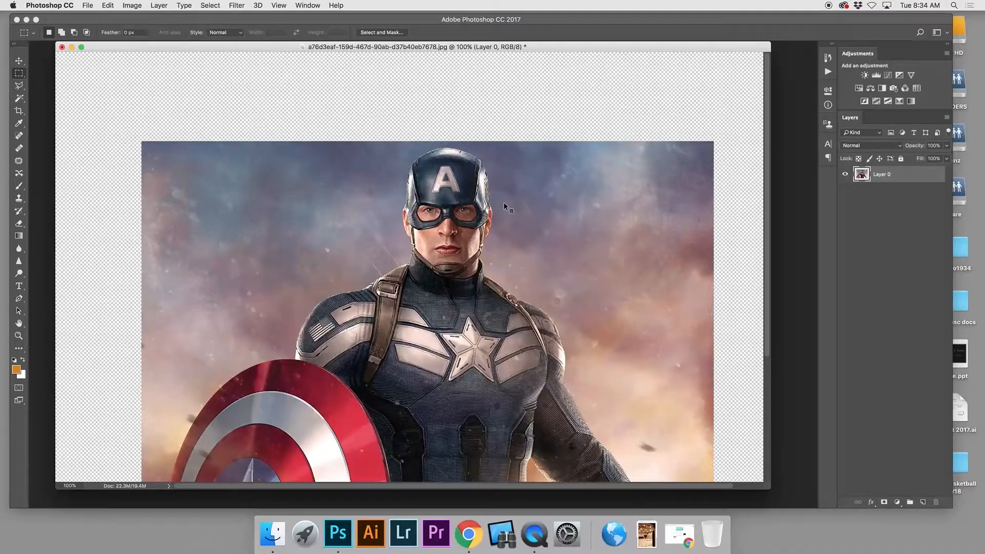
# - Add a new empty layer and place it beneath the photo layer in the stacking order
pyautogui.press('super+minus')
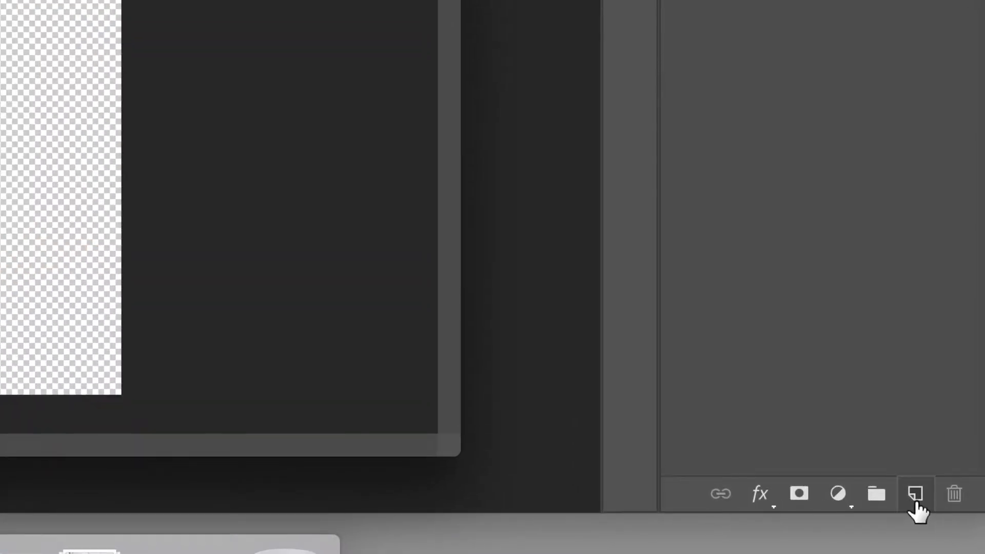
pyautogui.click(914, 496)
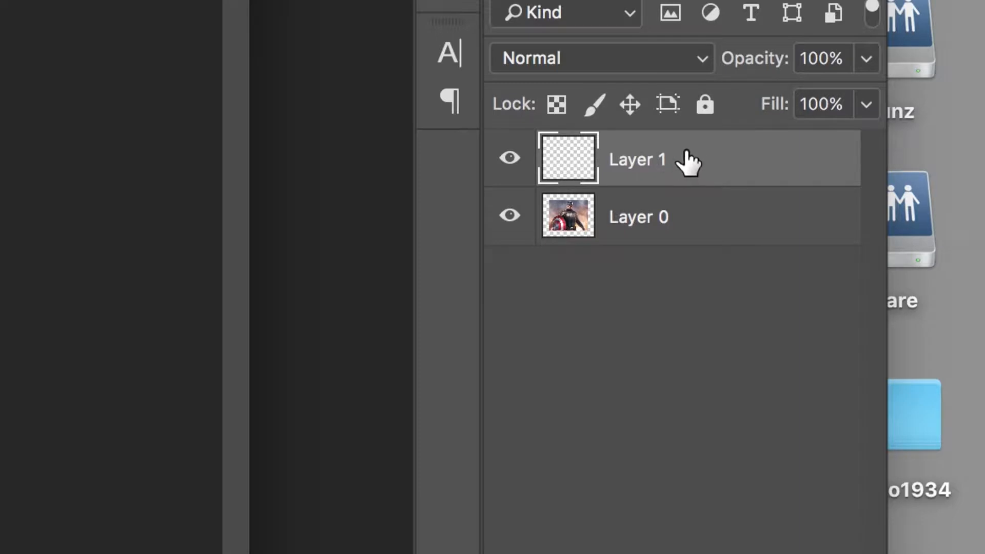
pyautogui.moveTo(689, 155); pyautogui.dragTo(679, 245)
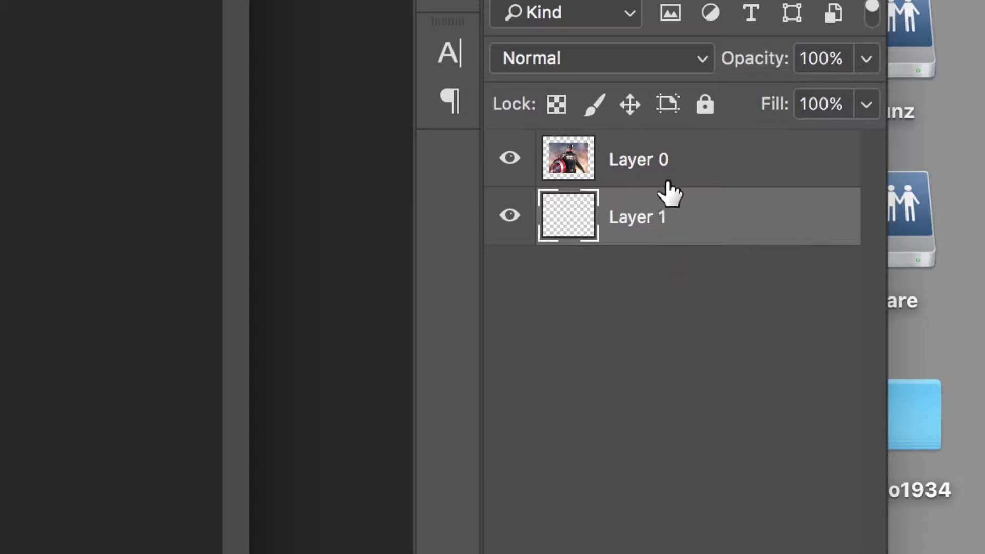
pyautogui.moveTo(691, 156); pyautogui.dragTo(684, 231)
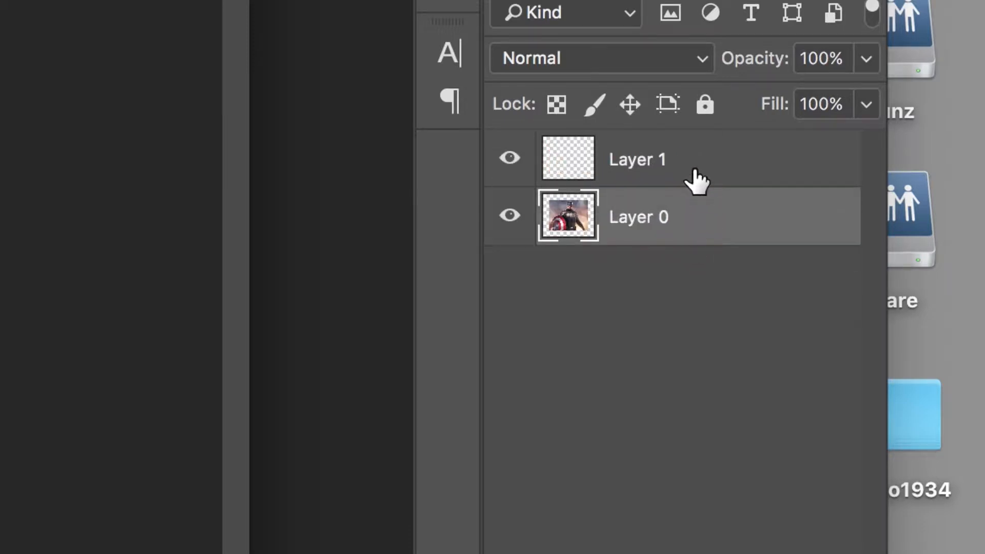
pyautogui.moveTo(695, 160); pyautogui.dragTo(692, 241)
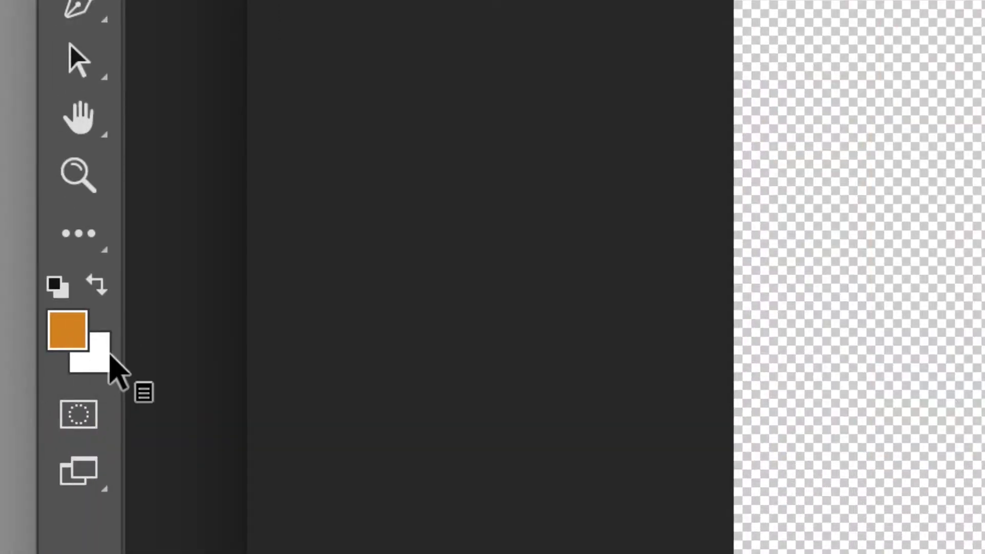
# - Set the background color to bright red, hex f10000
pyautogui.click(107, 355)
pyautogui.moveTo(742, 113); pyautogui.dragTo(862, 57)
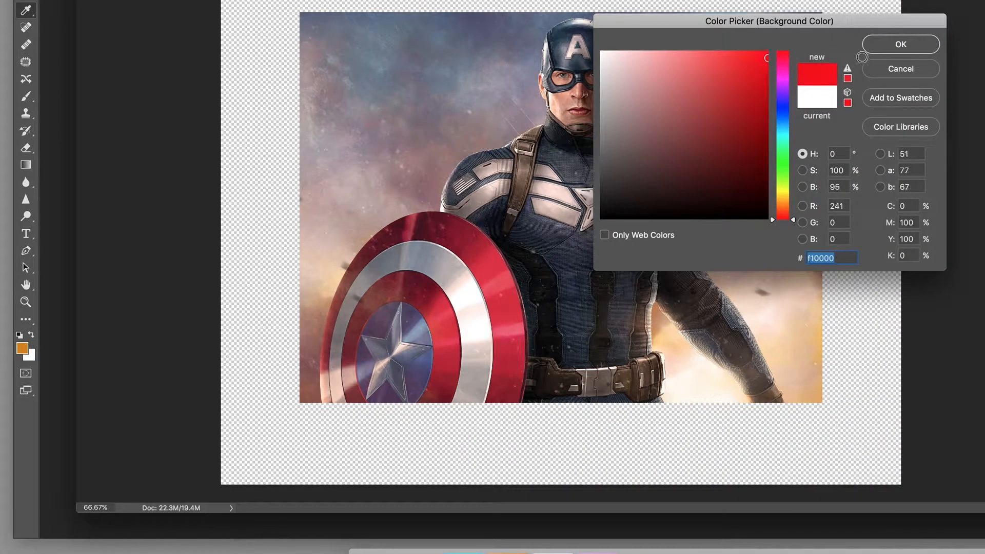
pyautogui.click(888, 46)
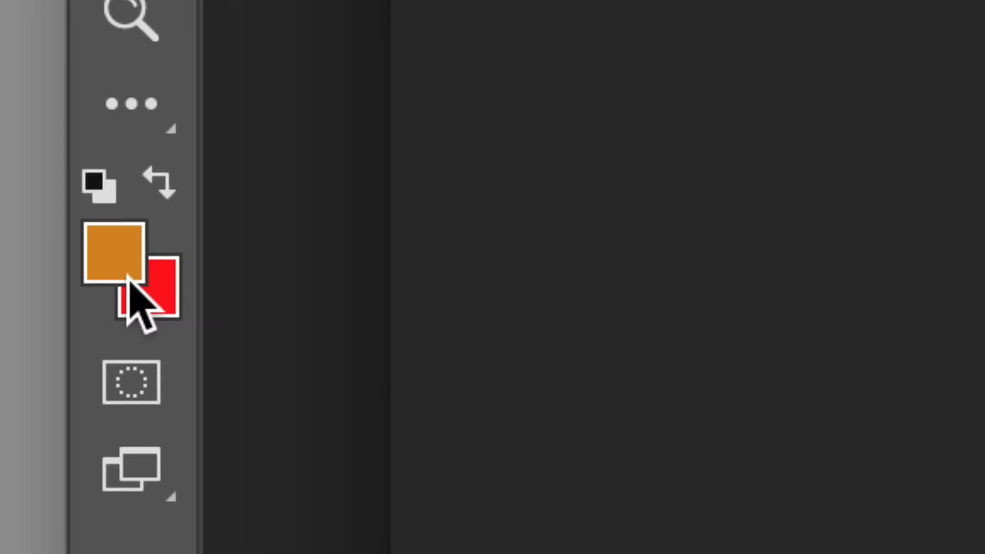
# - Reset the colors to default black and white and fill the empty bottom layer, Layer 1, with the white background color
pyautogui.press('d')
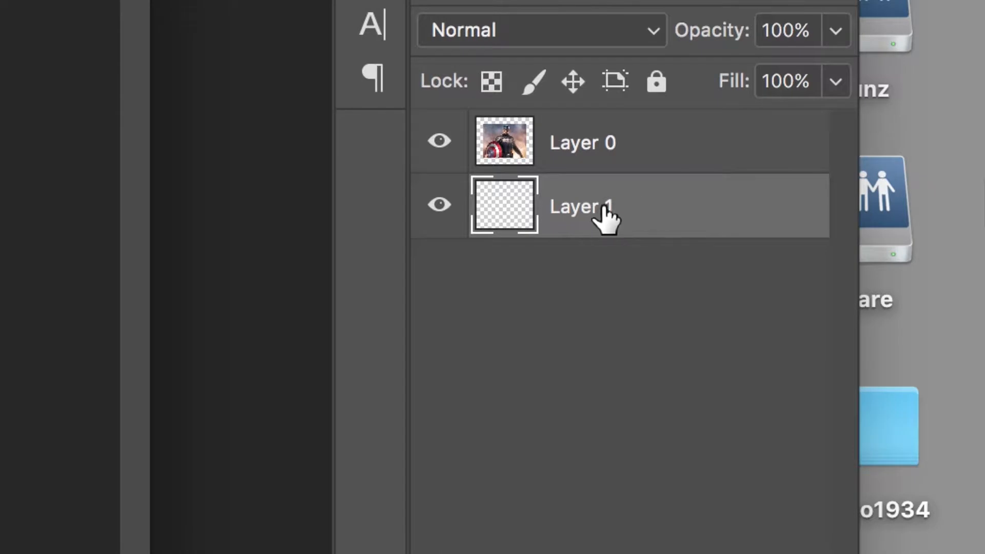
pyautogui.click(645, 145)
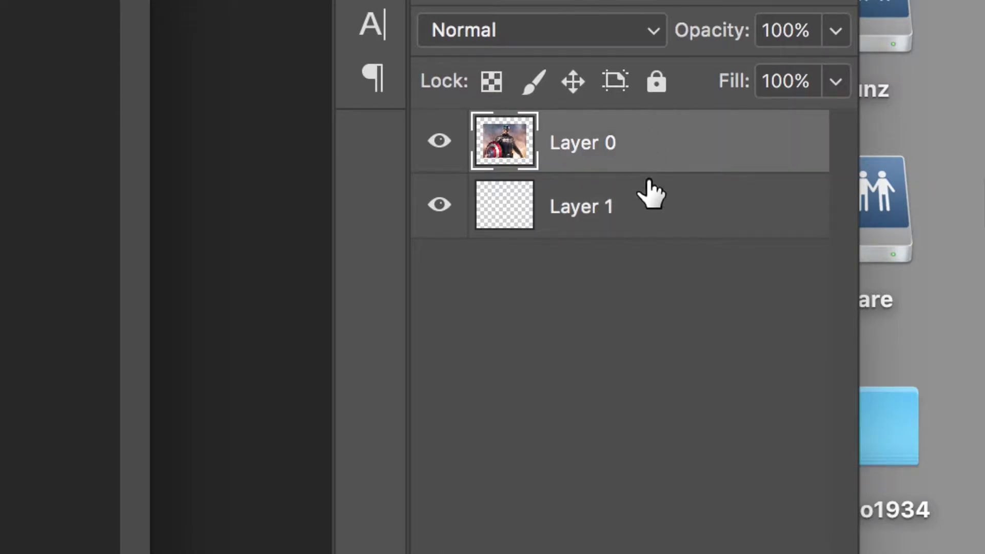
pyautogui.click(641, 209)
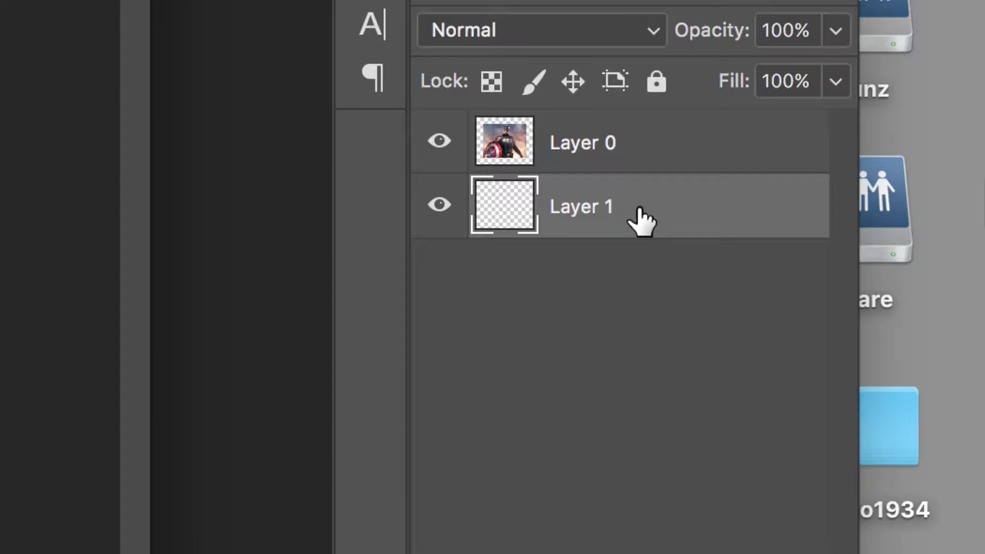
pyautogui.press('super+BackSpace')
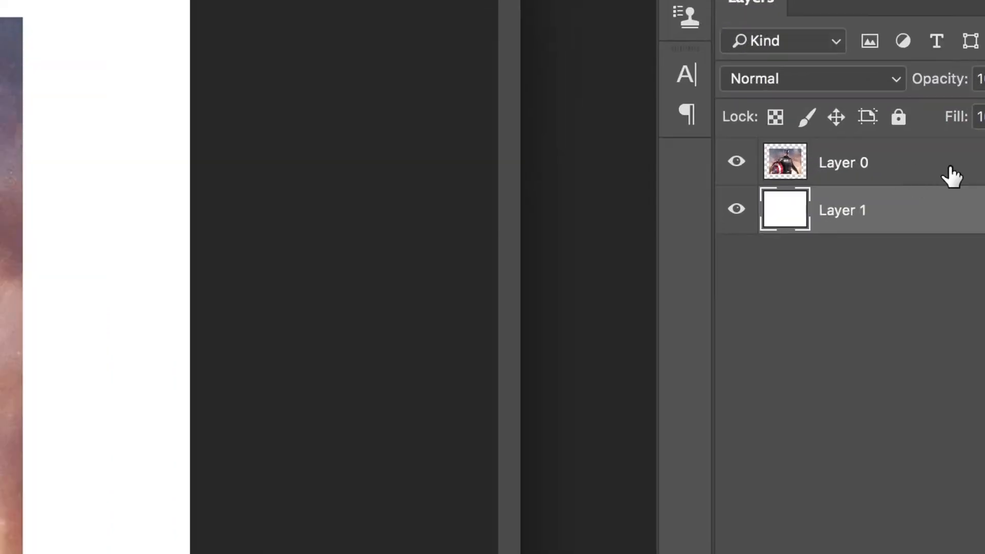
# - Duplicate the photo layer, Layer 0, and start a Black & White adjustment on the copy
pyautogui.click(821, 168)
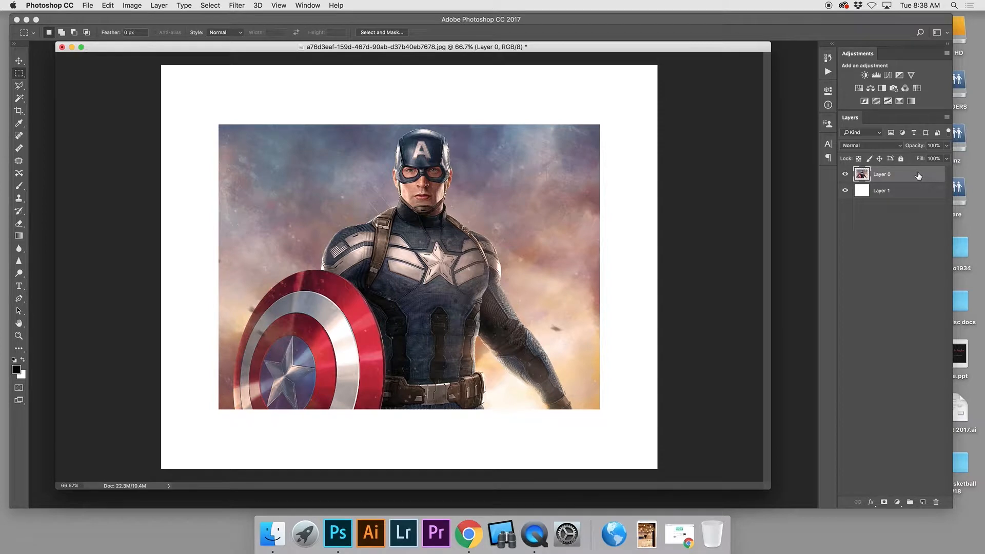
pyautogui.moveTo(915, 174); pyautogui.dragTo(922, 502)
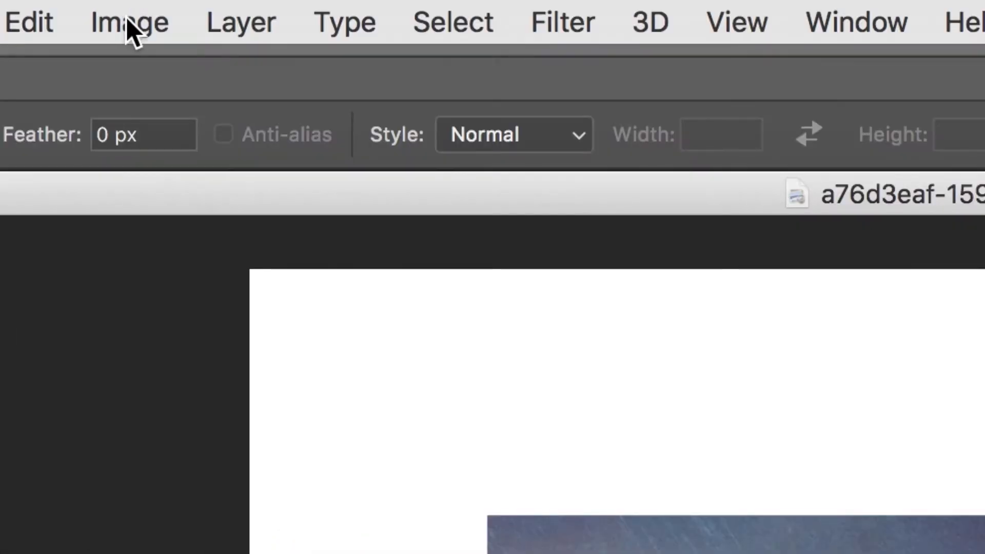
pyautogui.click(132, 7)
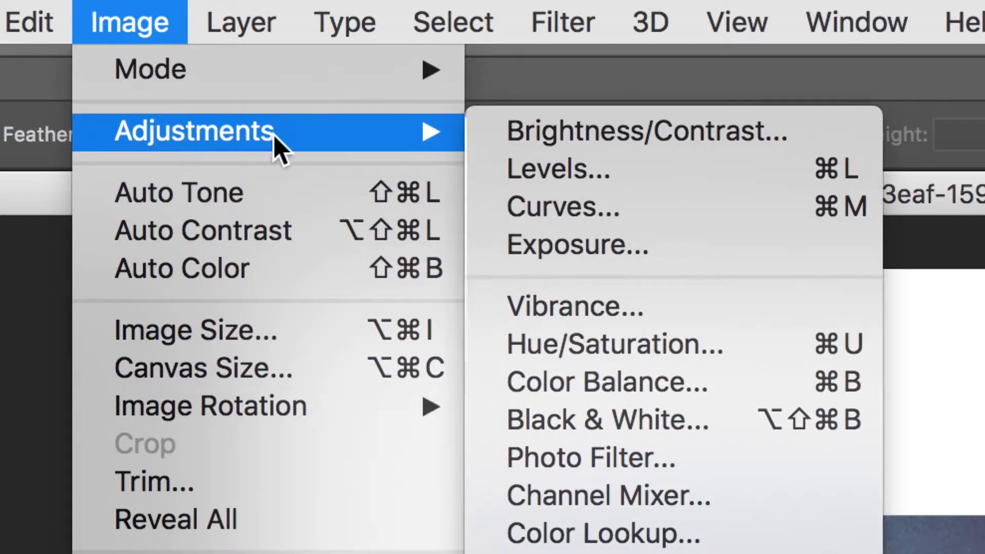
pyautogui.click(578, 426)
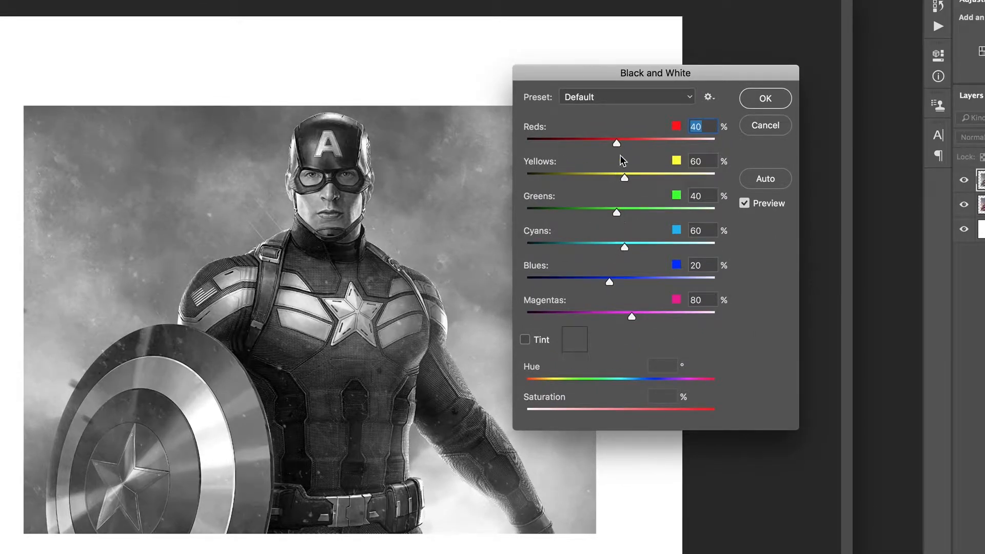
# - Set the Black and White mix to Reds 85%, Yellows 74% and Greens 60%, lower the Cyans and raise the Magentas
pyautogui.moveTo(616, 143)
pyautogui.mouseDown()
pyautogui.moveTo(603, 143)
pyautogui.moveTo(629, 142)
pyautogui.mouseUp()
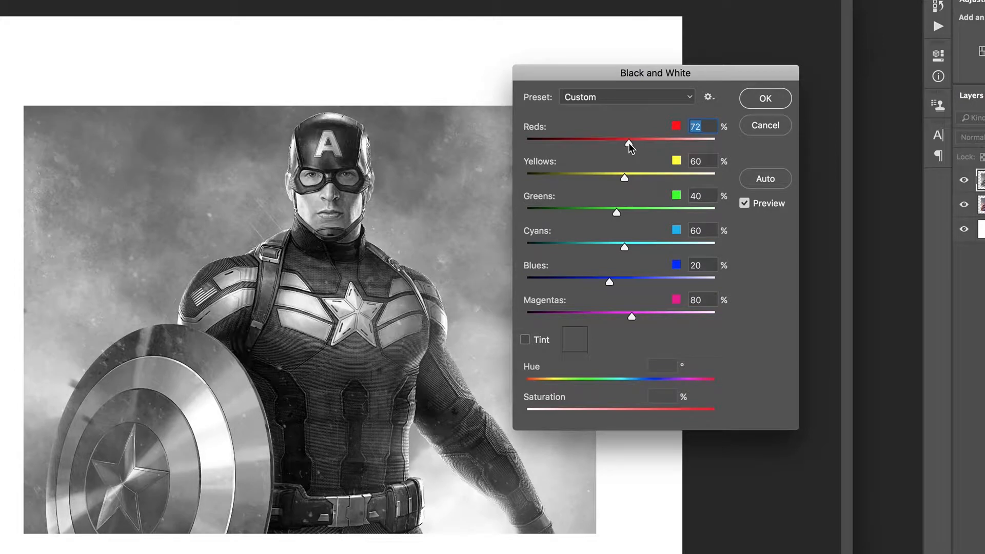
pyautogui.moveTo(629, 143); pyautogui.dragTo(633, 143)
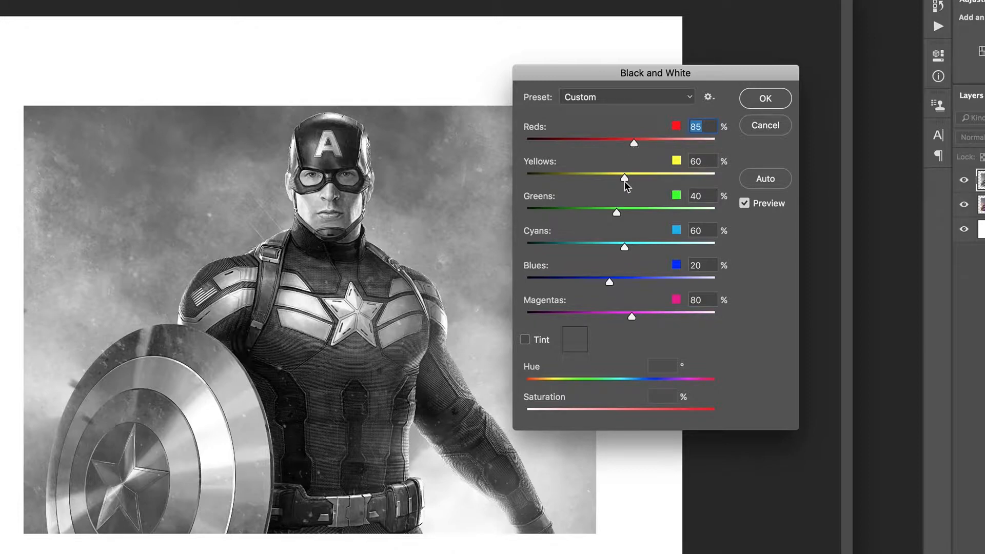
pyautogui.moveTo(624, 181)
pyautogui.mouseDown()
pyautogui.moveTo(645, 179)
pyautogui.moveTo(629, 177)
pyautogui.mouseUp()
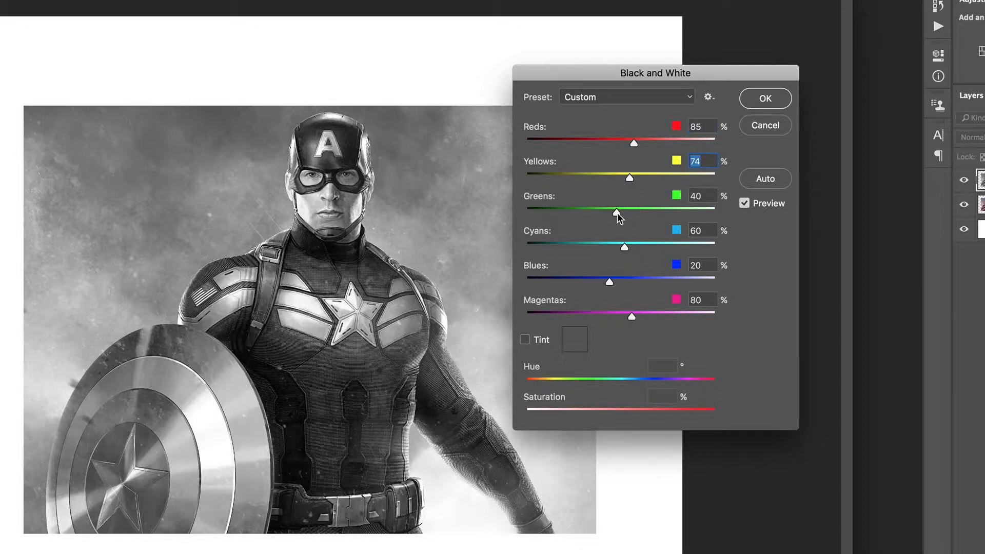
pyautogui.moveTo(617, 213); pyautogui.dragTo(543, 214)
pyautogui.moveTo(672, 215); pyautogui.dragTo(624, 213)
pyautogui.moveTo(623, 247)
pyautogui.mouseDown()
pyautogui.moveTo(598, 248)
pyautogui.moveTo(633, 247)
pyautogui.moveTo(608, 247)
pyautogui.mouseUp()
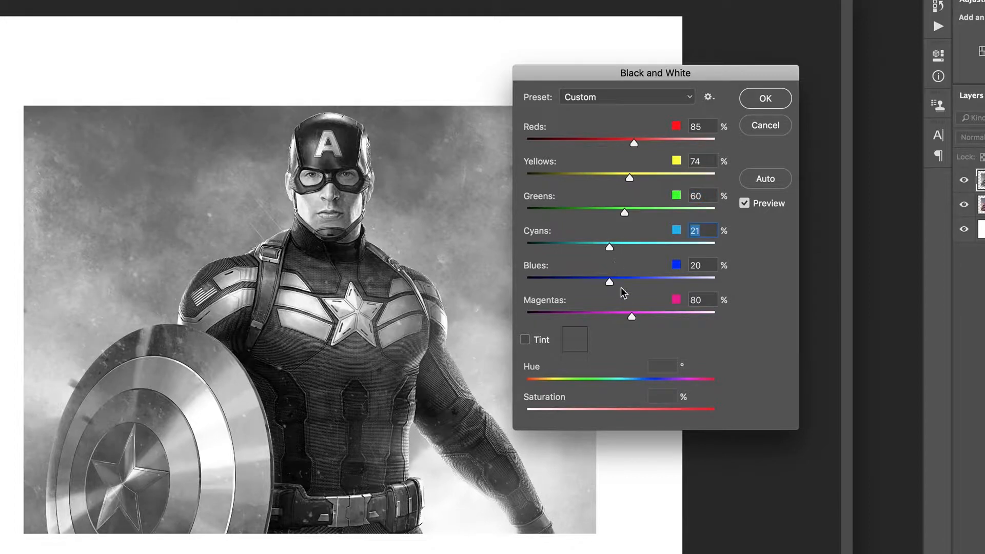
pyautogui.moveTo(609, 282)
pyautogui.mouseDown()
pyautogui.moveTo(658, 281)
pyautogui.moveTo(585, 286)
pyautogui.moveTo(610, 281)
pyautogui.mouseUp()
pyautogui.moveTo(610, 248)
pyautogui.mouseDown()
pyautogui.moveTo(577, 246)
pyautogui.moveTo(612, 248)
pyautogui.mouseUp()
pyautogui.moveTo(631, 316)
pyautogui.mouseDown()
pyautogui.moveTo(594, 317)
pyautogui.moveTo(647, 315)
pyautogui.mouseUp()
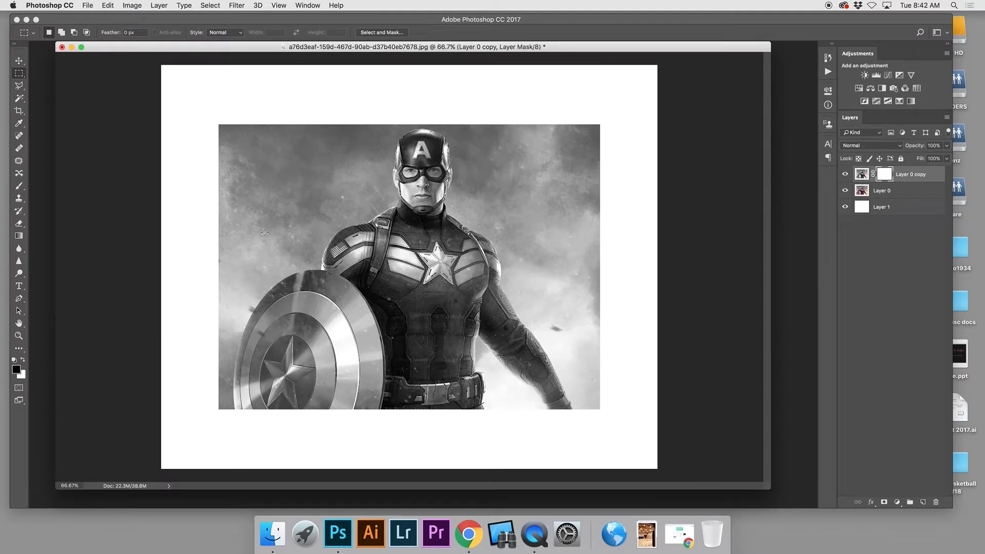
# - Brush black on the layer mask over the face, chest star and parts of the shield to reveal their color
pyautogui.click(19, 186)
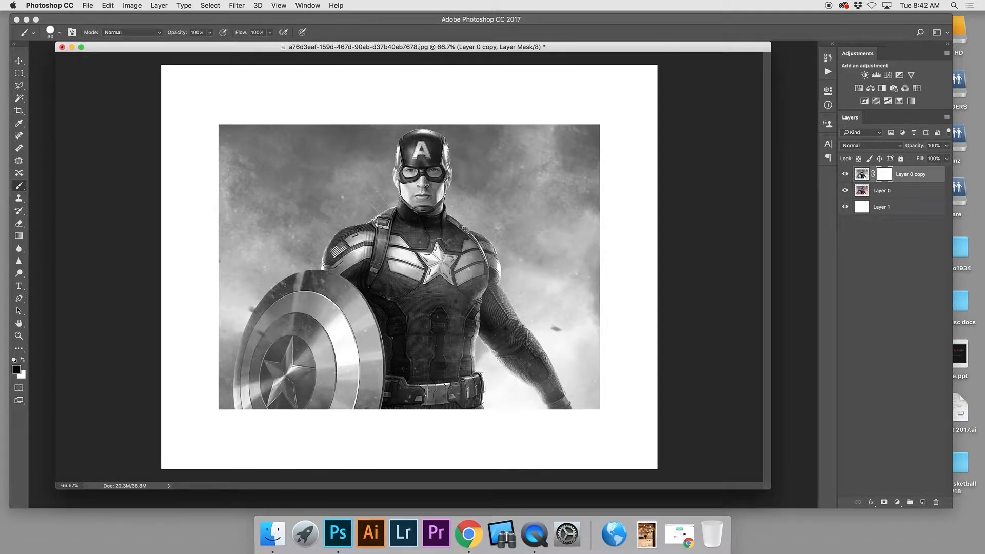
pyautogui.moveTo(436, 258)
pyautogui.mouseDown()
pyautogui.moveTo(429, 270)
pyautogui.moveTo(449, 263)
pyautogui.moveTo(399, 220)
pyautogui.moveTo(438, 173)
pyautogui.moveTo(418, 154)
pyautogui.mouseUp()
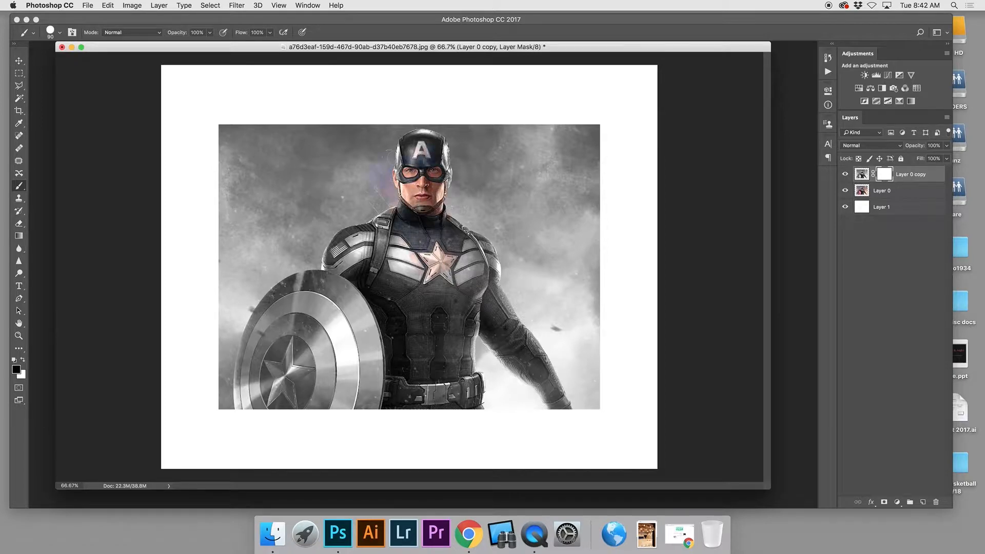
pyautogui.moveTo(359, 218)
pyautogui.mouseDown()
pyautogui.moveTo(339, 285)
pyautogui.moveTo(308, 329)
pyautogui.moveTo(333, 375)
pyautogui.mouseUp()
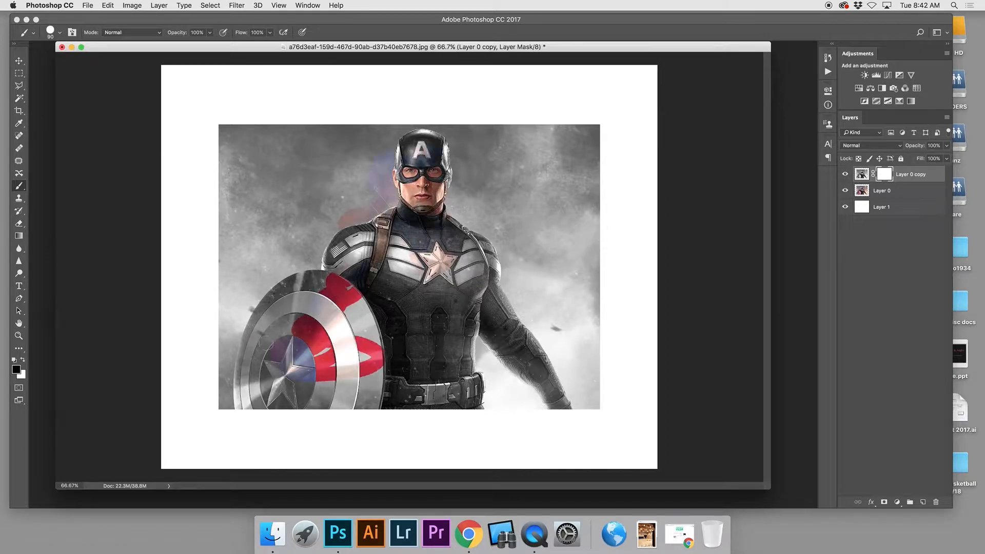
pyautogui.moveTo(265, 343); pyautogui.dragTo(277, 226)
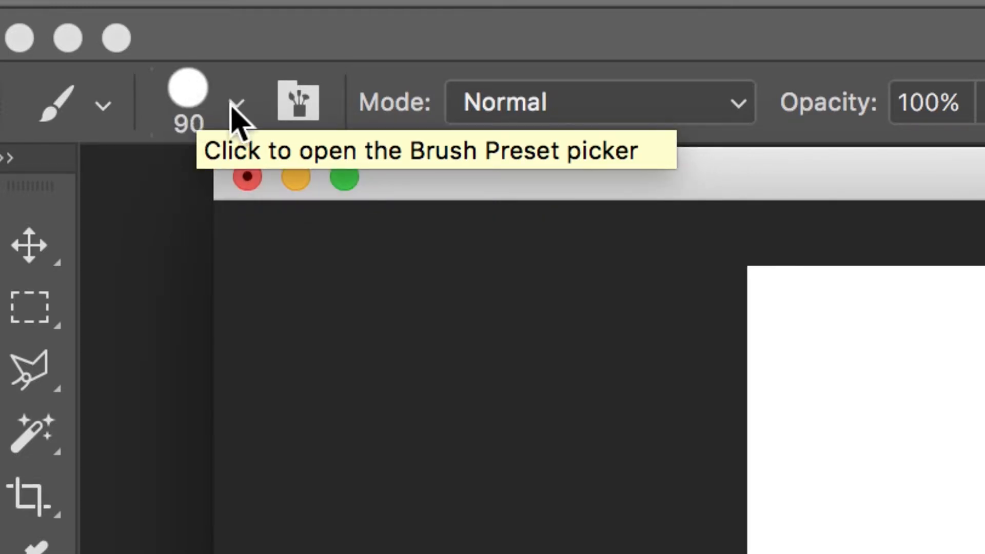
# - Set the brush to 44 px with 100% hardness and paint black on the mask over the shield's red rings
pyautogui.click(237, 106)
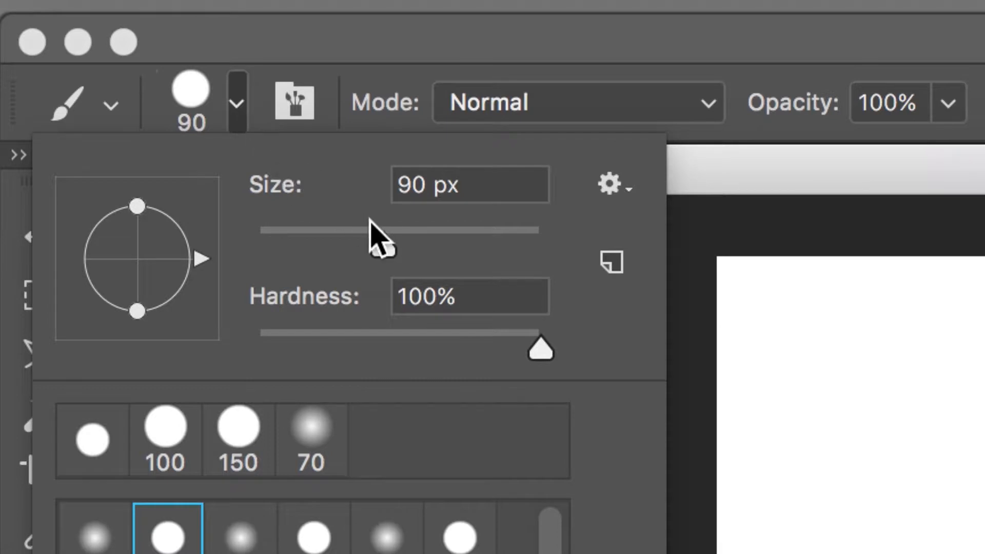
pyautogui.moveTo(382, 238); pyautogui.dragTo(318, 248)
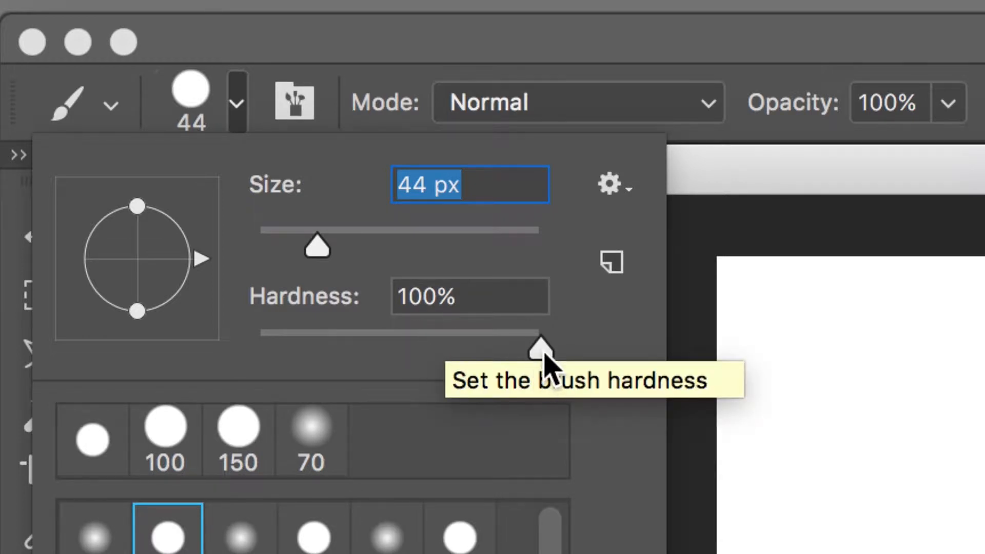
pyautogui.moveTo(543, 352)
pyautogui.mouseDown()
pyautogui.moveTo(531, 341)
pyautogui.moveTo(226, 345)
pyautogui.moveTo(417, 340)
pyautogui.moveTo(556, 351)
pyautogui.mouseUp()
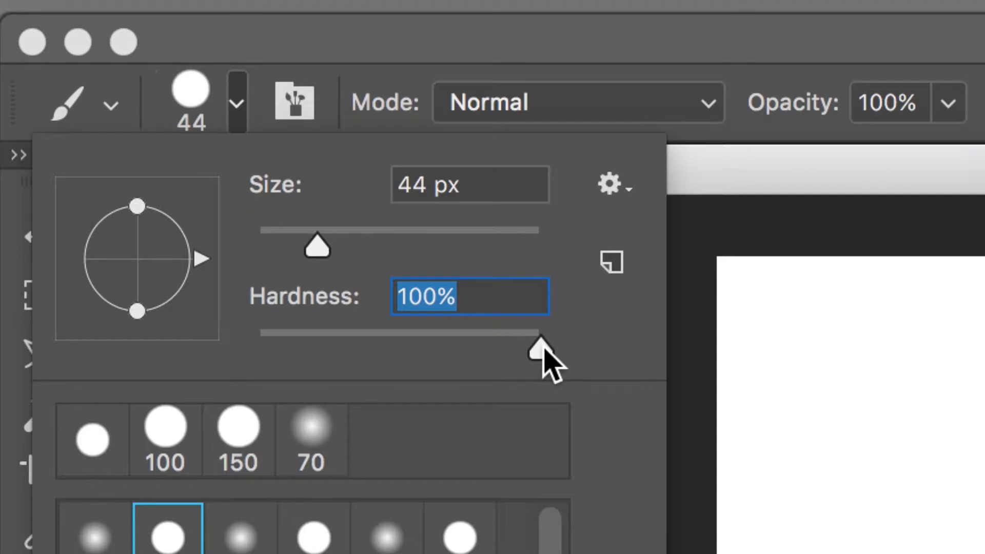
pyautogui.moveTo(538, 342)
pyautogui.mouseDown()
pyautogui.moveTo(378, 352)
pyautogui.moveTo(580, 347)
pyautogui.mouseUp()
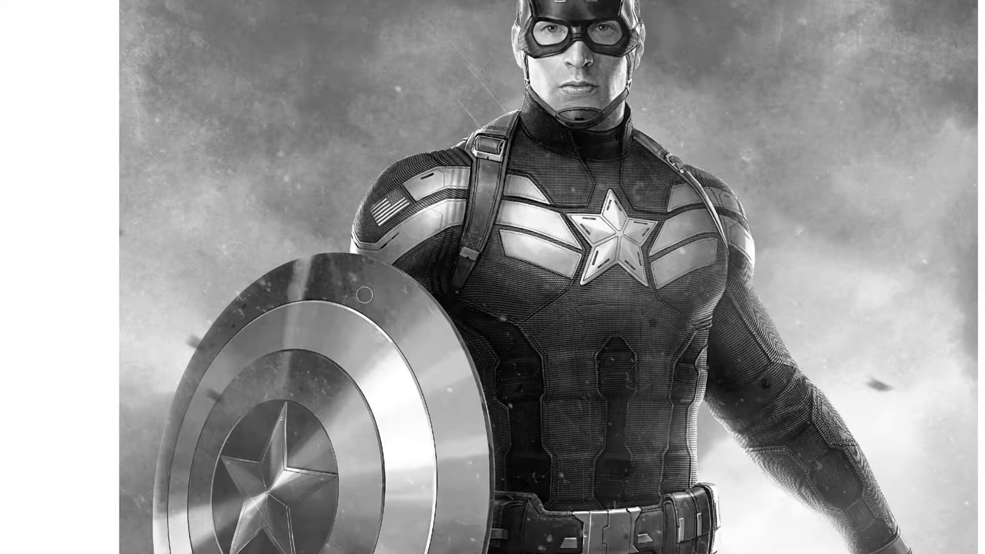
pyautogui.moveTo(363, 291)
pyautogui.mouseDown()
pyautogui.moveTo(403, 313)
pyautogui.moveTo(436, 369)
pyautogui.mouseUp()
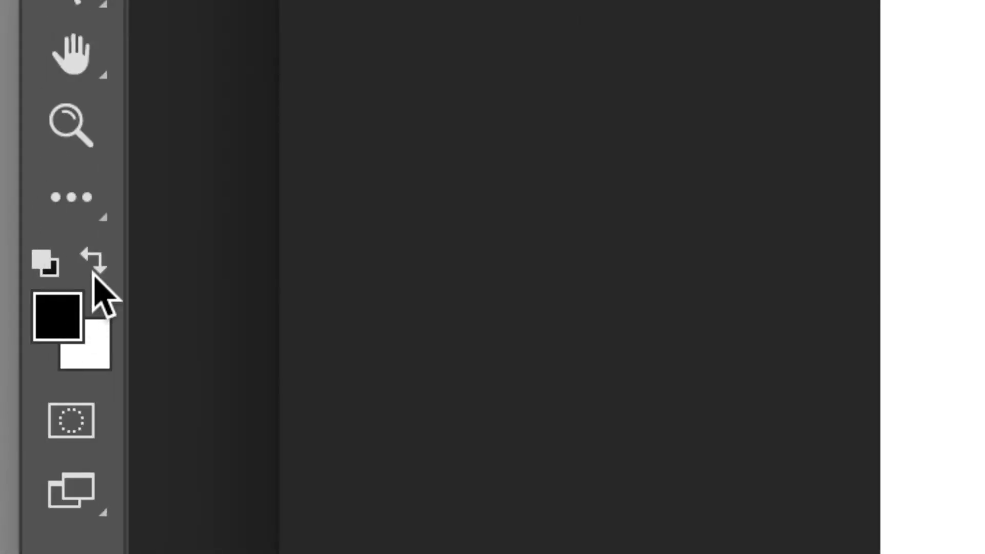
# - Swap the foreground color to white, paint part of the shield's outer ring back to gray on the mask, and enlarge the brush
pyautogui.click(93, 257)
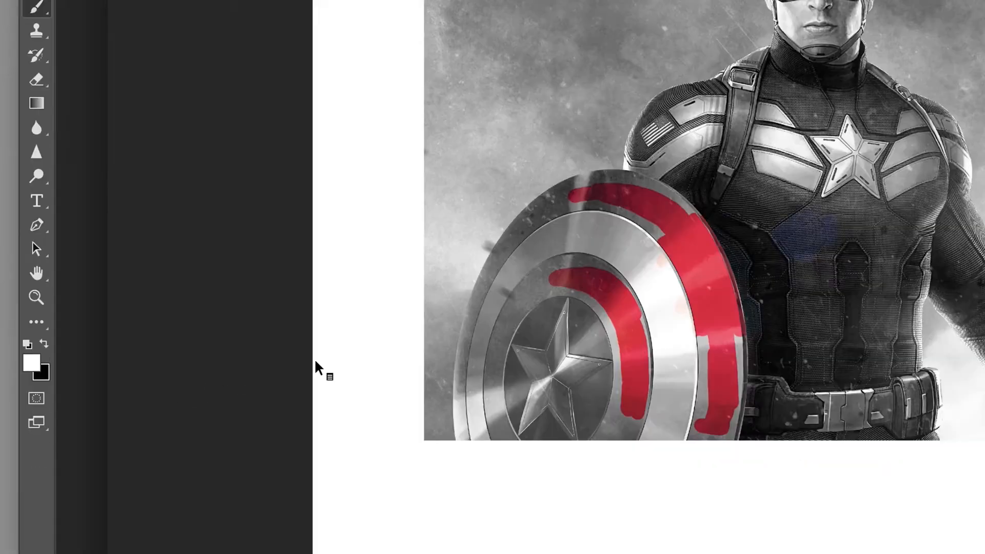
pyautogui.moveTo(660, 270)
pyautogui.mouseDown()
pyautogui.moveTo(645, 304)
pyautogui.moveTo(635, 285)
pyautogui.moveTo(653, 271)
pyautogui.moveTo(666, 324)
pyautogui.moveTo(711, 320)
pyautogui.moveTo(721, 255)
pyautogui.mouseUp()
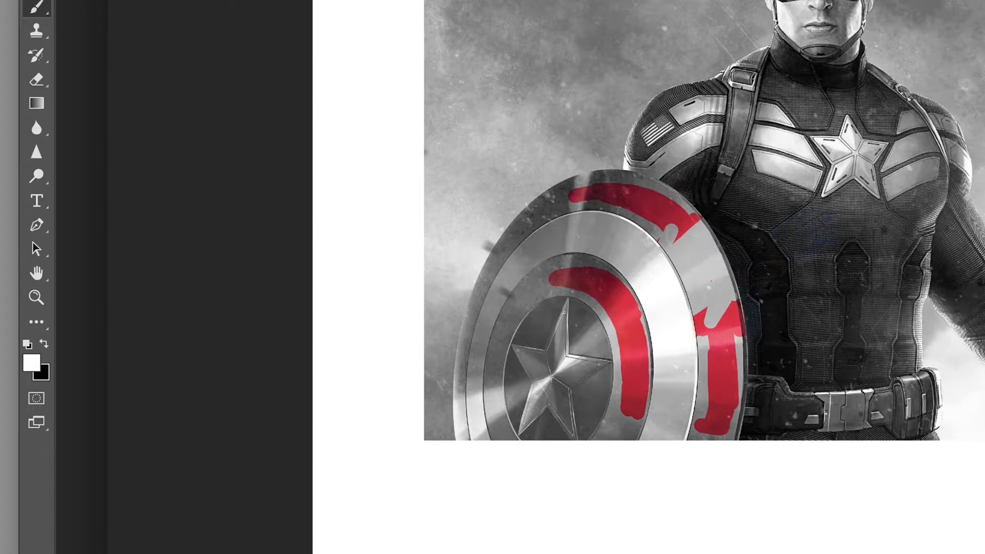
pyautogui.press(']')
pyautogui.press(']')
pyautogui.press(']')
pyautogui.press(']')
pyautogui.press(']')
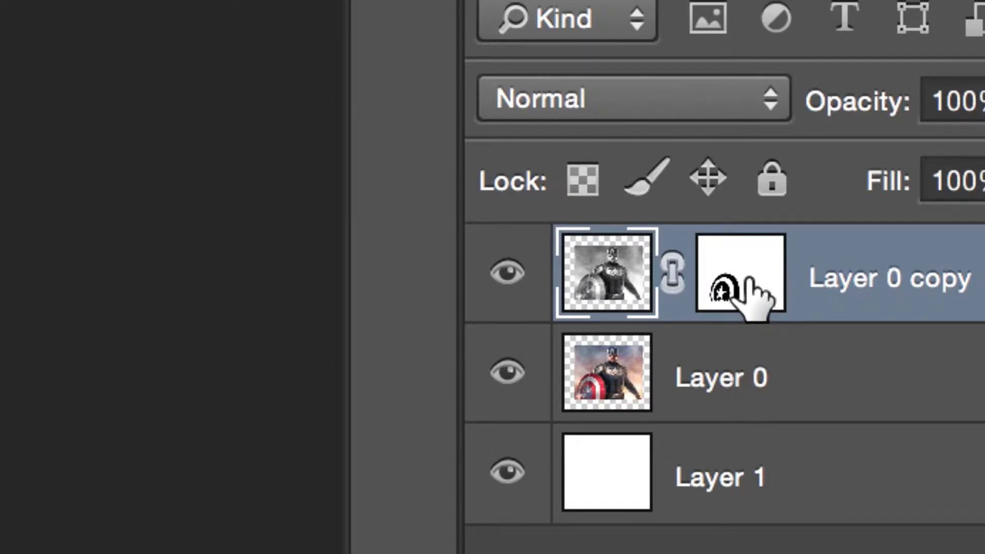
# - Switch Layer 0 copy between its image and its layer mask as the editing target, ending on the mask
pyautogui.click(744, 300)
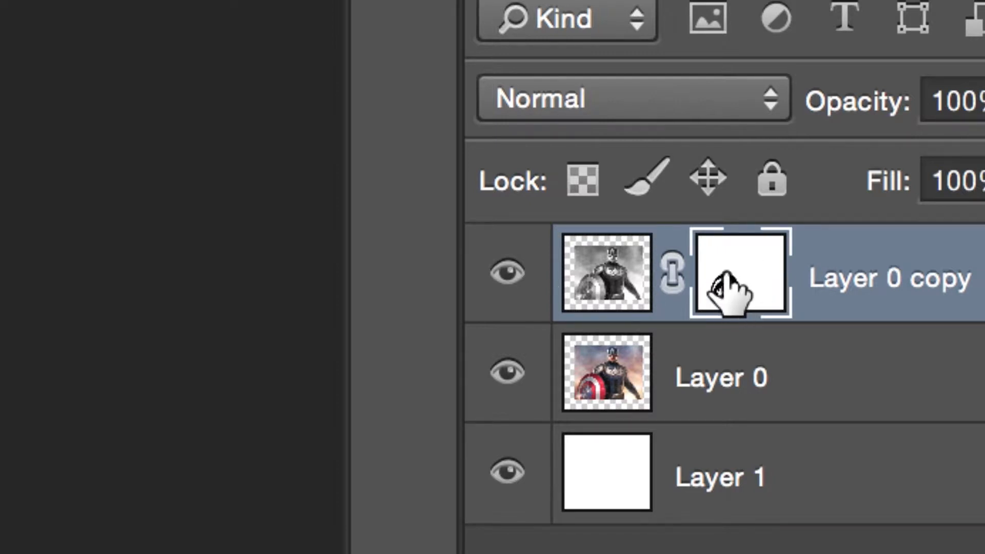
pyautogui.click(610, 267)
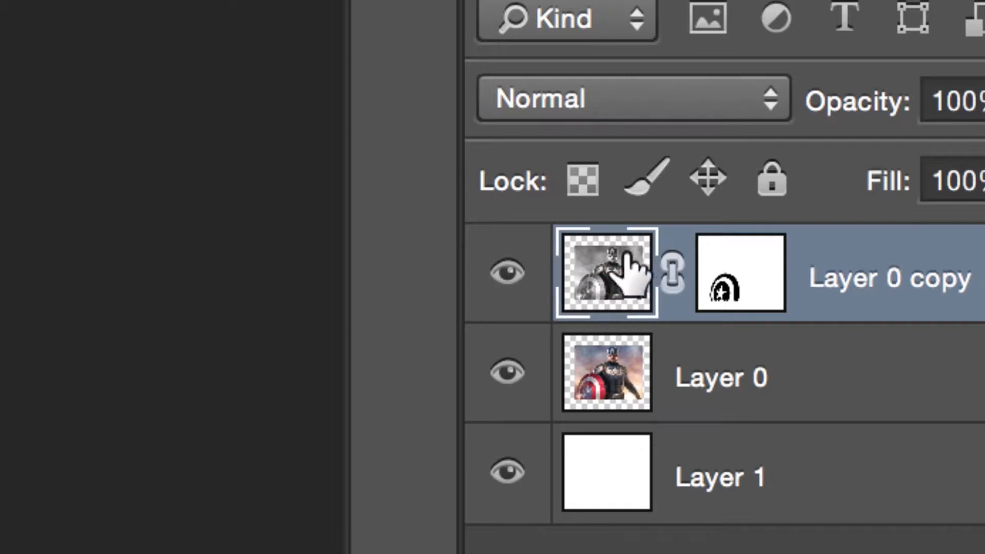
pyautogui.click(751, 279)
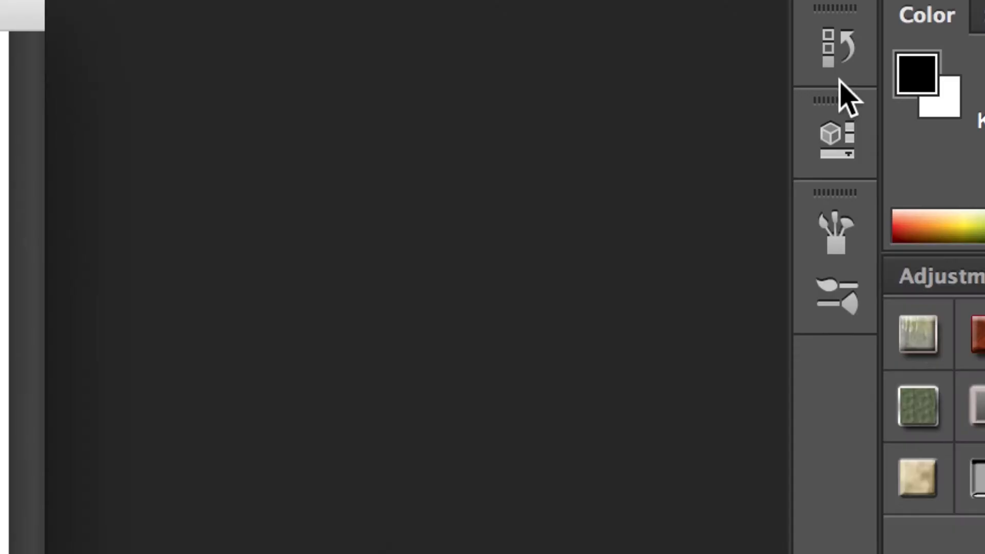
# - Step the document history back to the Open state and forward again to the Delete Layer state
pyautogui.click(840, 59)
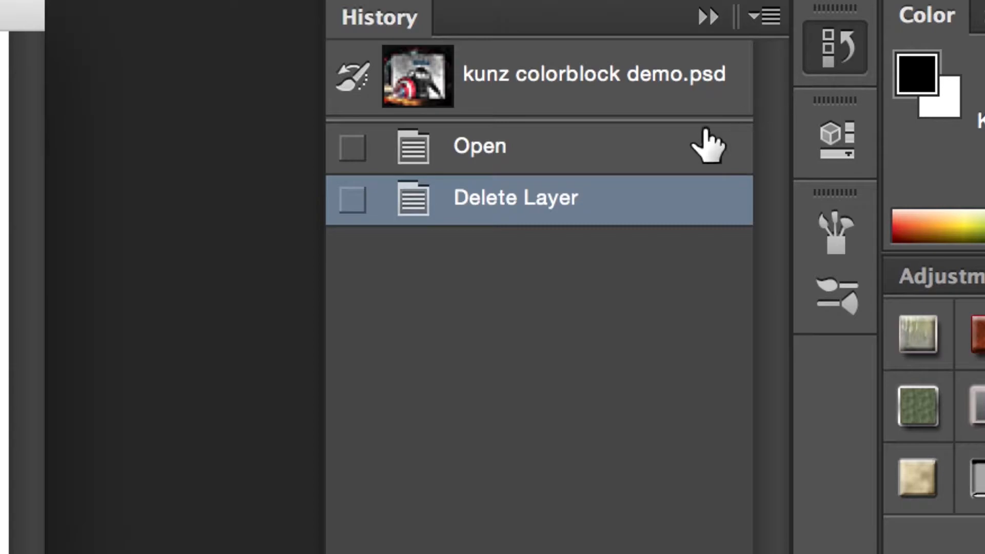
pyautogui.click(527, 157)
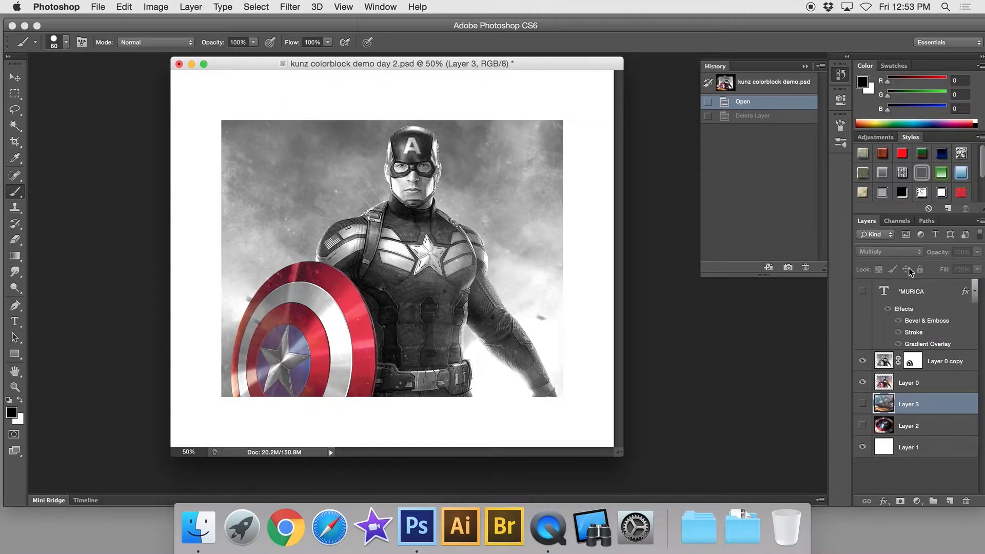
pyautogui.click(773, 118)
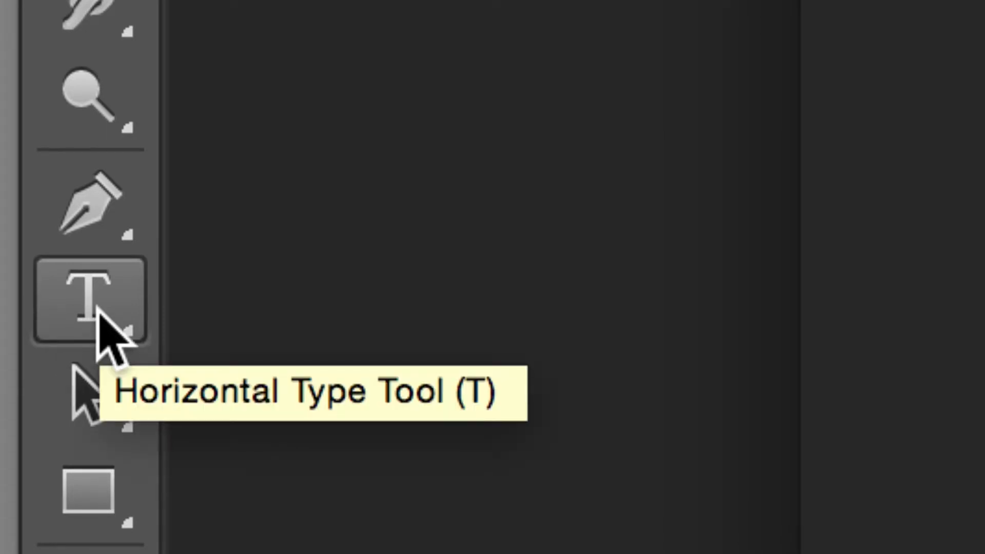
# - Start a horizontal text layer with its insertion point in the white border just above the photo
pyautogui.click(98, 311)
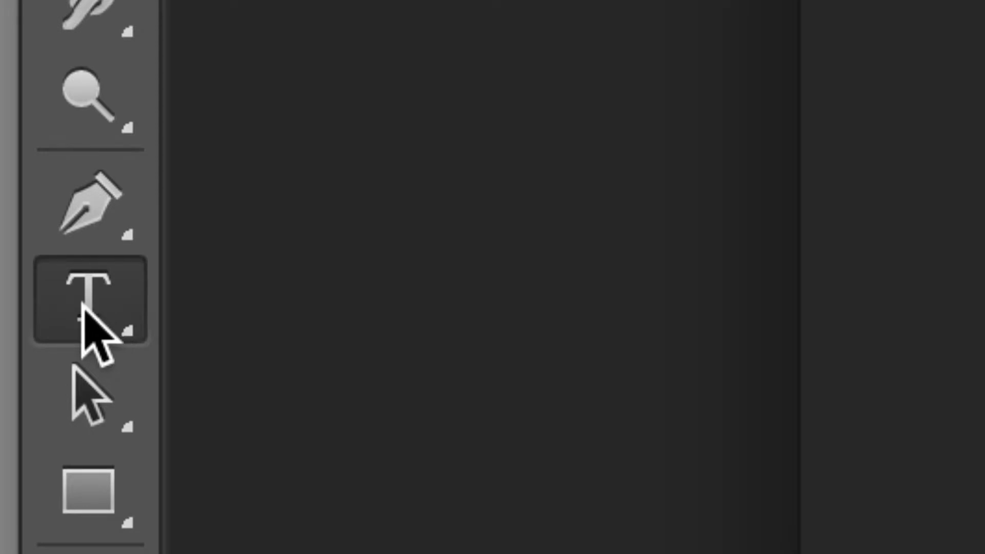
pyautogui.click(86, 308)
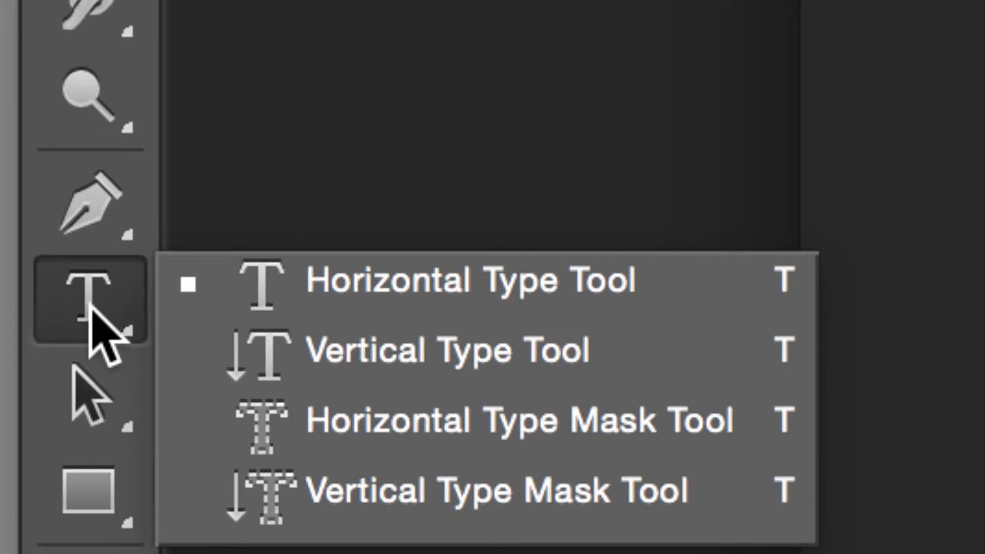
pyautogui.click(259, 286)
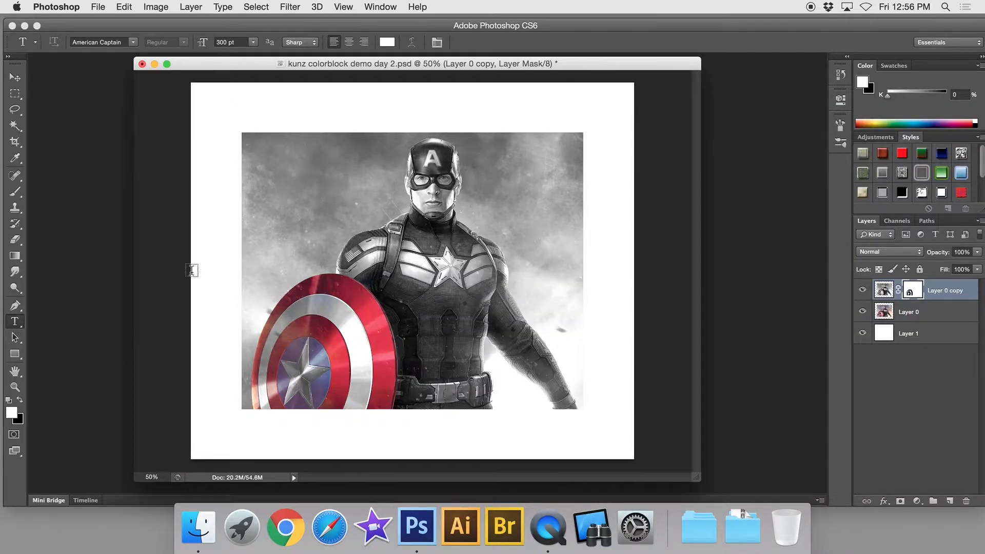
pyautogui.click(314, 123)
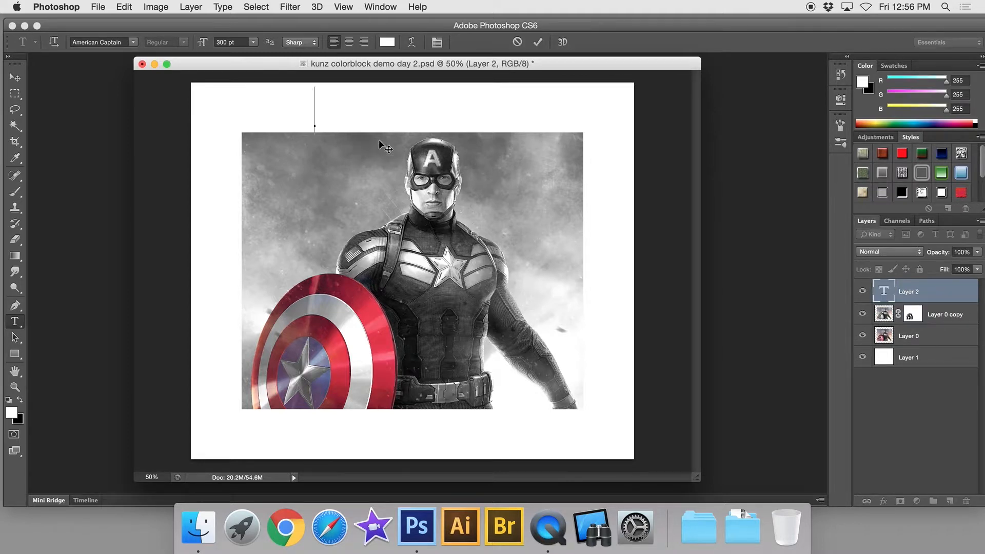
# - Reduce the new text layer's font size to 13 pt
pyautogui.moveTo(202, 44); pyautogui.dragTo(123, 55)
pyautogui.moveTo(201, 44); pyautogui.dragTo(140, 55)
pyautogui.moveTo(202, 45)
pyautogui.mouseDown()
pyautogui.moveTo(184, 56)
pyautogui.moveTo(201, 45)
pyautogui.moveTo(184, 46)
pyautogui.moveTo(200, 47)
pyautogui.mouseUp()
# - Set the new text layer's font to Myriad Pro
pyautogui.click(134, 45)
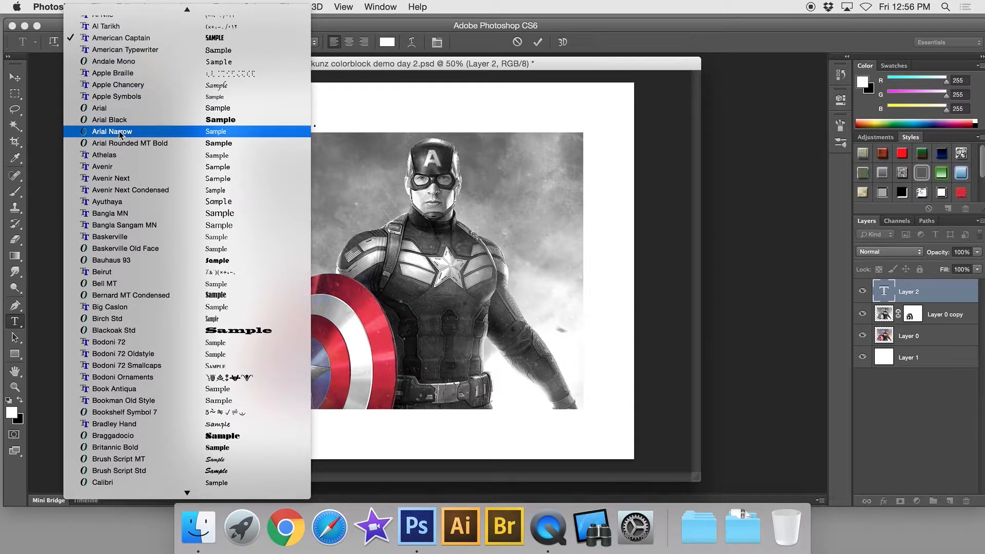
pyautogui.click(58, 25)
pyautogui.click(133, 42)
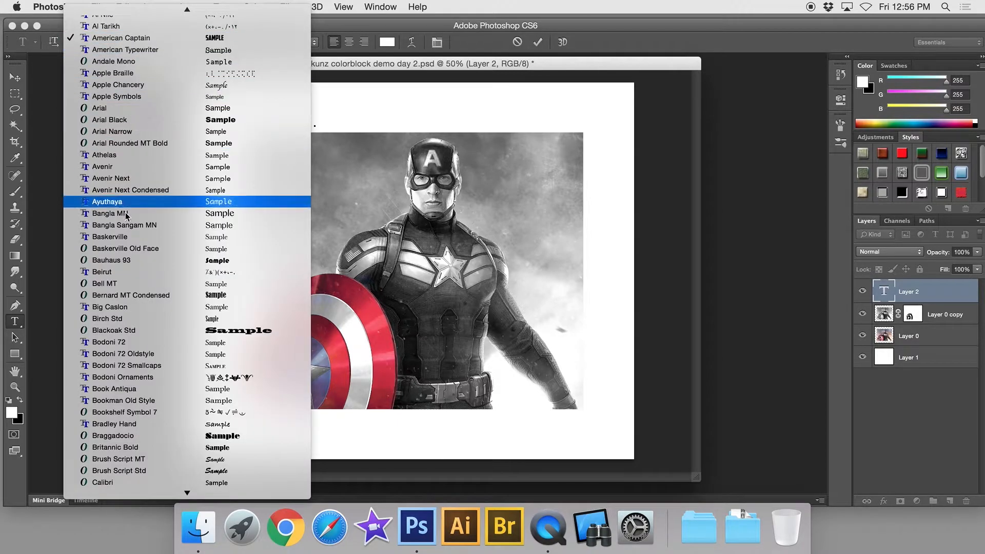
pyautogui.scroll(-20, 141, 298)
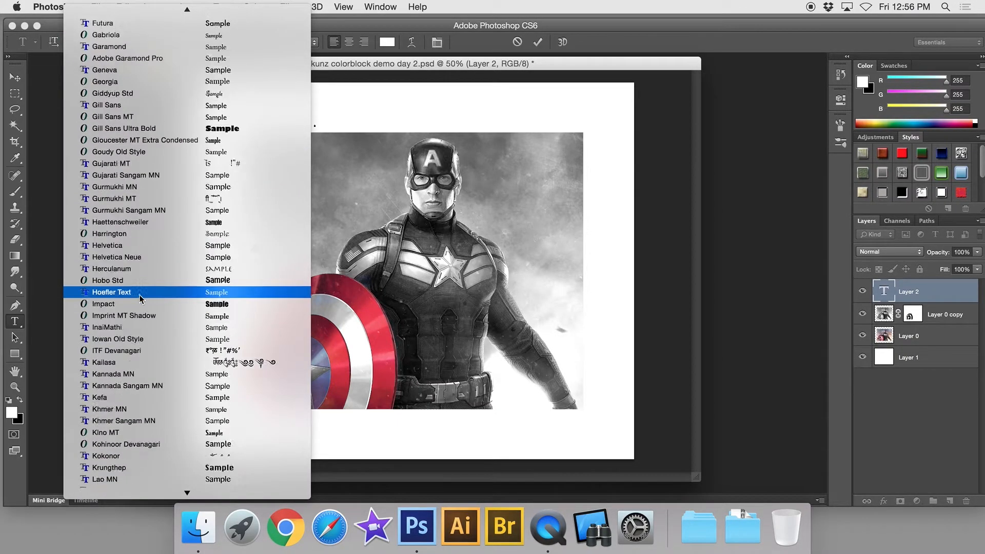
pyautogui.scroll(-4, 148, 315)
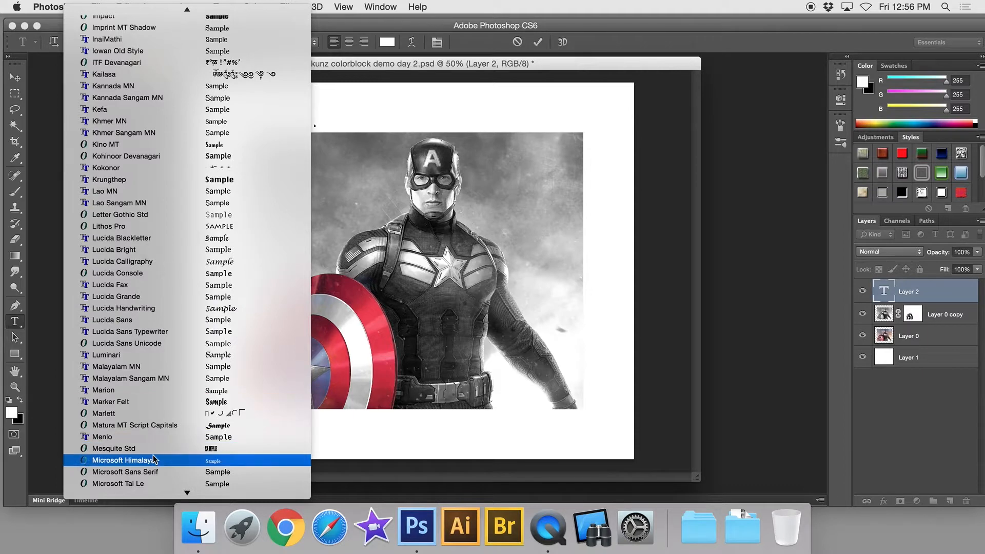
pyautogui.scroll(-2, 153, 456)
pyautogui.scroll(-5, 129, 464)
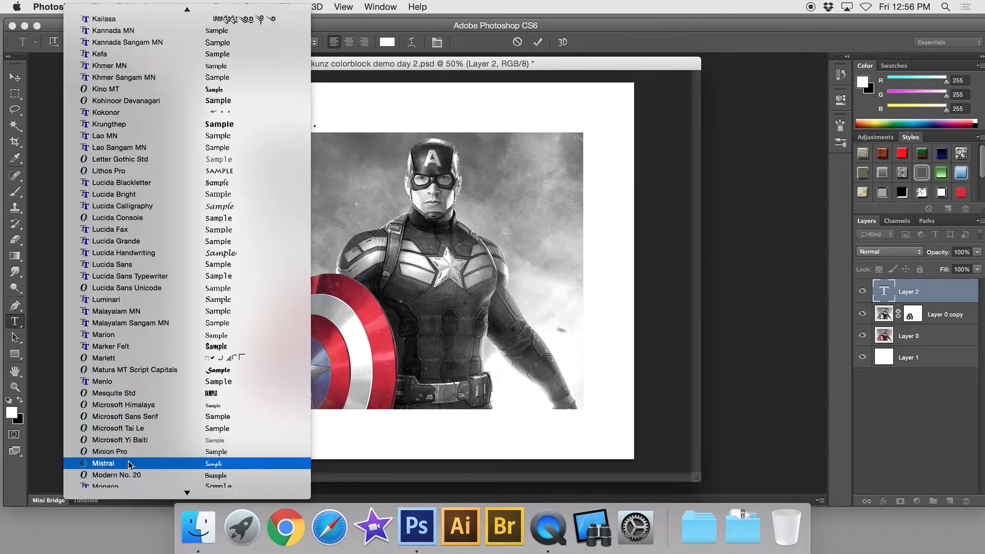
pyautogui.scroll(-7, 123, 466)
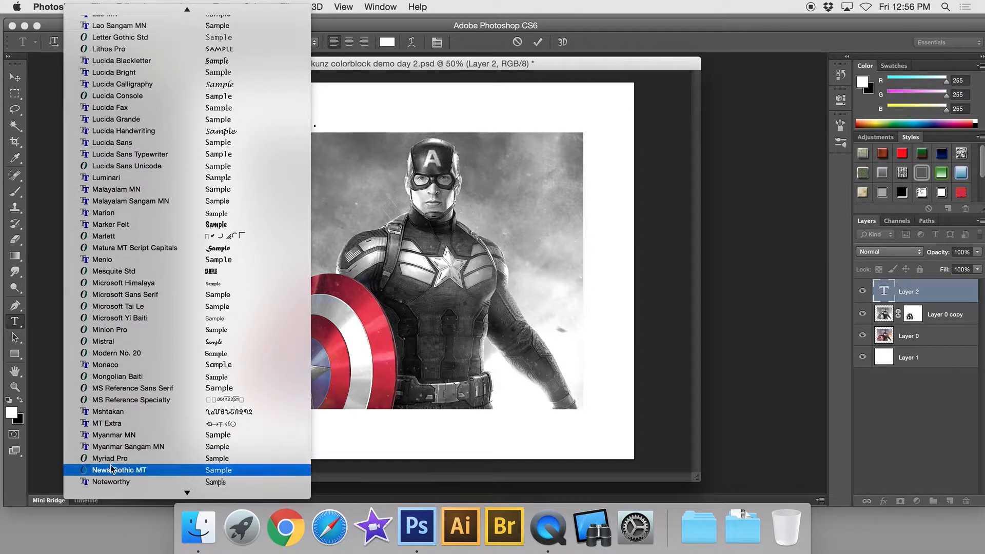
pyautogui.click(104, 463)
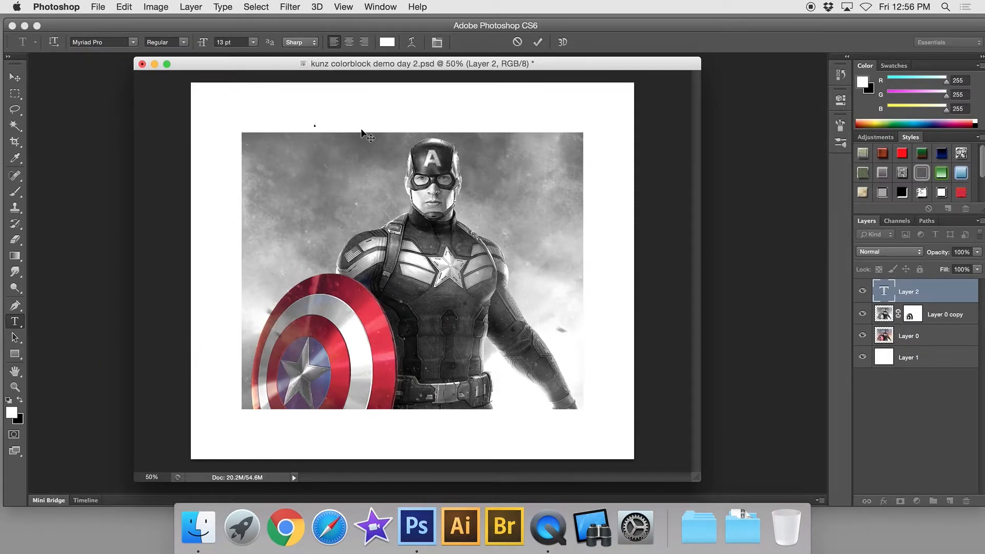
# - Set the text color to black (000000) and enter the title Hero
pyautogui.click(387, 43)
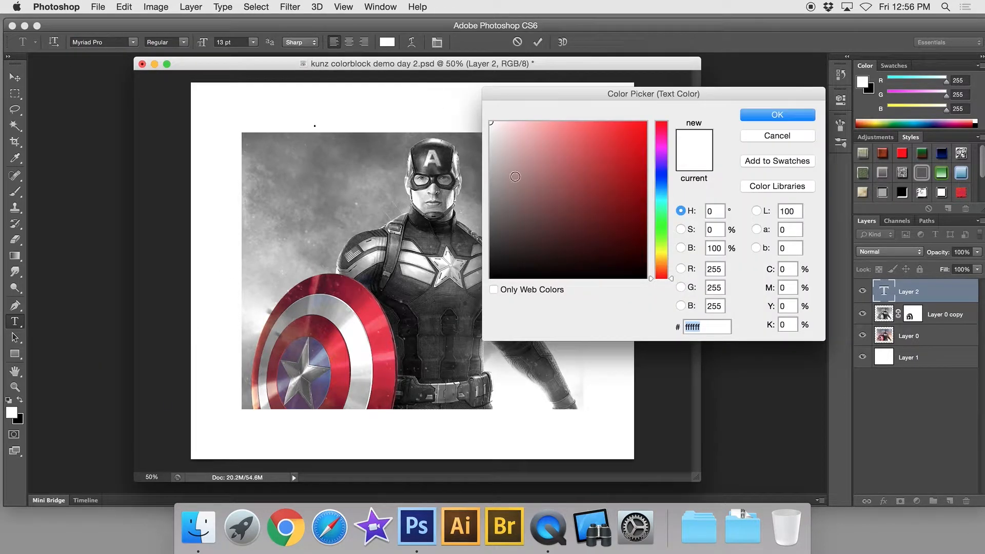
pyautogui.write('000000')
pyautogui.click(757, 119)
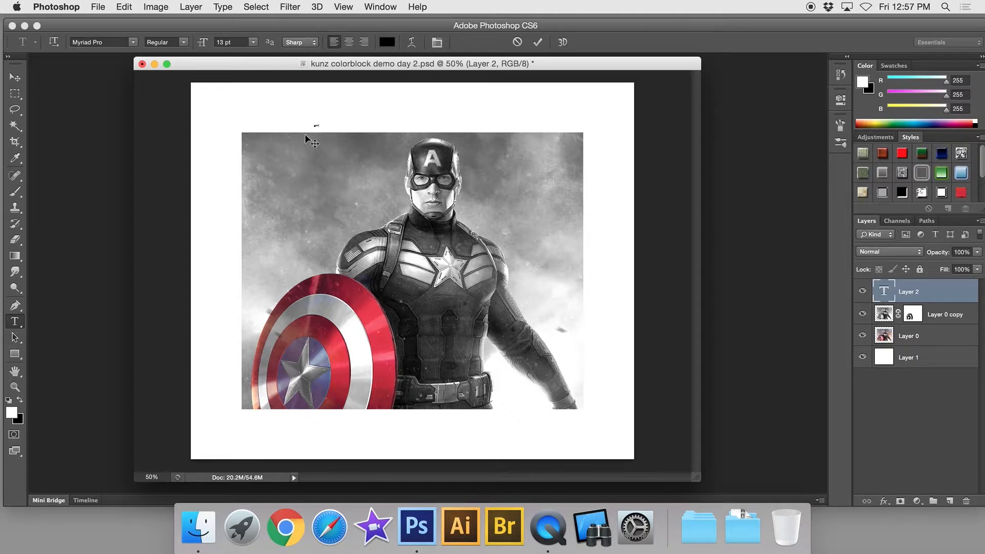
# - Finish the title text and move it within the white border to just above the figure's head
pyautogui.click(16, 78)
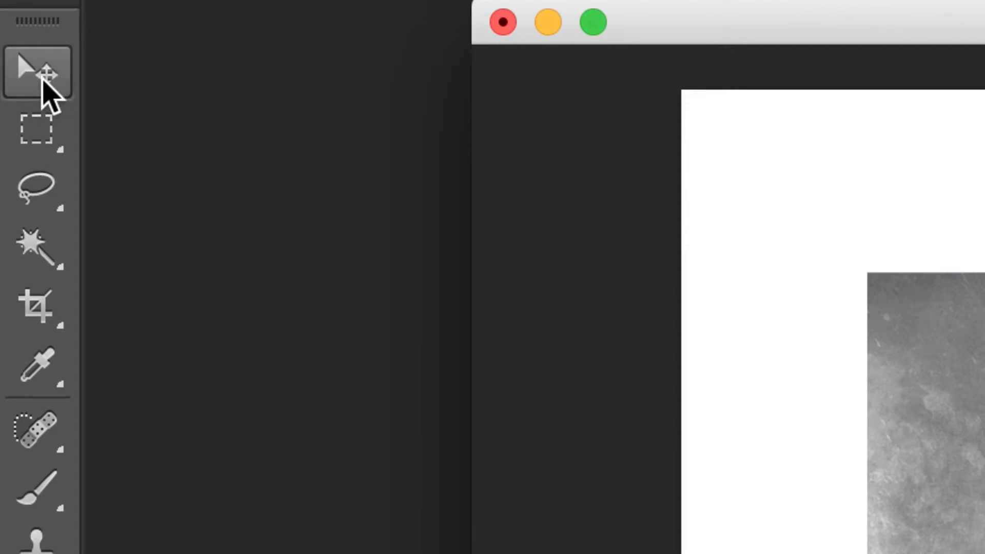
pyautogui.click(40, 79)
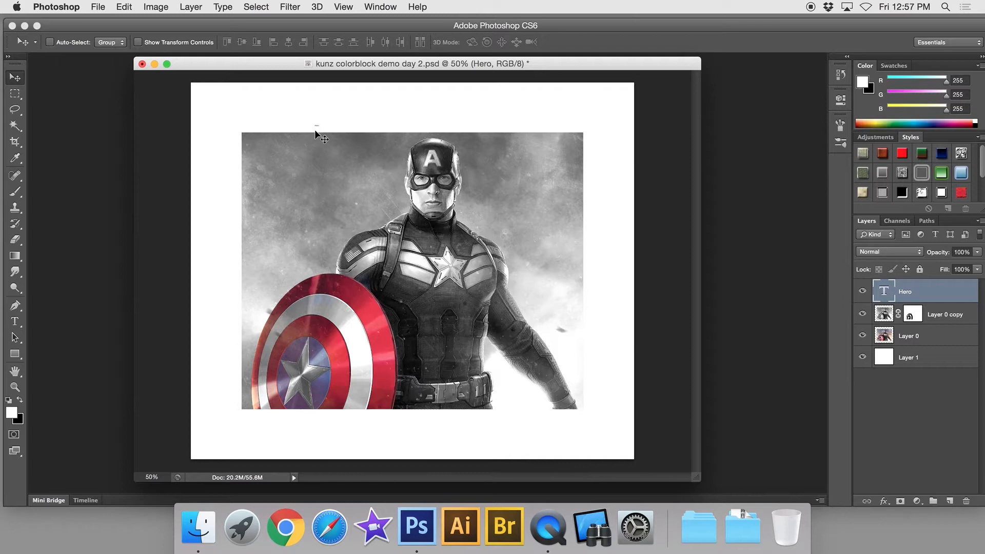
pyautogui.moveTo(315, 130); pyautogui.dragTo(428, 126)
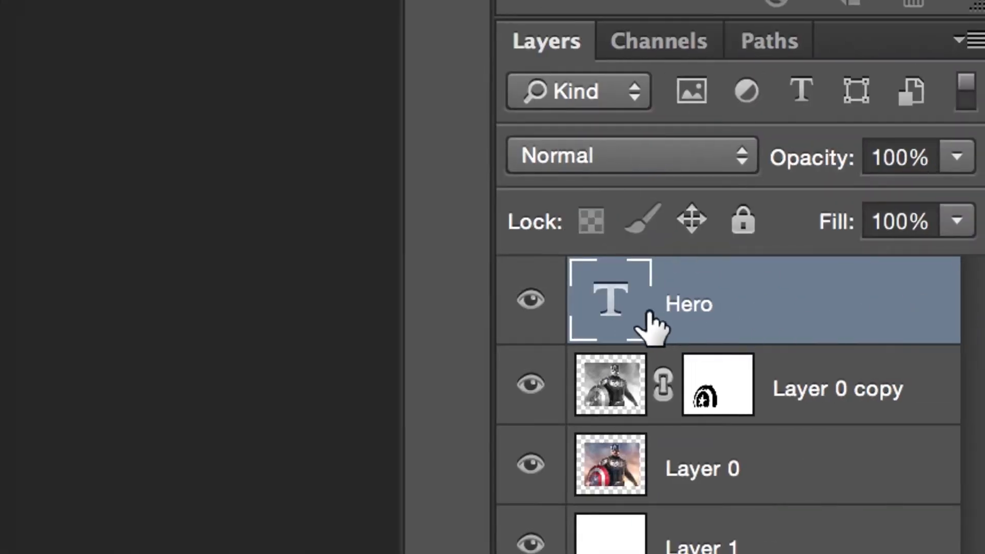
# - Select all text of the Hero layer for editing and change its font to Onyx
pyautogui.doubleClick(611, 302)
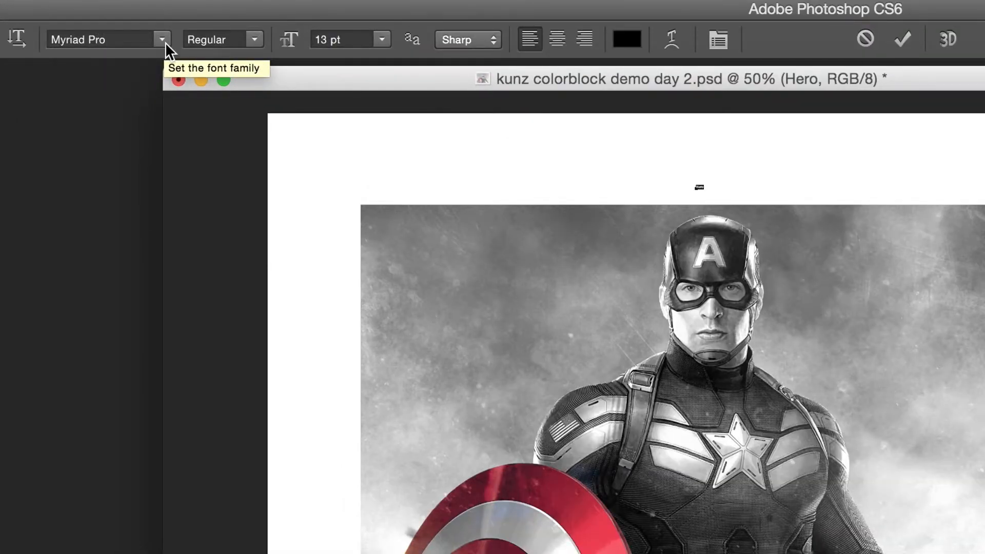
pyautogui.click(162, 39)
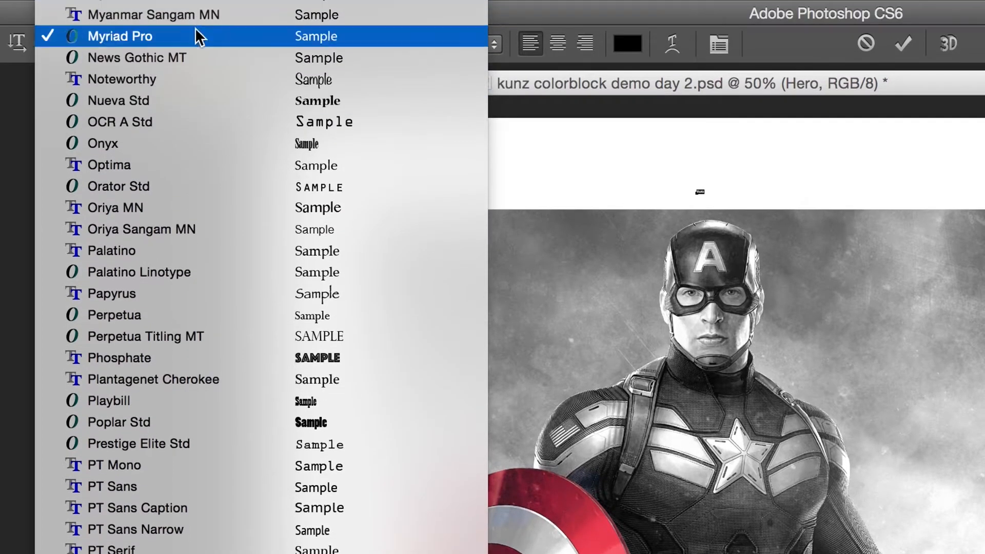
pyautogui.click(105, 123)
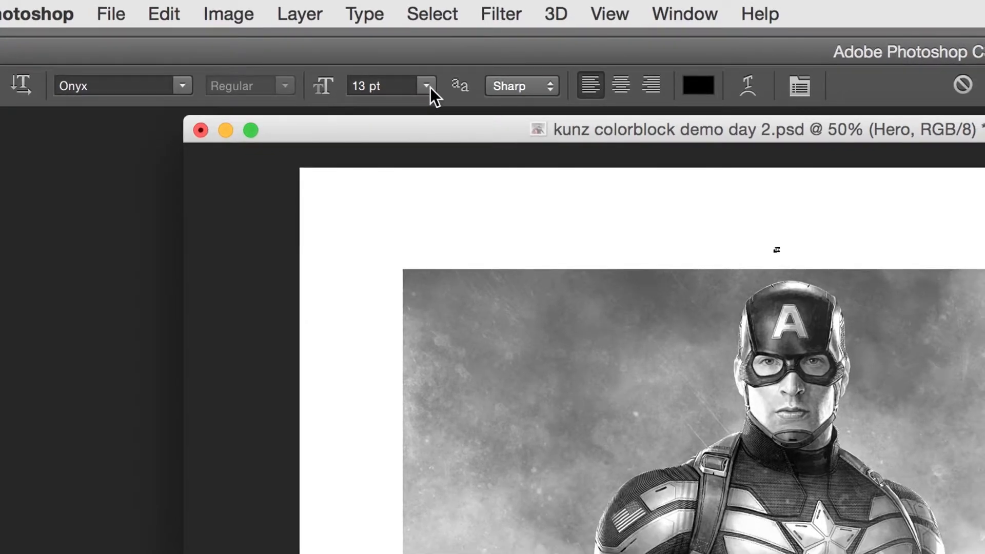
# - Set the Hero title's font size to the preset 72 pt
pyautogui.click(428, 86)
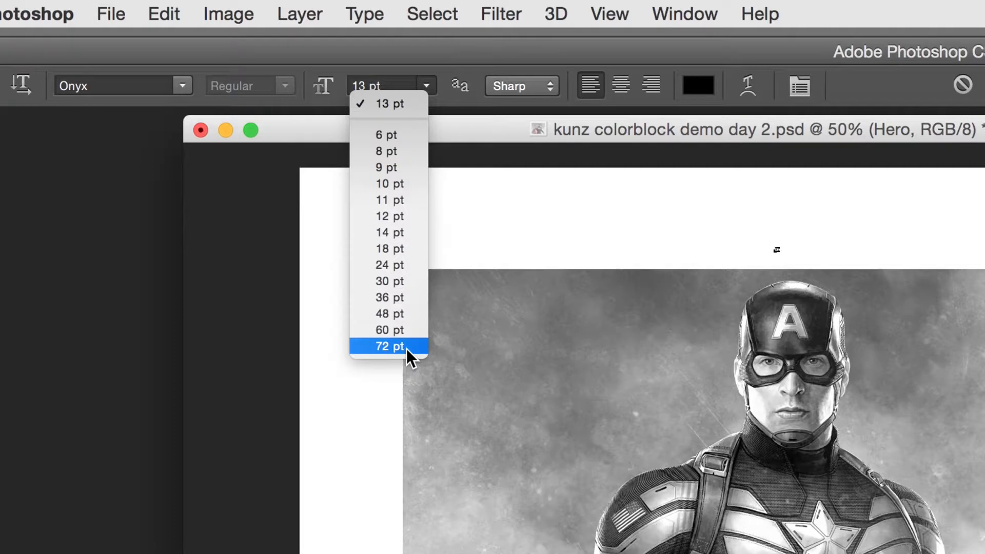
pyautogui.click(430, 81)
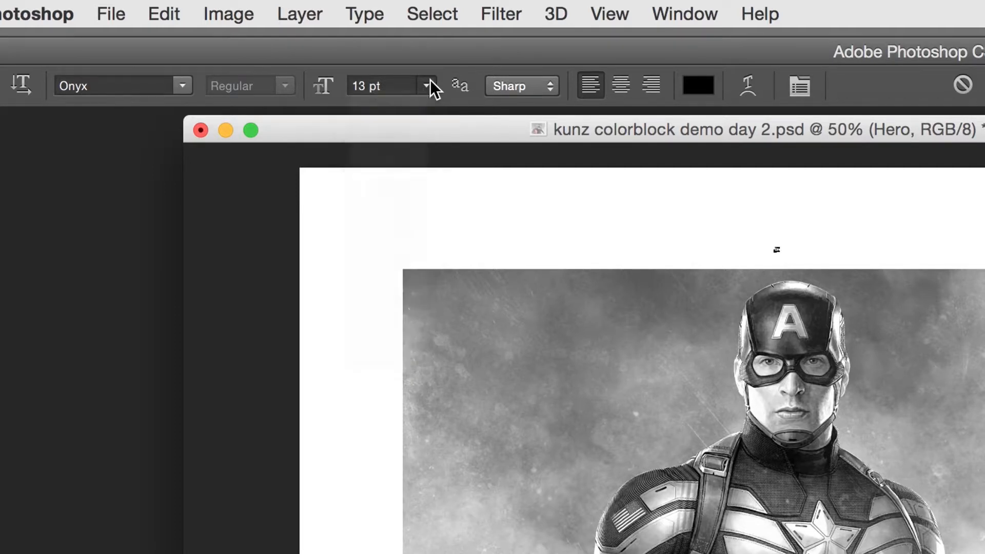
pyautogui.click(426, 86)
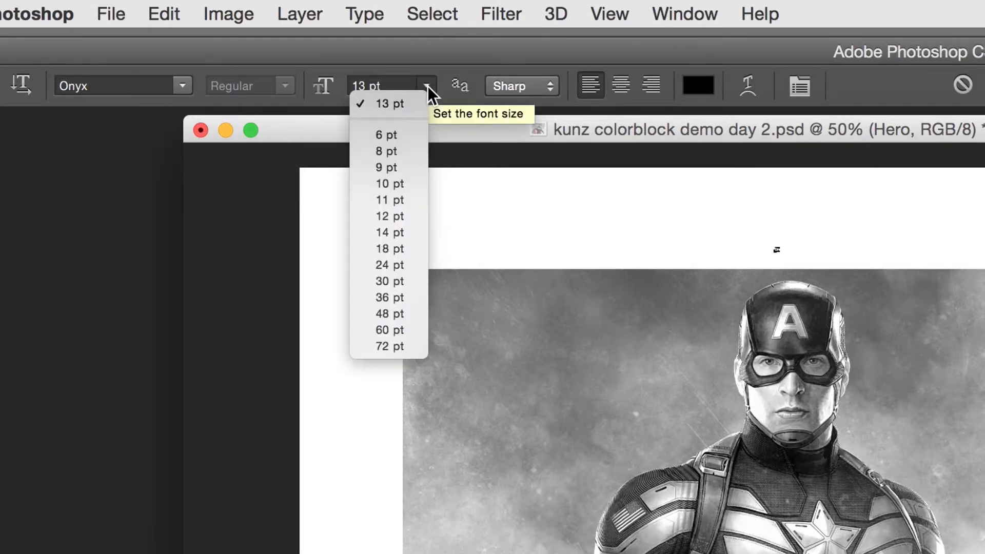
pyautogui.click(389, 345)
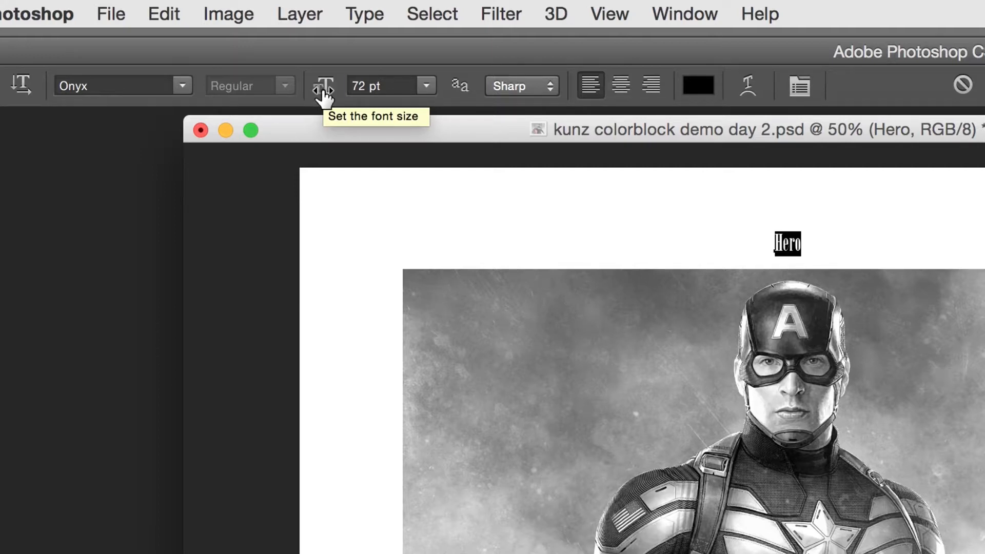
# - Enlarge the Hero title to 322 pt with Sharp anti-aliasing
pyautogui.moveTo(326, 97); pyautogui.dragTo(583, 109)
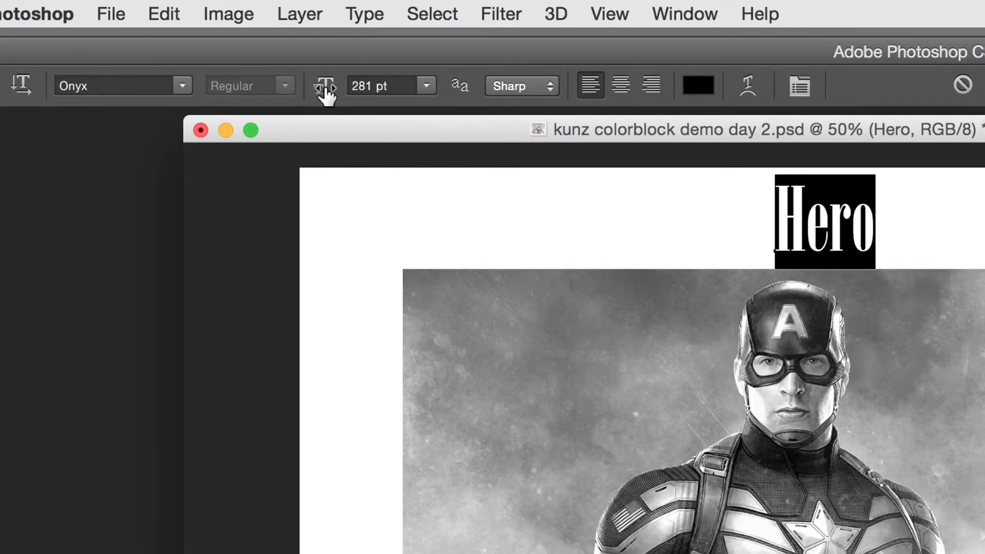
pyautogui.moveTo(325, 93); pyautogui.dragTo(310, 114)
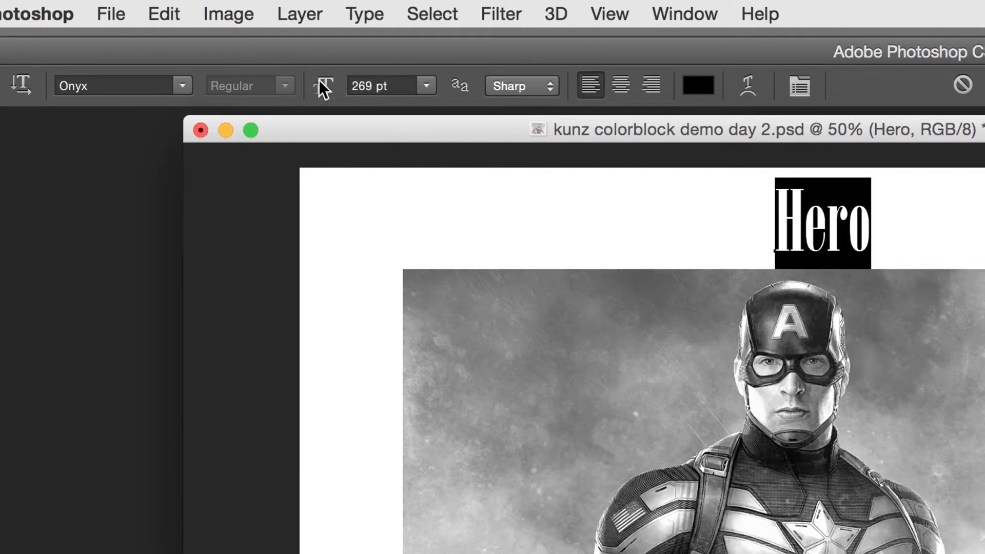
pyautogui.moveTo(319, 80); pyautogui.dragTo(499, 171)
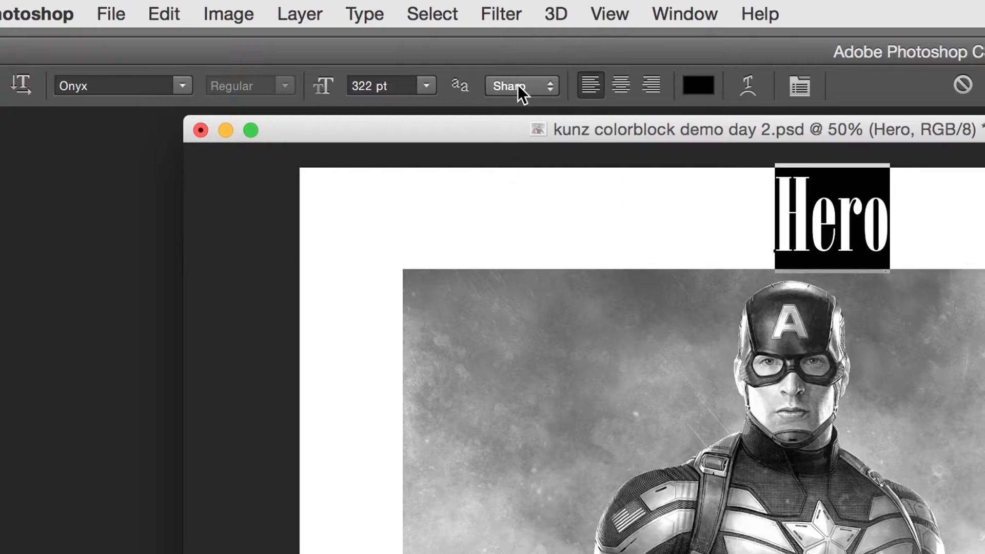
pyautogui.click(552, 92)
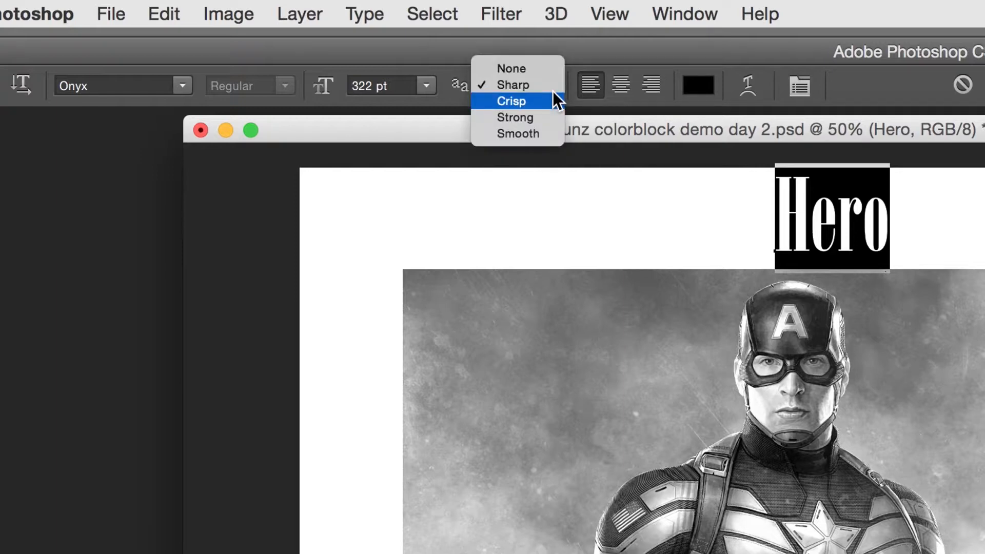
pyautogui.click(527, 84)
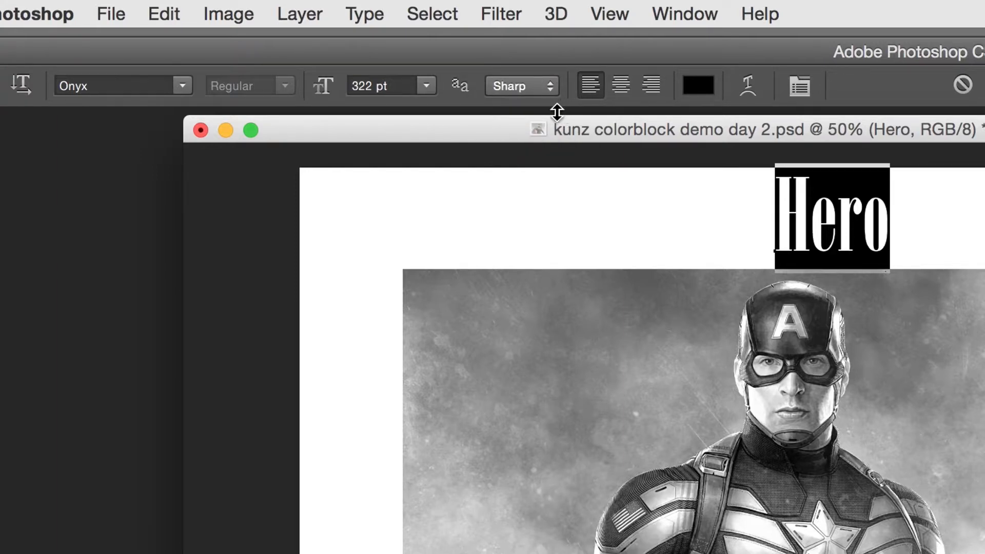
# - Open the Hero title's text color for editing and try an olive green (5e7b2b)
pyautogui.click(697, 95)
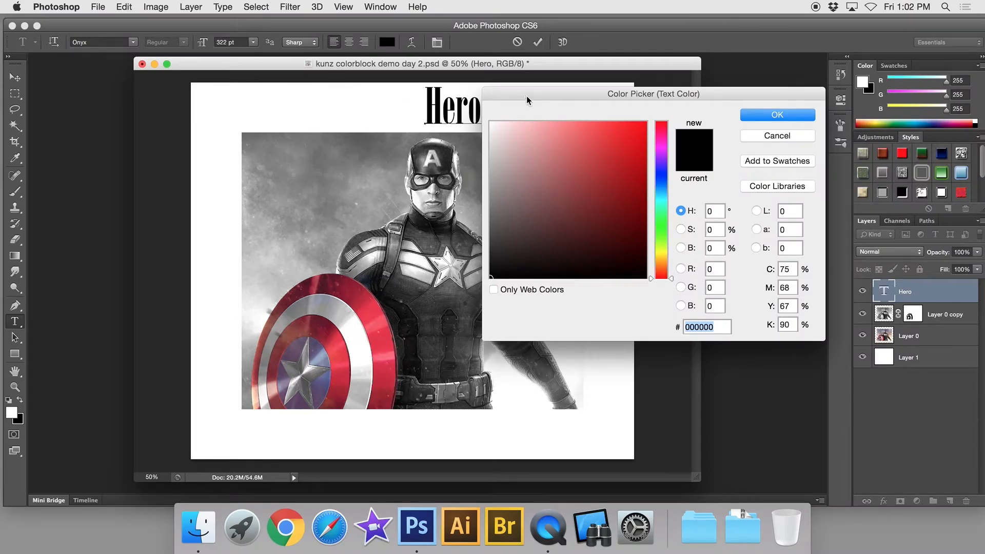
pyautogui.moveTo(526, 97)
pyautogui.mouseDown()
pyautogui.moveTo(535, 87)
pyautogui.moveTo(526, 84)
pyautogui.mouseUp()
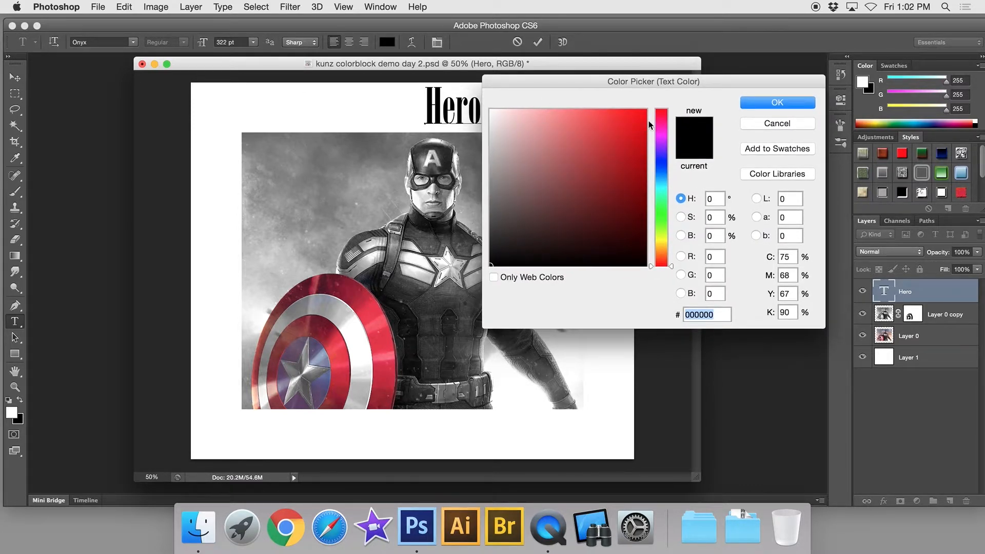
pyautogui.moveTo(660, 123); pyautogui.dragTo(666, 217)
pyautogui.click(614, 134)
pyautogui.moveTo(613, 134)
pyautogui.mouseDown()
pyautogui.moveTo(567, 134)
pyautogui.moveTo(619, 155)
pyautogui.moveTo(604, 186)
pyautogui.mouseUp()
pyautogui.click(660, 230)
pyautogui.click(592, 190)
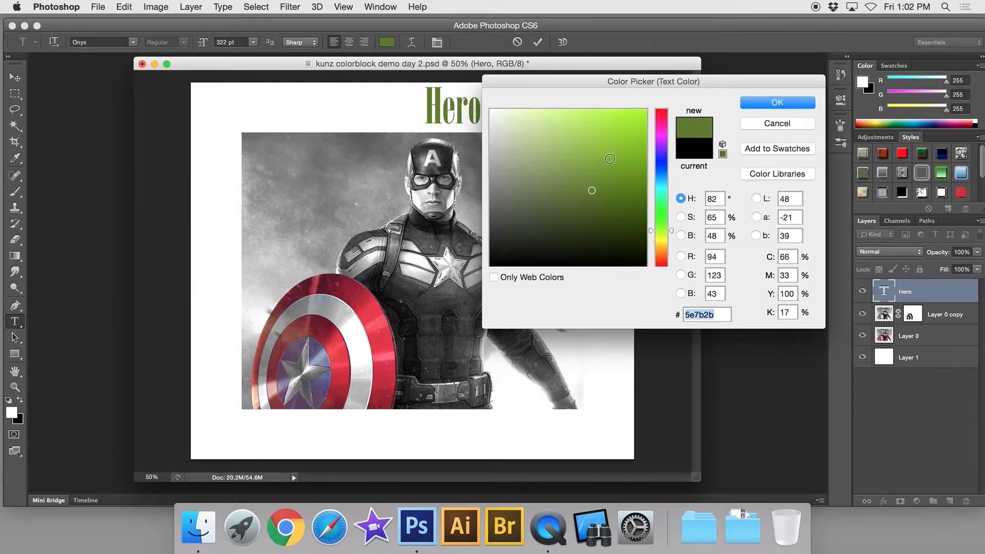
# - Try turquoise (2ad3c5) and pink (d32a72) as the Hero title's color
pyautogui.click(610, 156)
pyautogui.click(661, 190)
pyautogui.click(546, 125)
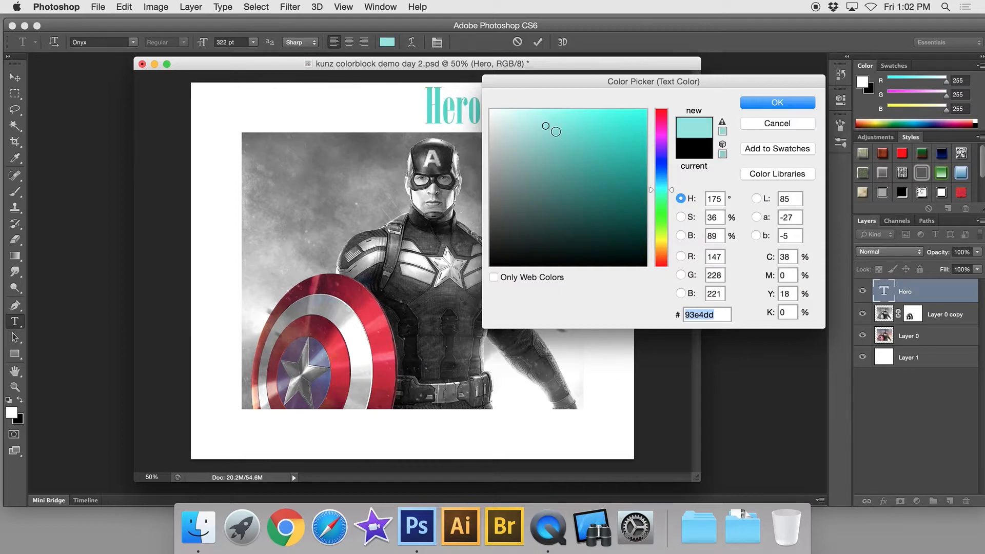
pyautogui.click(615, 136)
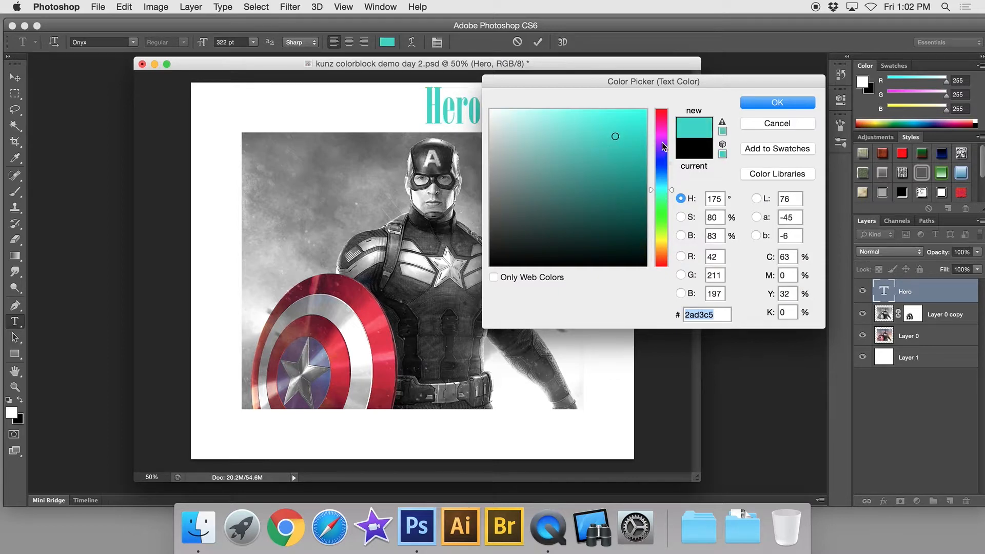
pyautogui.click(662, 128)
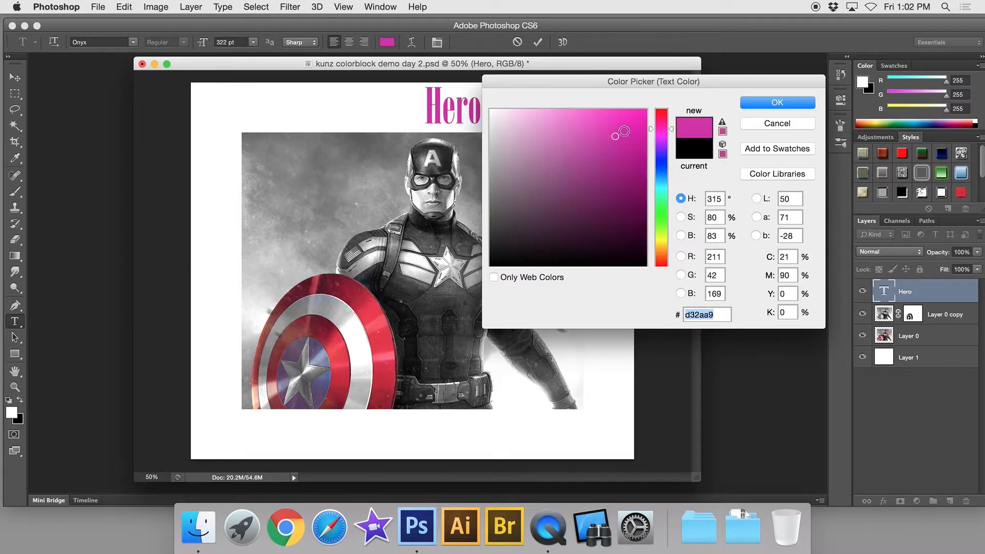
pyautogui.click(664, 120)
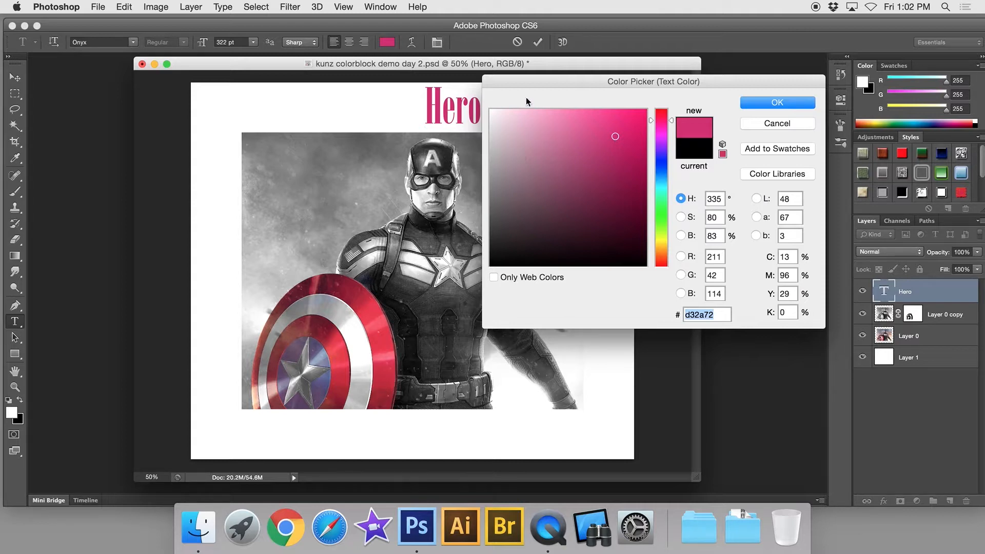
# - Try the shield's bright red, dark red, pale blue and purple shades as the Hero title's color, sampling them from the photo
pyautogui.moveTo(525, 81); pyautogui.dragTo(544, 67)
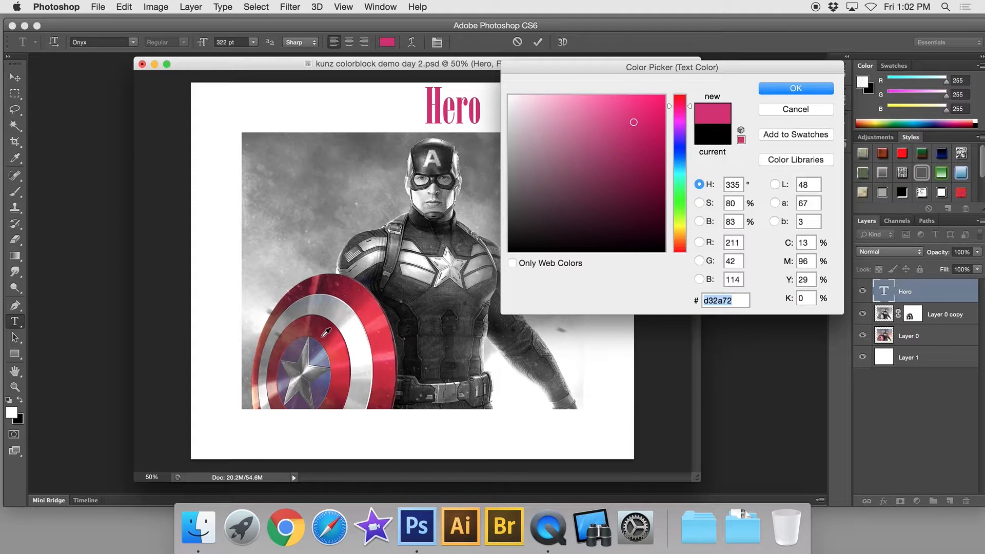
pyautogui.click(356, 290)
pyautogui.click(376, 306)
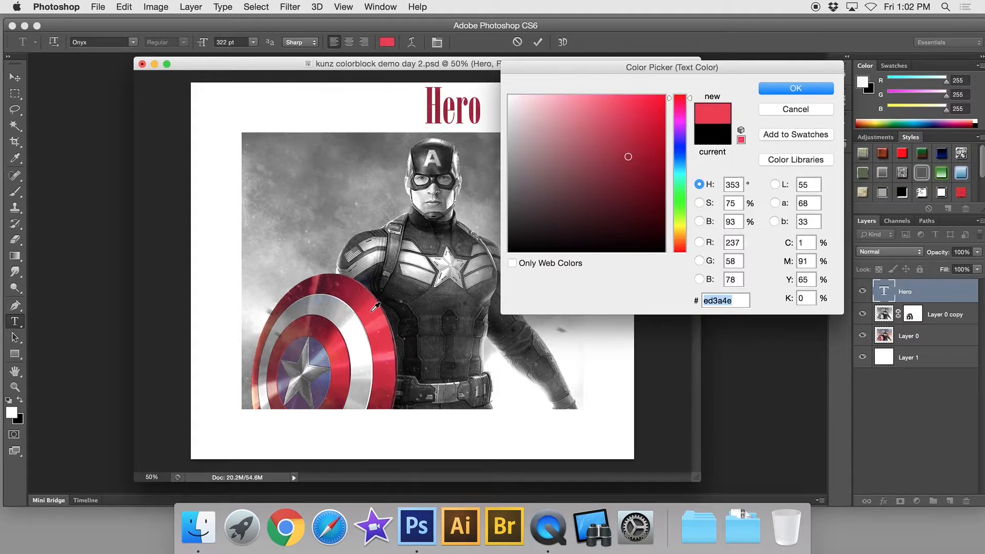
pyautogui.click(365, 294)
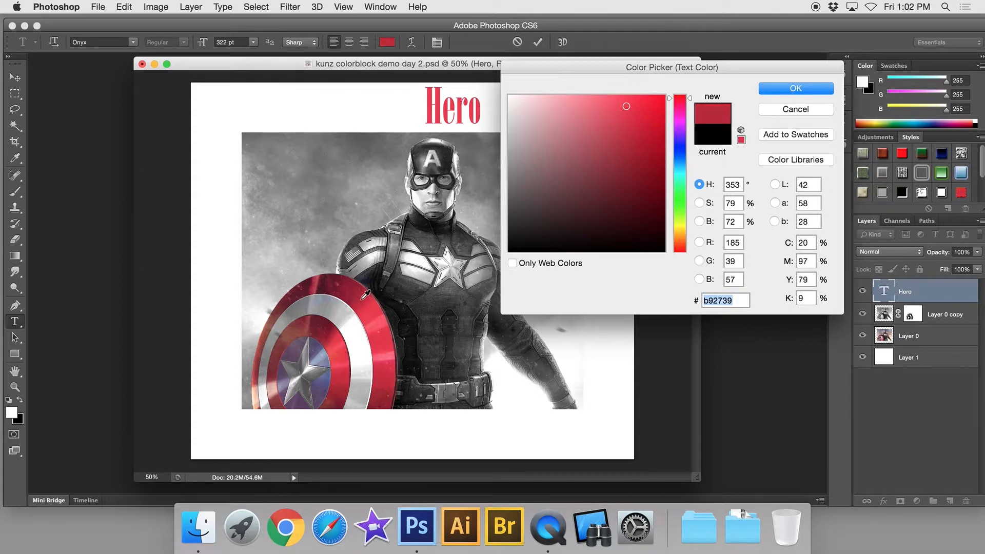
pyautogui.click(321, 348)
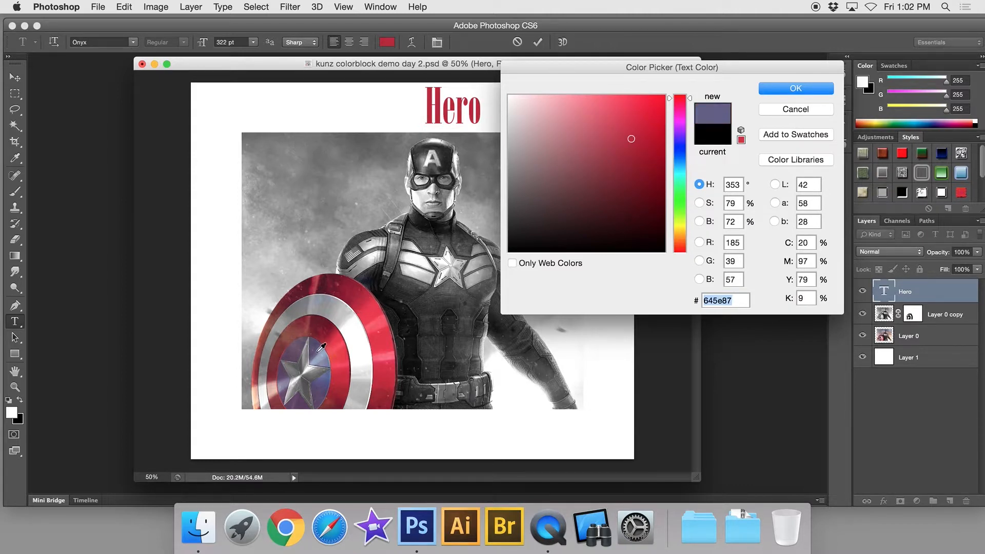
pyautogui.click(324, 354)
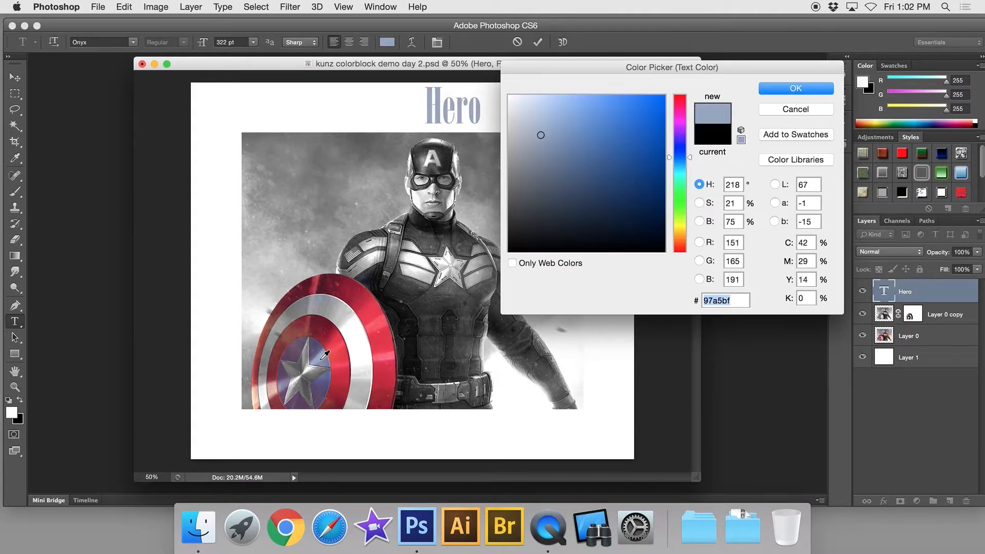
pyautogui.click(319, 347)
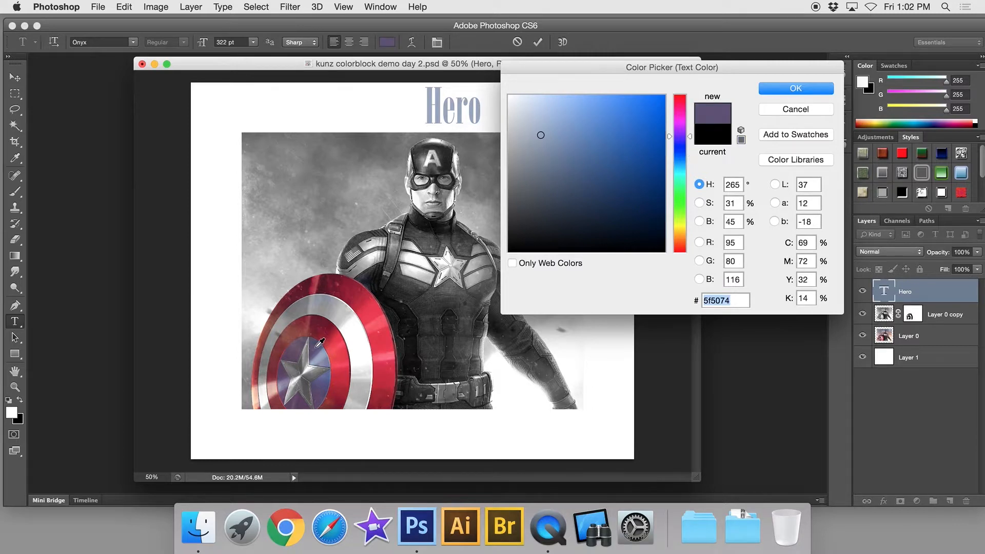
# - Color the Hero title dark red by sampling the upper part of the shield's outer red ring
pyautogui.click(359, 292)
pyautogui.click(376, 304)
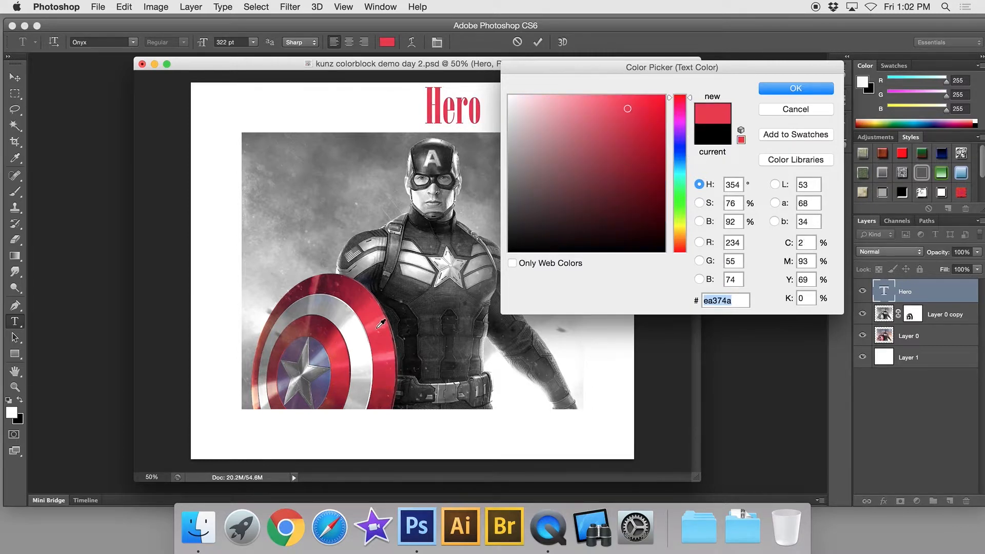
pyautogui.click(361, 293)
pyautogui.press('Return')
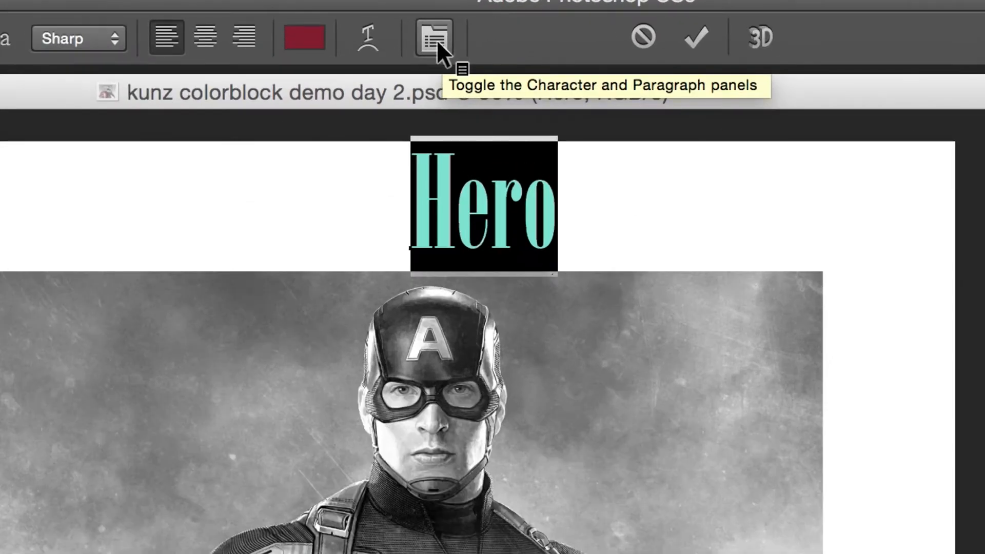
# - Show the character settings, try a tracking of 180 on the Hero title and reduce it to 80
pyautogui.click(436, 41)
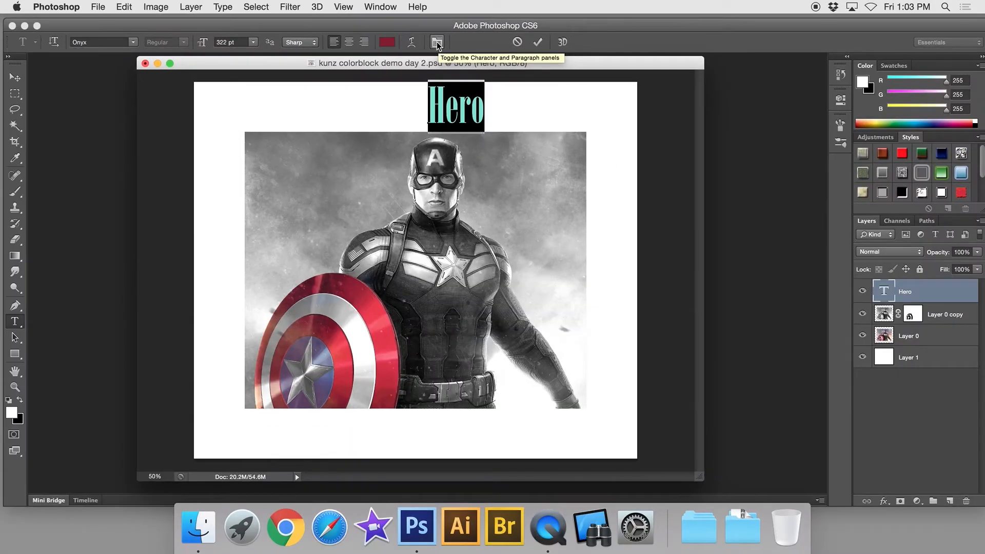
pyautogui.click(435, 43)
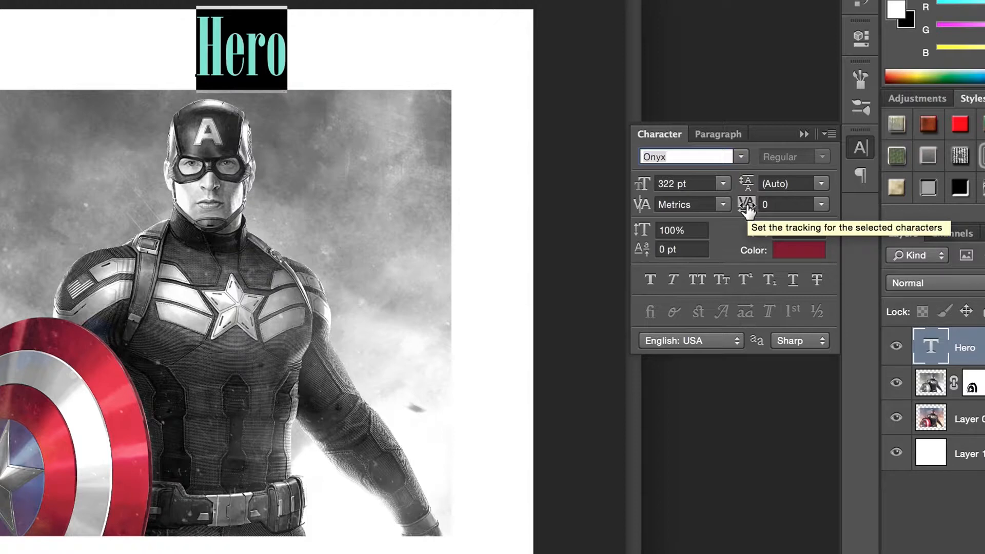
pyautogui.moveTo(747, 208); pyautogui.dragTo(758, 210)
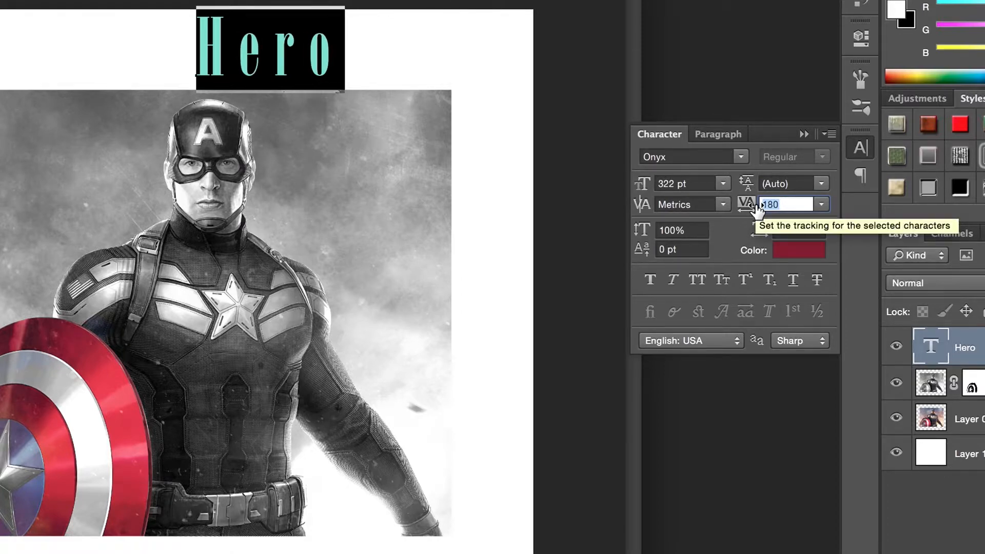
pyautogui.press('Return')
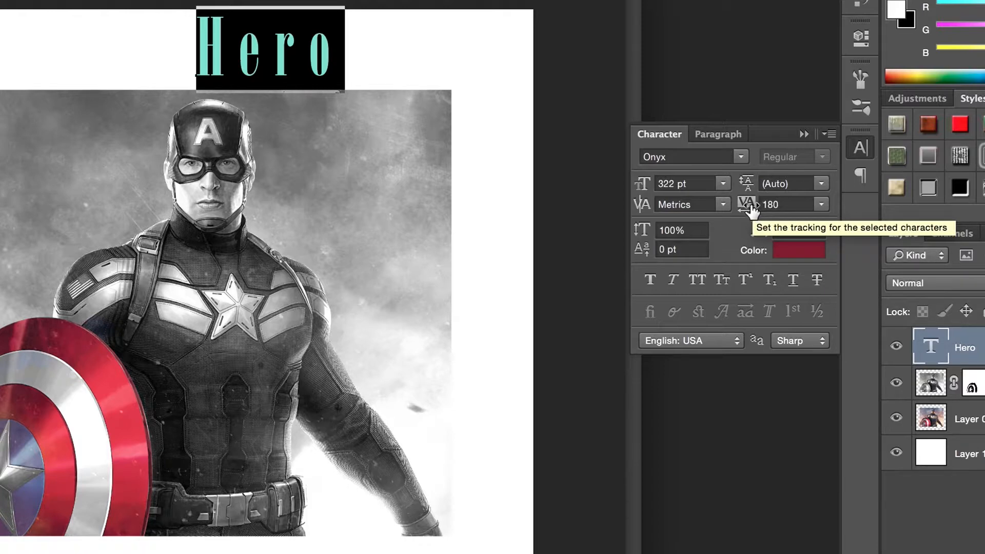
pyautogui.moveTo(746, 210); pyautogui.dragTo(744, 213)
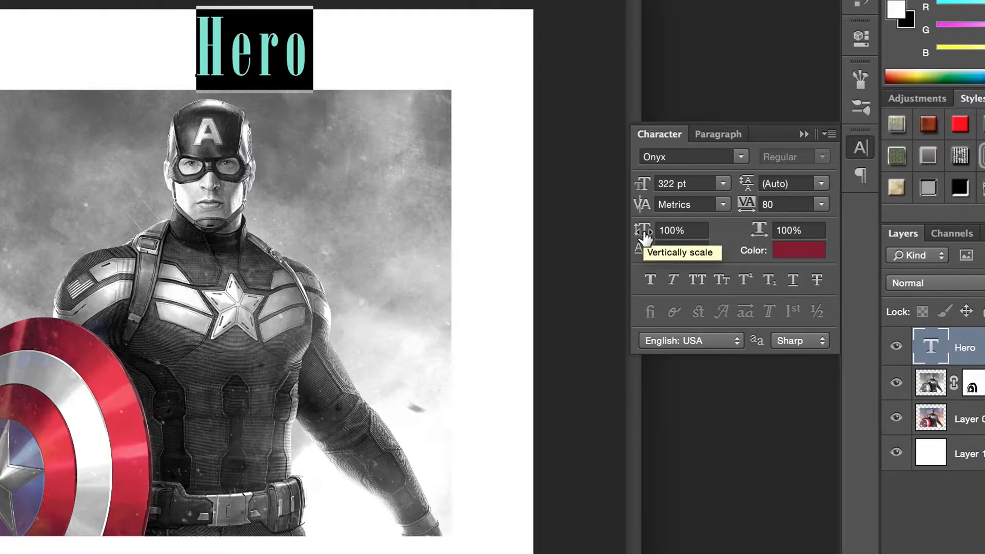
# - Stretch the Hero title to 114% vertical scale and widen its letters with the horizontal scale
pyautogui.moveTo(644, 234); pyautogui.dragTo(658, 234)
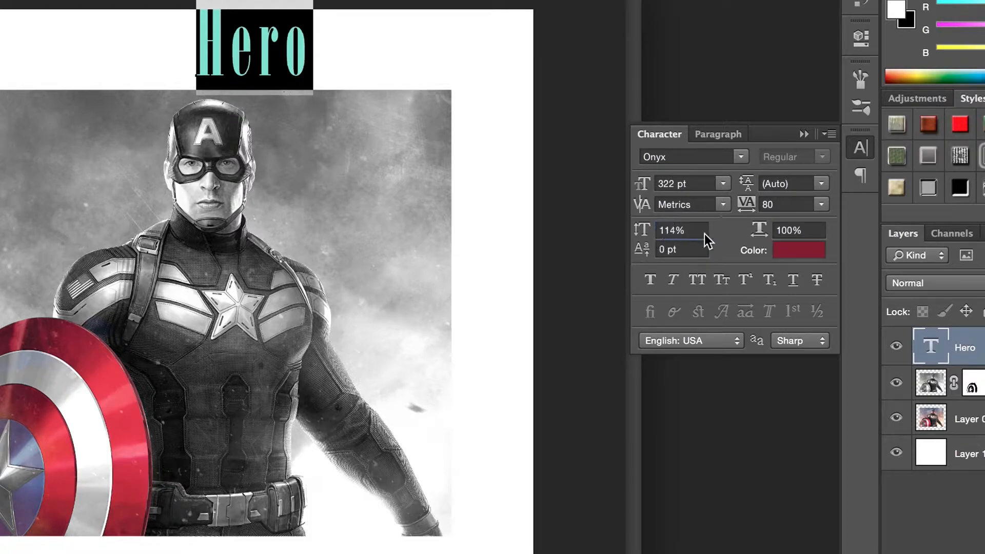
pyautogui.moveTo(763, 237); pyautogui.dragTo(795, 230)
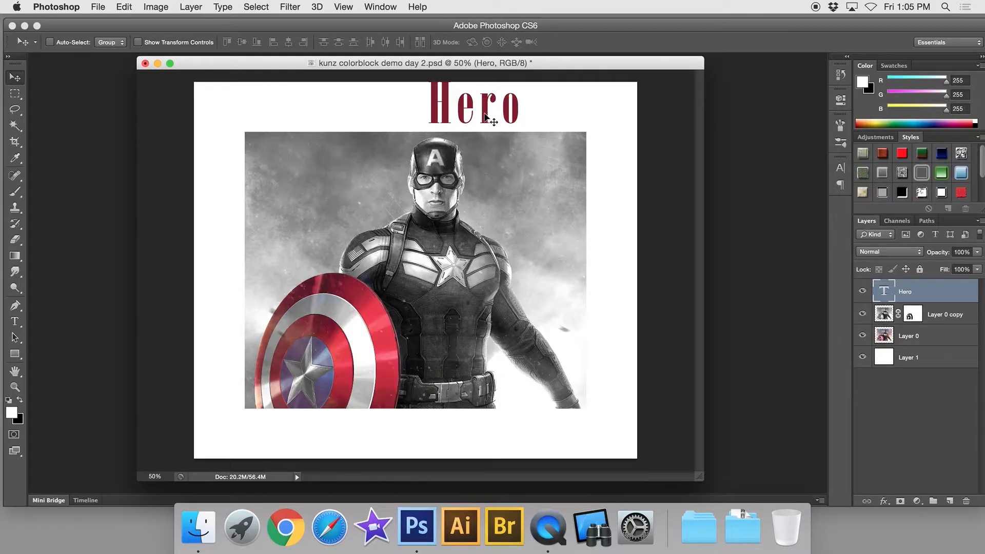
# - Move the Hero title above the superhero's head and nudge it up to leave a small gap above the photo
pyautogui.moveTo(272, 77); pyautogui.dragTo(222, 91)
pyautogui.moveTo(445, 135)
pyautogui.mouseDown()
pyautogui.moveTo(393, 130)
pyautogui.moveTo(439, 122)
pyautogui.mouseUp()
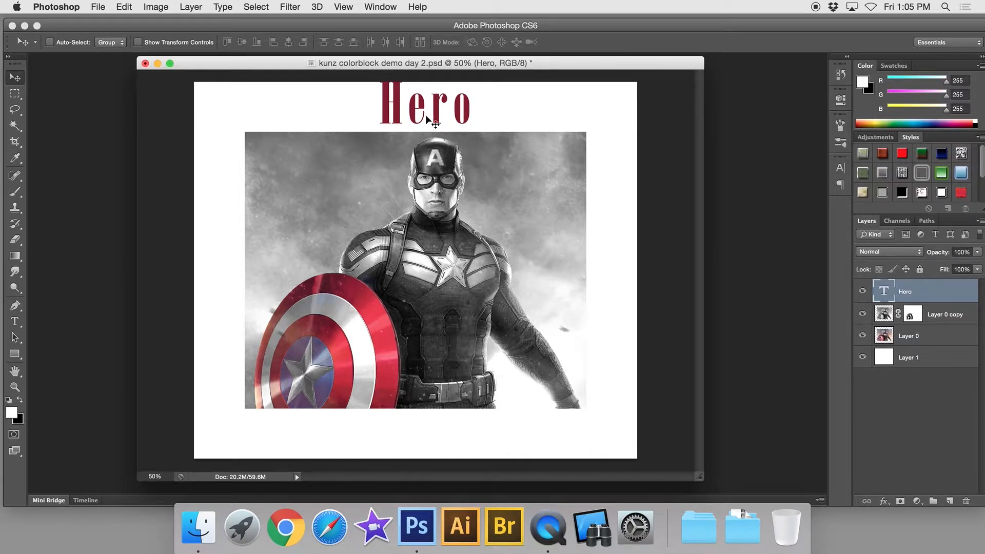
pyautogui.moveTo(441, 116)
pyautogui.mouseDown()
pyautogui.moveTo(320, 125)
pyautogui.moveTo(449, 119)
pyautogui.mouseUp()
pyautogui.press('Up')
pyautogui.press('Up')
pyautogui.press('Up')
pyautogui.press('Up')
pyautogui.press('Up')
pyautogui.press('Up')
pyautogui.press('Up')
pyautogui.press('Up')
pyautogui.press('Up')
pyautogui.press('Up')
pyautogui.press('Up')
pyautogui.press('Up')
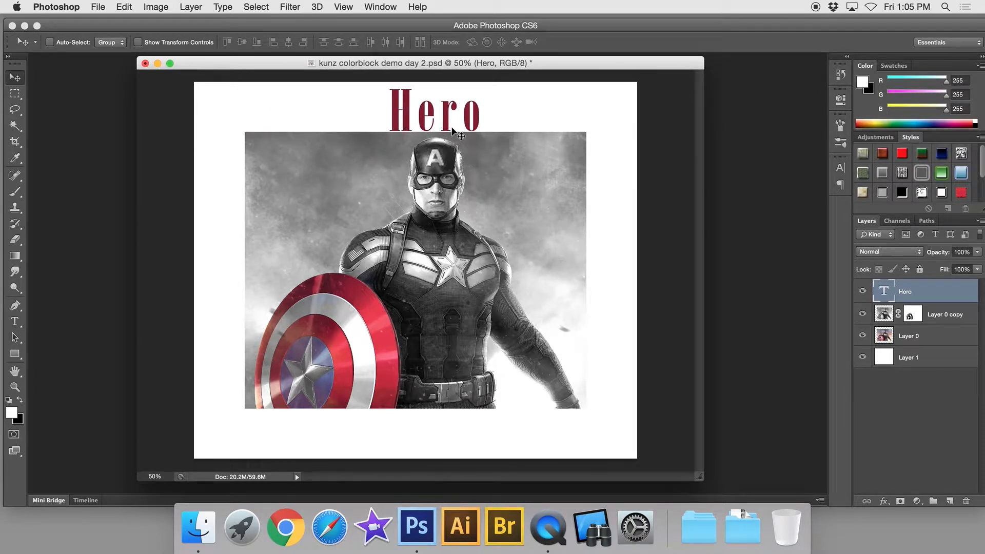
pyautogui.press('Up')
pyautogui.press('Up')
pyautogui.press('Up')
pyautogui.press('Up')
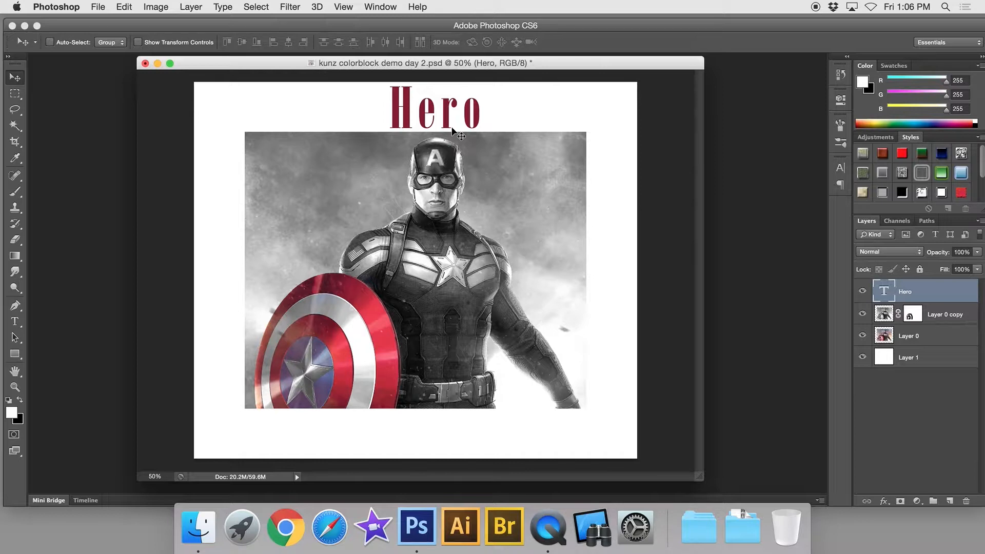
# - Try the Hero title in the white border below the photo, near the photo's lower-right corner
pyautogui.moveTo(452, 130); pyautogui.dragTo(549, 445)
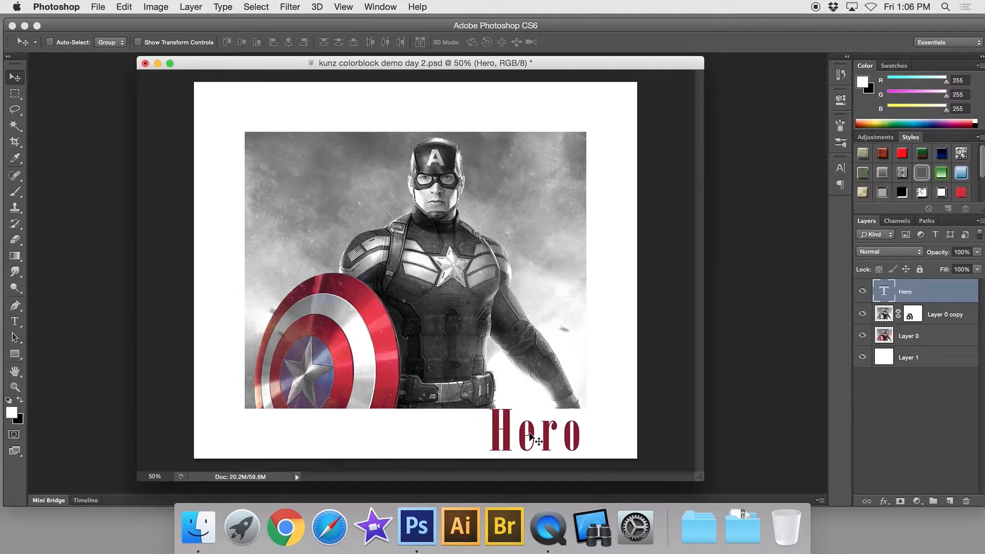
pyautogui.press('Down')
pyautogui.press('Down')
# - Return the Hero title to the upper white border above the superhero's head and nudge it just clear of the photo
pyautogui.moveTo(520, 428); pyautogui.dragTo(444, 115)
pyautogui.press('Up')
pyautogui.press('Up')
pyautogui.press('Up')
pyautogui.press('Up')
pyautogui.press('Up')
pyautogui.press('Up')
pyautogui.press('Up')
pyautogui.press('Up')
pyautogui.press('Up')
pyautogui.press('Up')
pyautogui.press('Up')
pyautogui.press('Up')
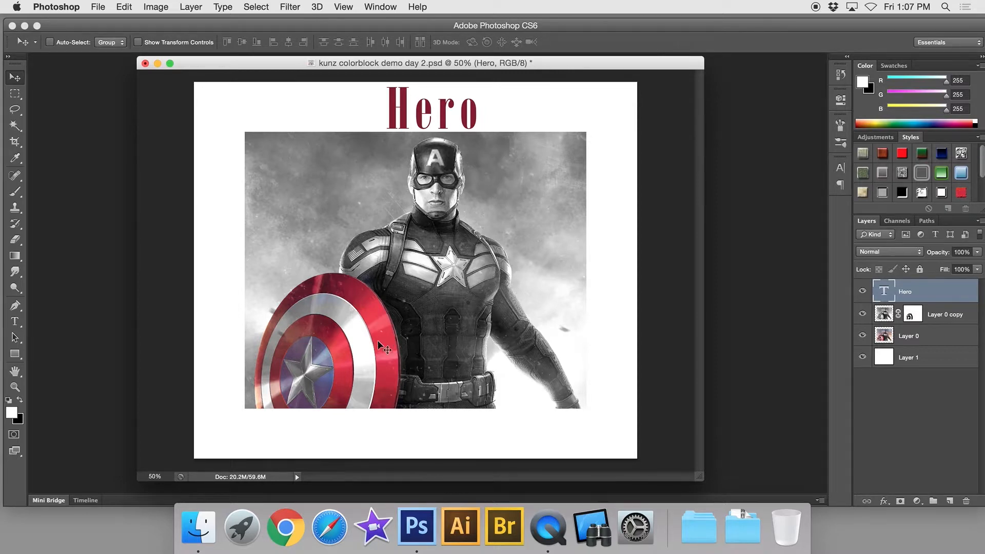
pyautogui.click(295, 528)
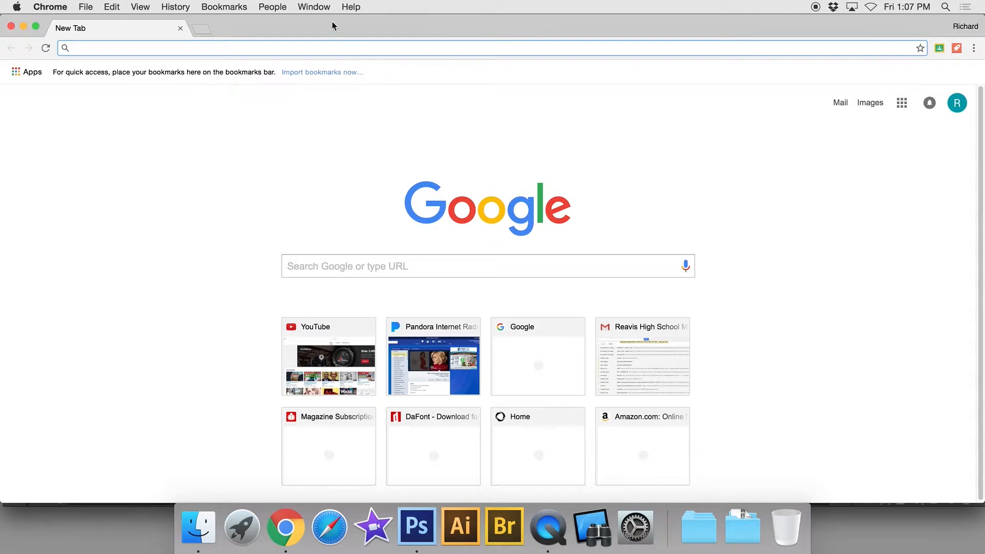
pyautogui.moveTo(331, 25)
pyautogui.mouseDown()
pyautogui.moveTo(340, 20)
pyautogui.moveTo(332, 27)
pyautogui.mouseUp()
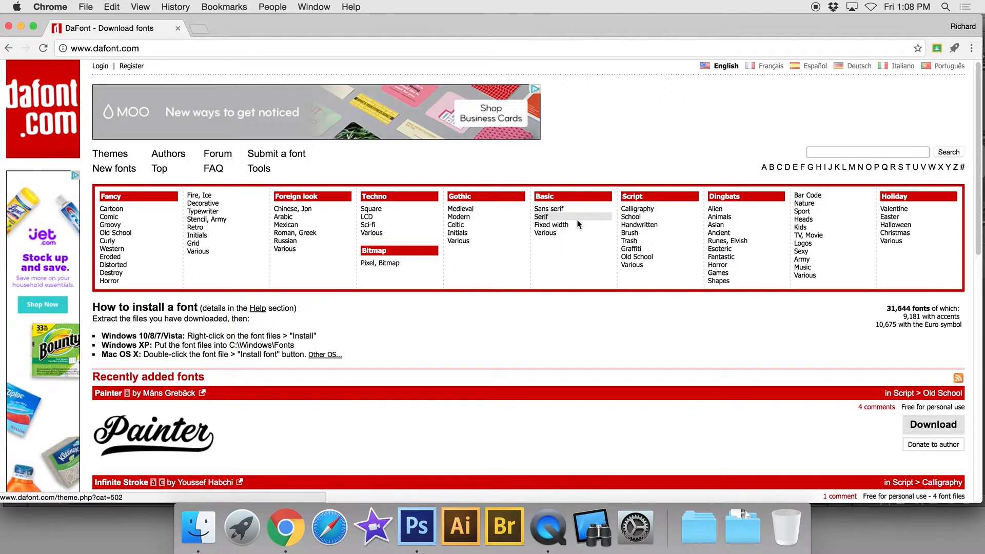
pyautogui.click(813, 152)
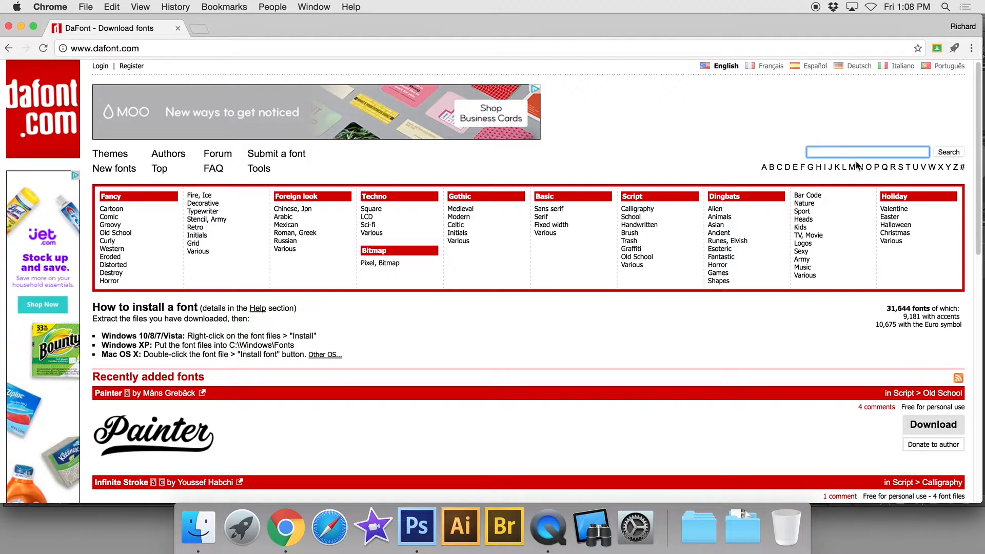
pyautogui.write('american captain')
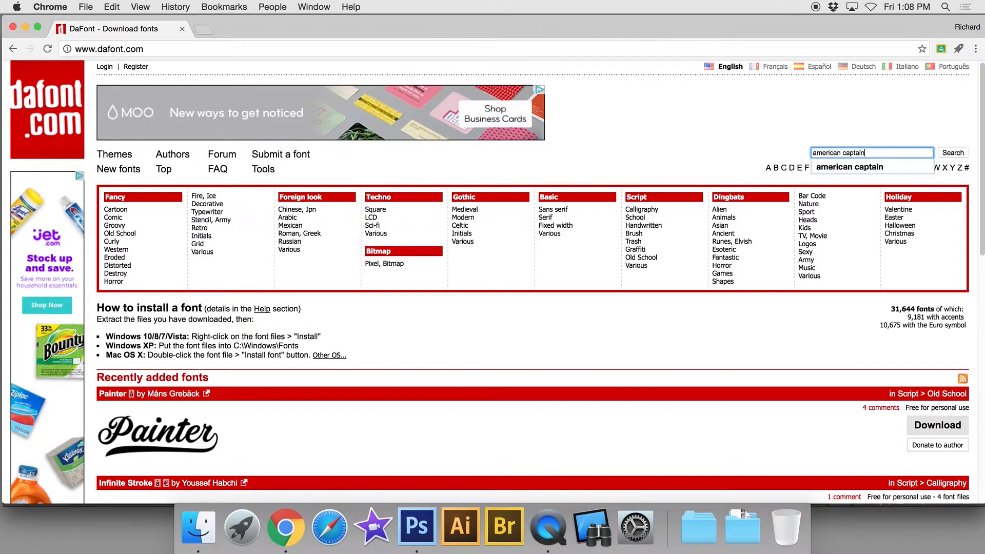
pyautogui.press('Return')
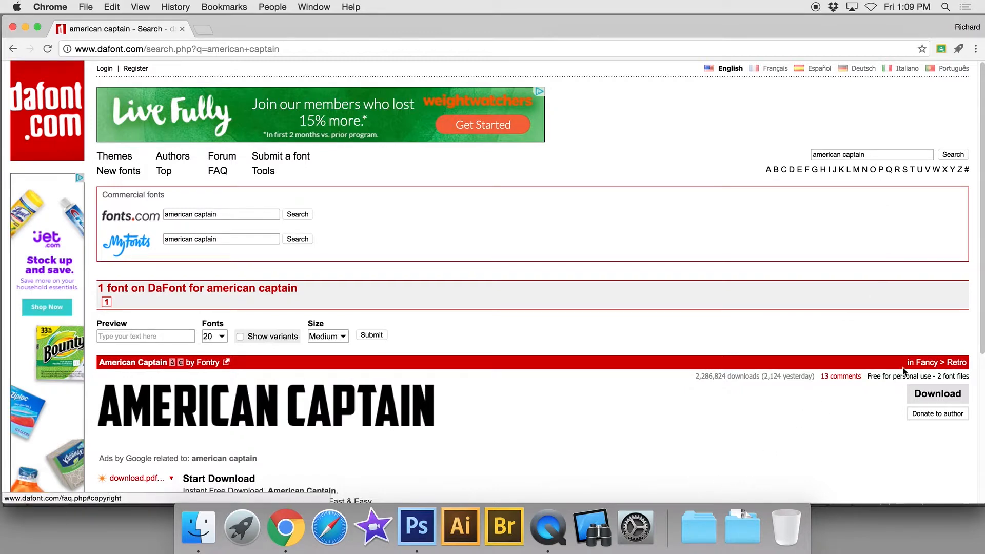
# - Download the American Captain font by Fontry from the search results
pyautogui.moveTo(981, 340); pyautogui.dragTo(981, 398)
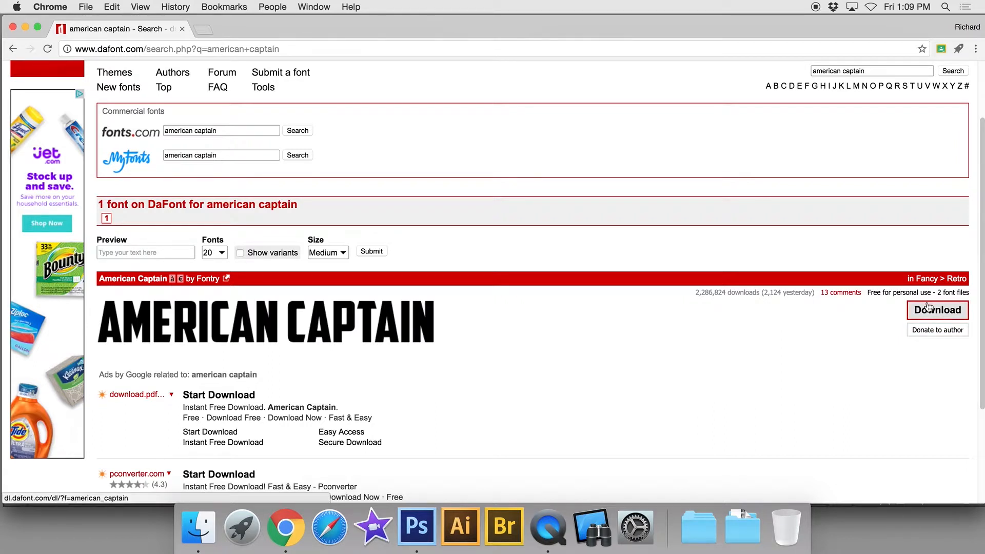
pyautogui.moveTo(669, 24)
pyautogui.mouseDown()
pyautogui.moveTo(663, 33)
pyautogui.moveTo(662, 20)
pyautogui.mouseUp()
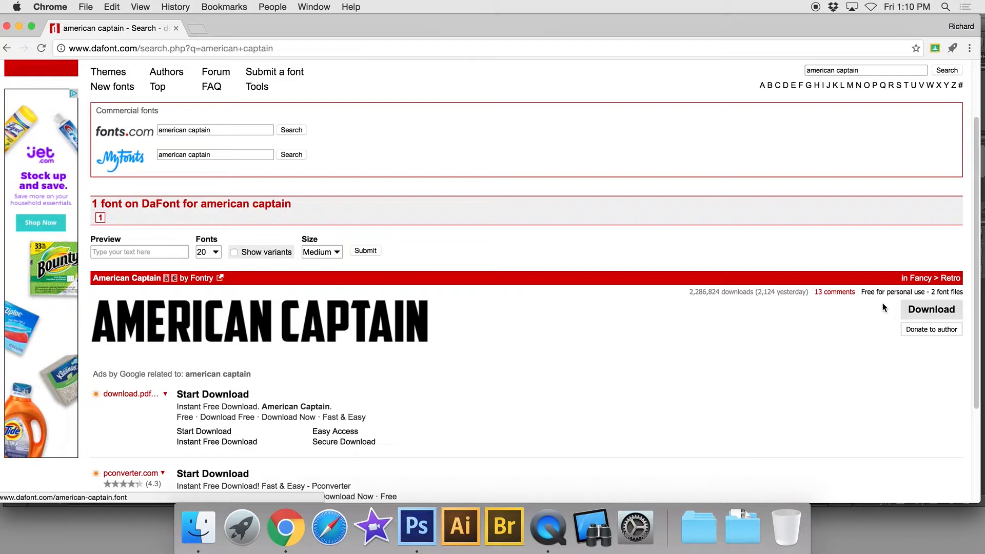
pyautogui.click(932, 313)
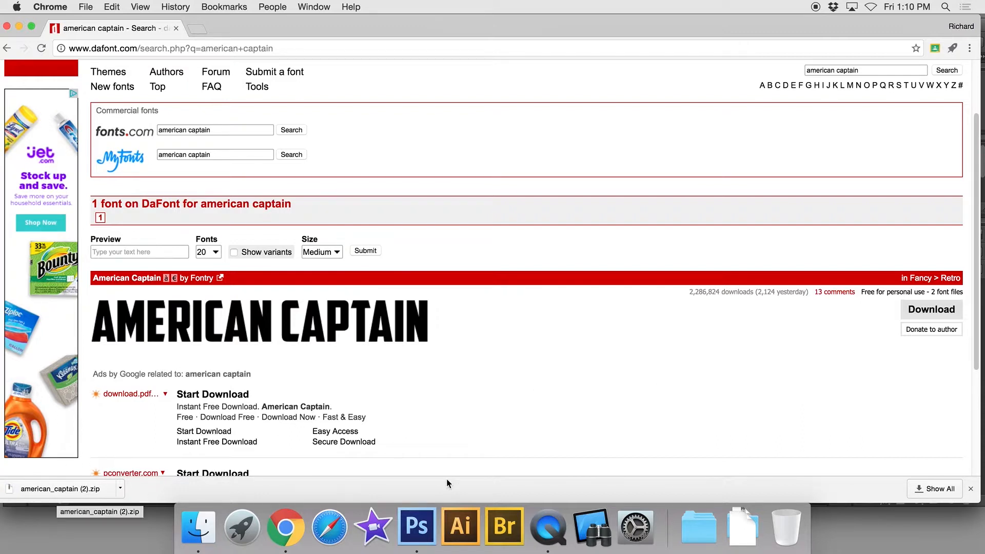
# - Open the american_captain folder from the downloads and open the American Captain.ttf font file for installation
pyautogui.click(747, 528)
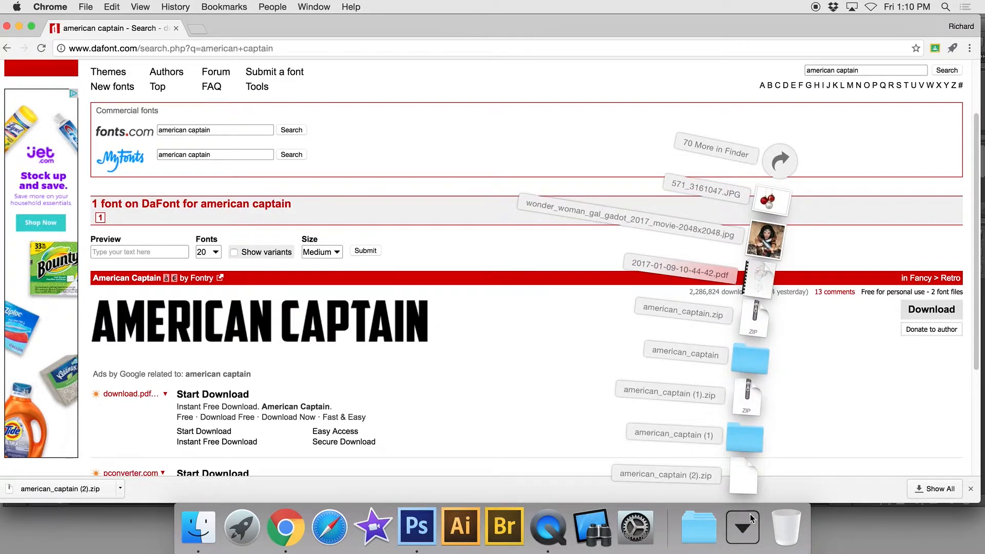
pyautogui.click(745, 364)
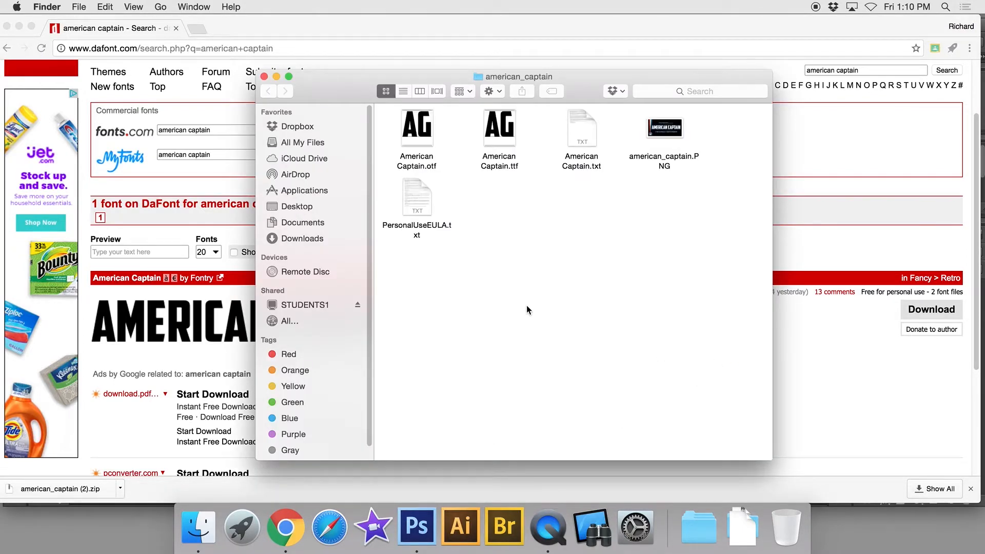
pyautogui.moveTo(574, 101); pyautogui.dragTo(574, 84)
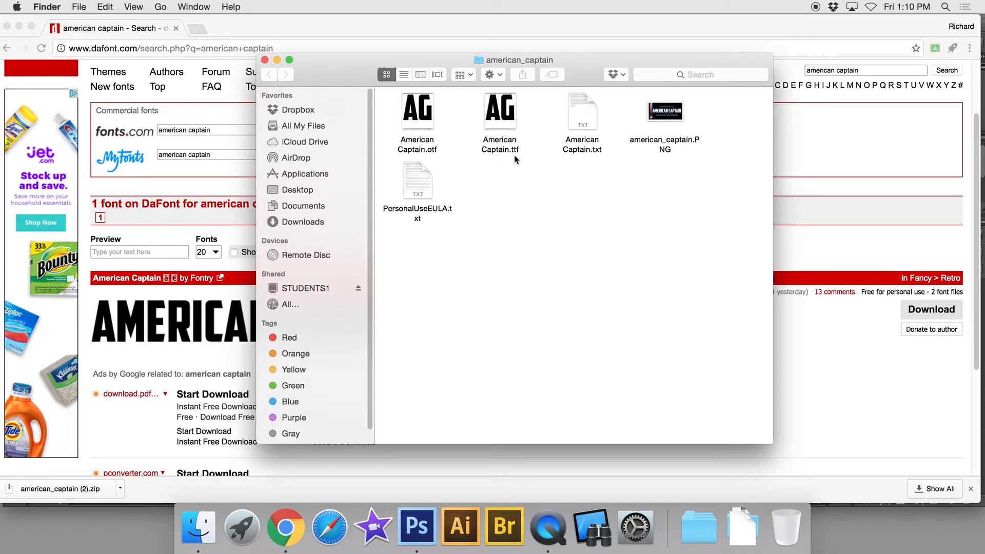
pyautogui.doubleClick(501, 122)
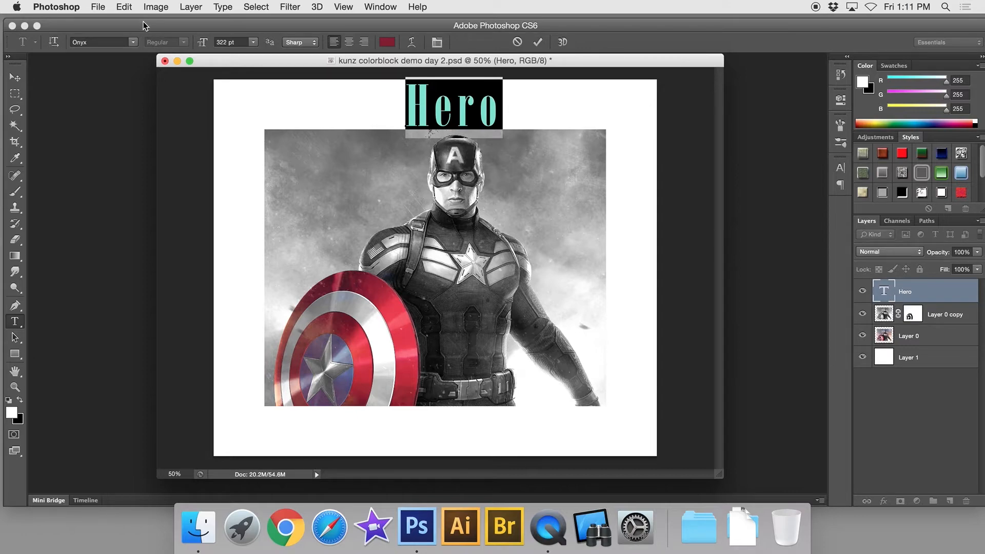
# - Change the selected Hero title's font to American Captain in Photoshop
pyautogui.click(132, 43)
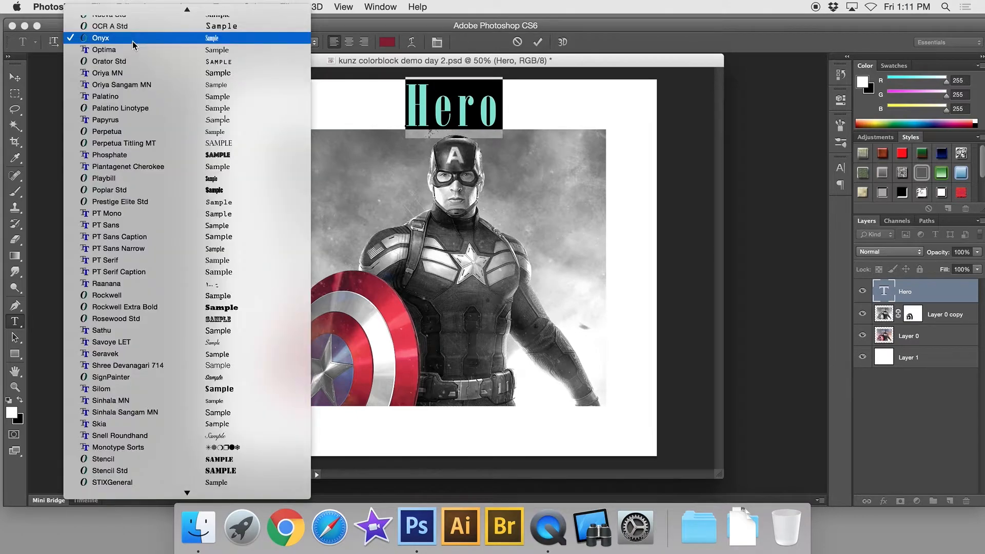
pyautogui.moveTo(134, 7)
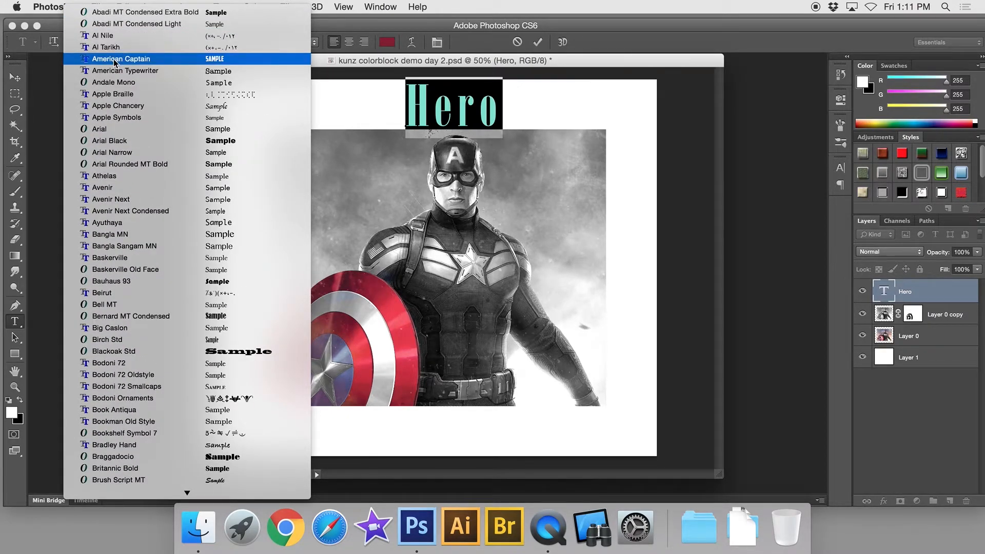
pyautogui.click(114, 60)
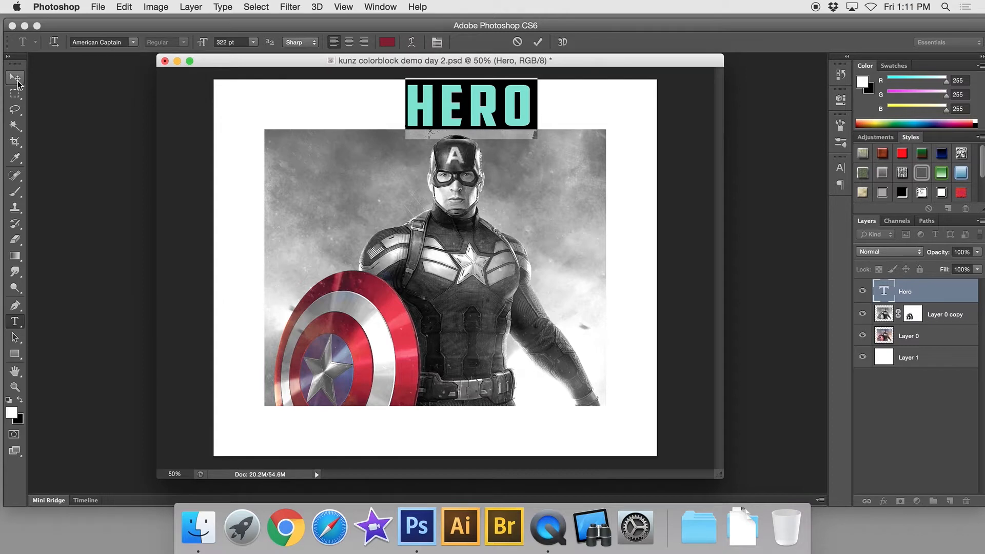
# - Move the Hero title into the white border above the photo, centred over the figure's head, and nudge it down slightly
pyautogui.click(17, 81)
pyautogui.moveTo(461, 133); pyautogui.dragTo(450, 180)
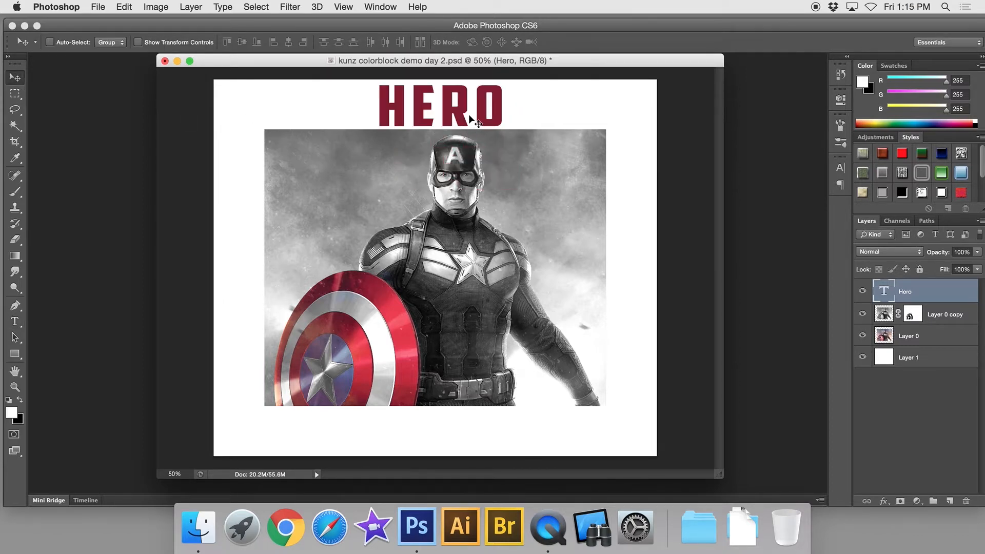
pyautogui.moveTo(477, 122)
pyautogui.mouseDown()
pyautogui.moveTo(460, 124)
pyautogui.moveTo(464, 113)
pyautogui.mouseUp()
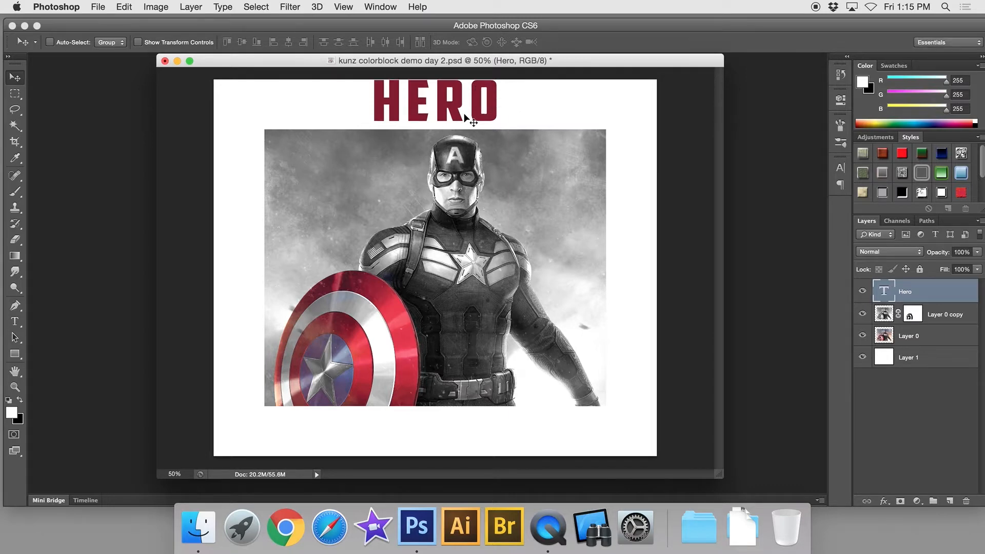
pyautogui.press('Down')
pyautogui.press('Down')
pyautogui.press('Down')
pyautogui.press('Down')
pyautogui.press('Down')
pyautogui.press('Down')
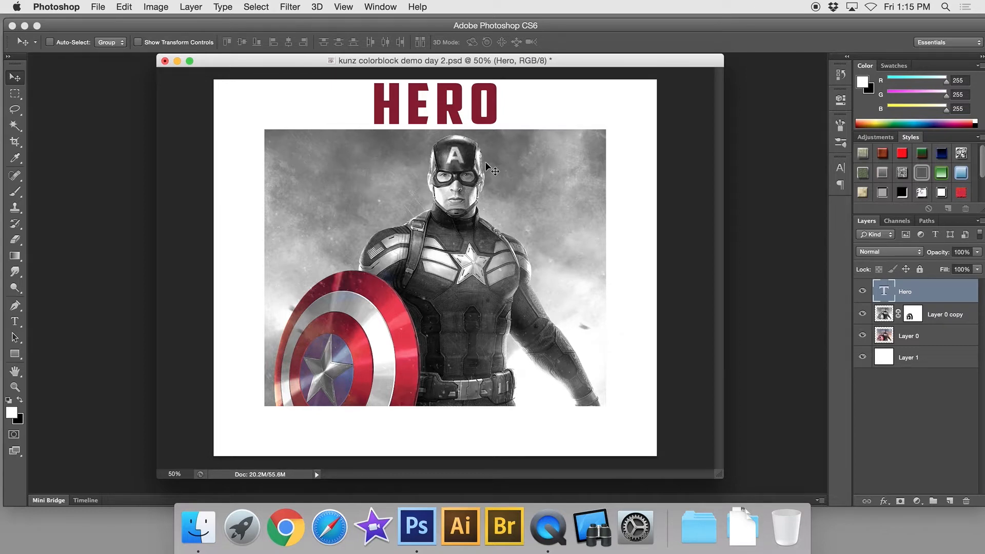
# - Reset the style presets to the default set and add an 8 px stroke positioned Inside to the Hero title
pyautogui.click(979, 137)
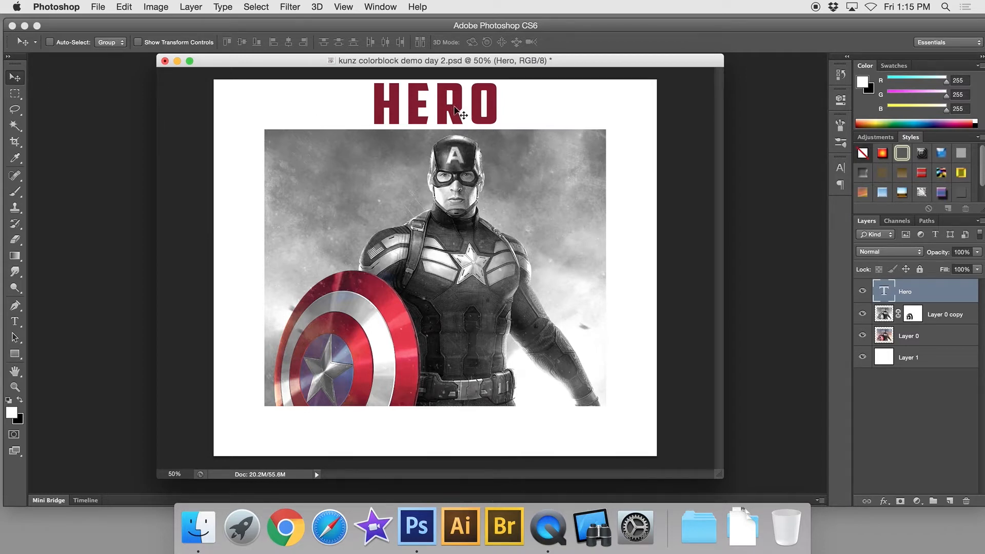
pyautogui.click(884, 500)
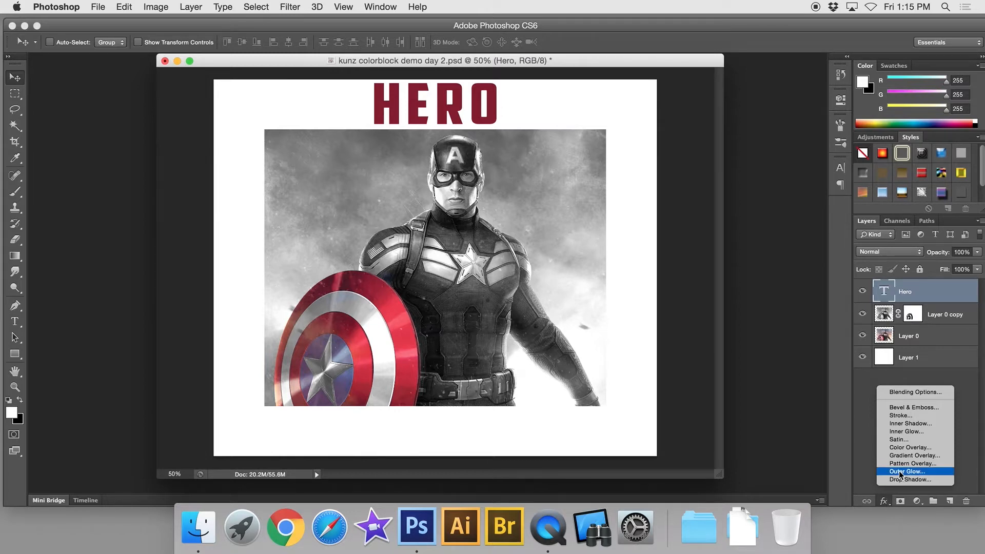
pyautogui.click(907, 416)
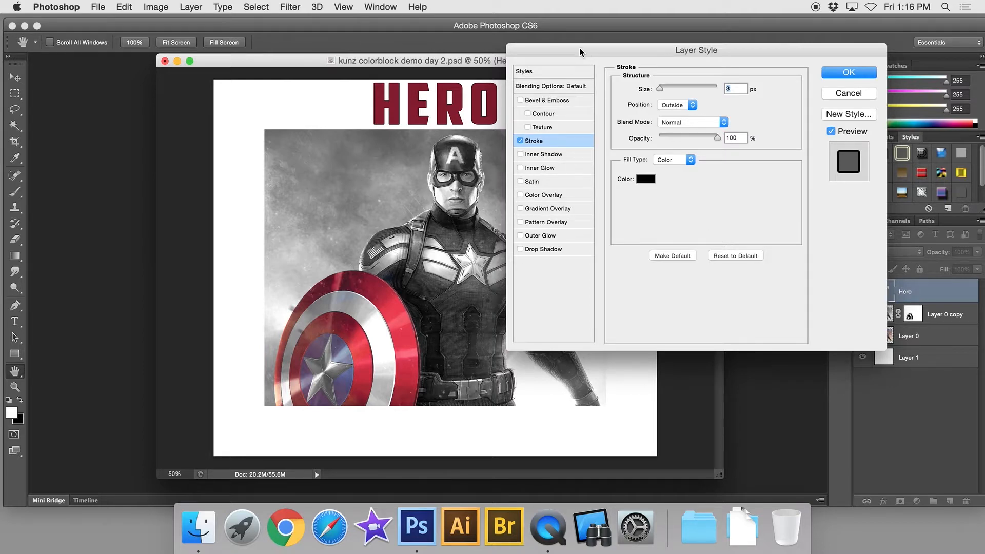
pyautogui.moveTo(579, 48); pyautogui.dragTo(581, 64)
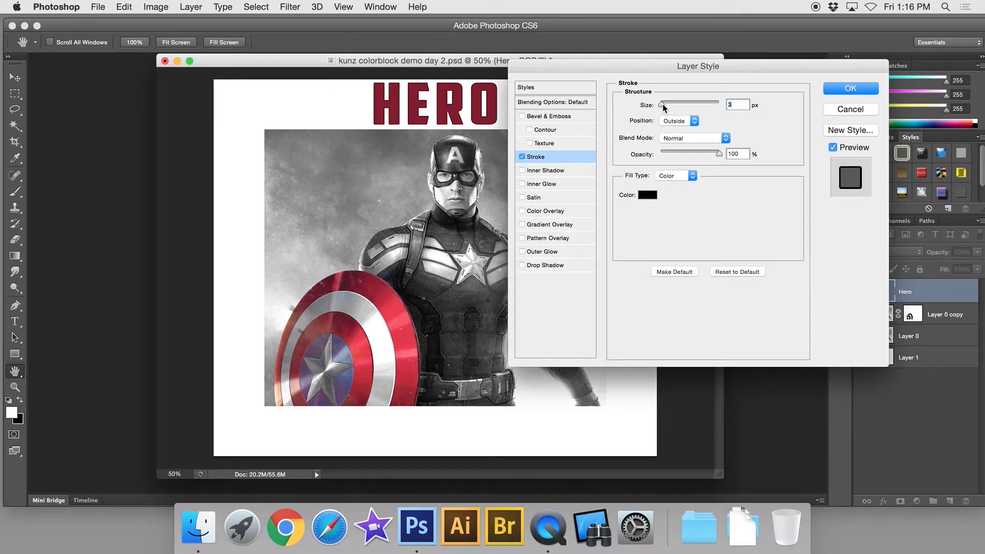
pyautogui.moveTo(663, 104); pyautogui.dragTo(664, 103)
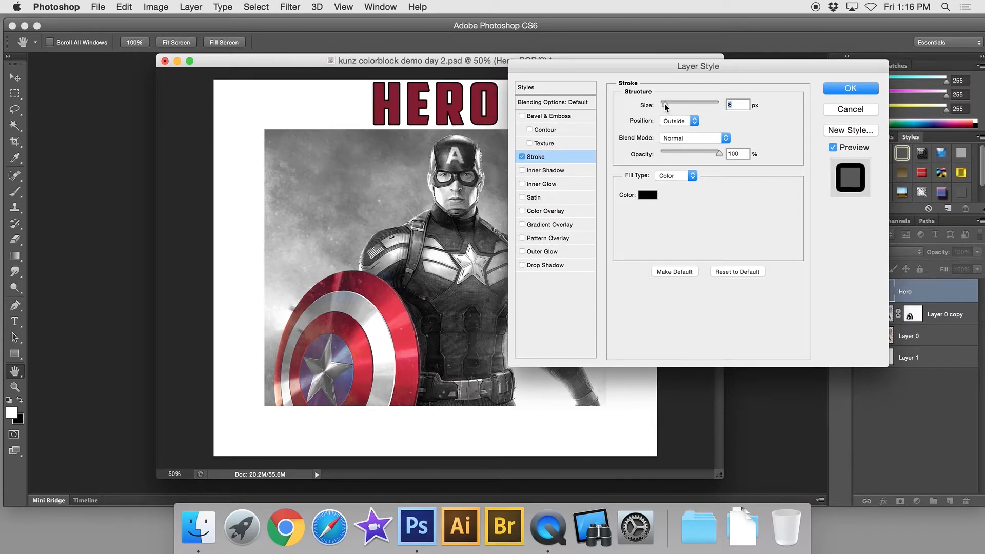
pyautogui.click(694, 121)
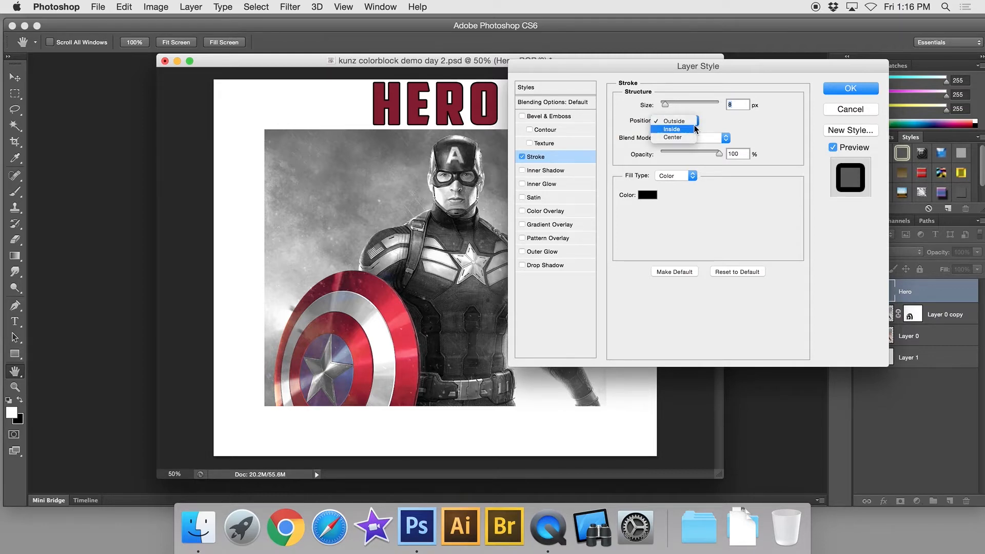
pyautogui.click(676, 137)
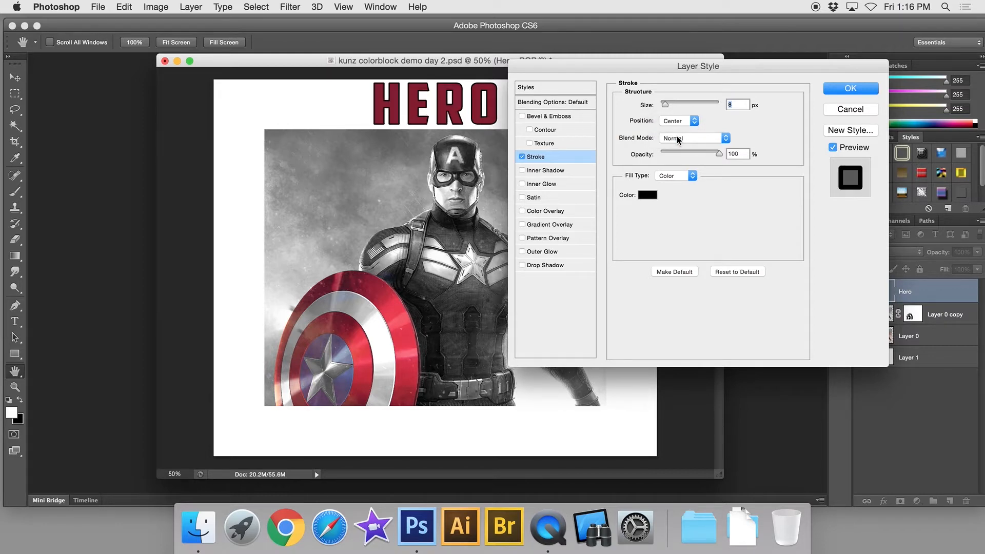
pyautogui.click(695, 125)
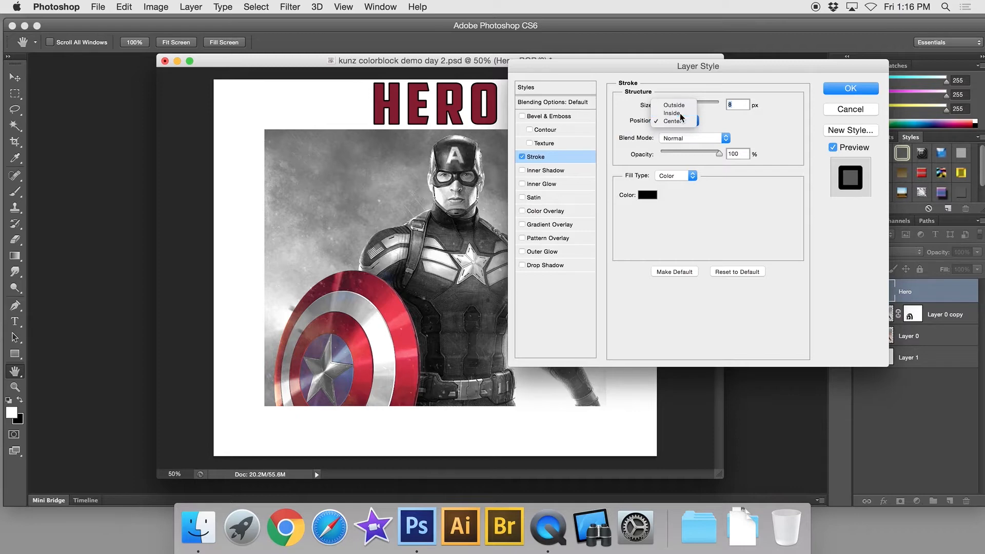
pyautogui.click(676, 113)
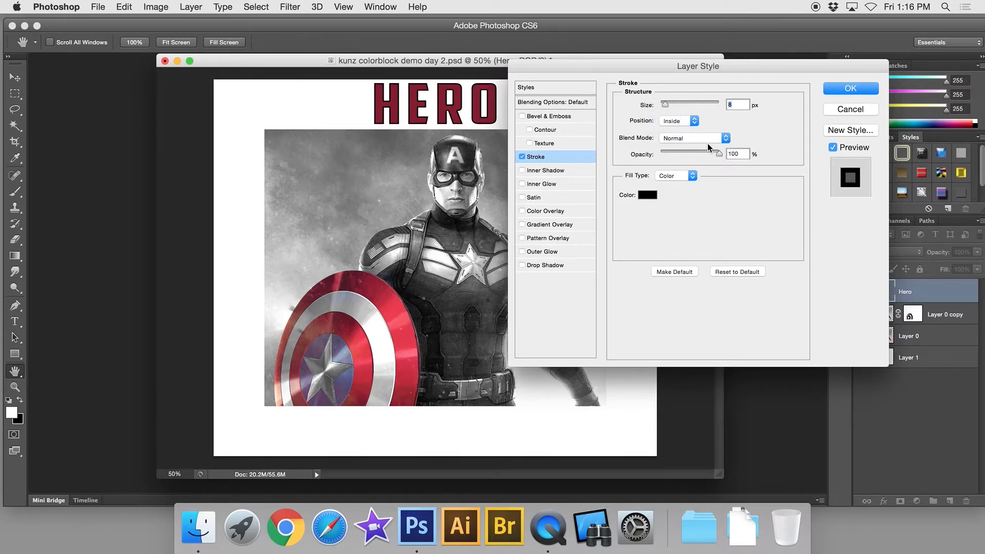
# - Set the Hero title's stroke colour to grey-blue #98a9c0 sampled from the shield's silver ring and apply the layer style
pyautogui.click(648, 198)
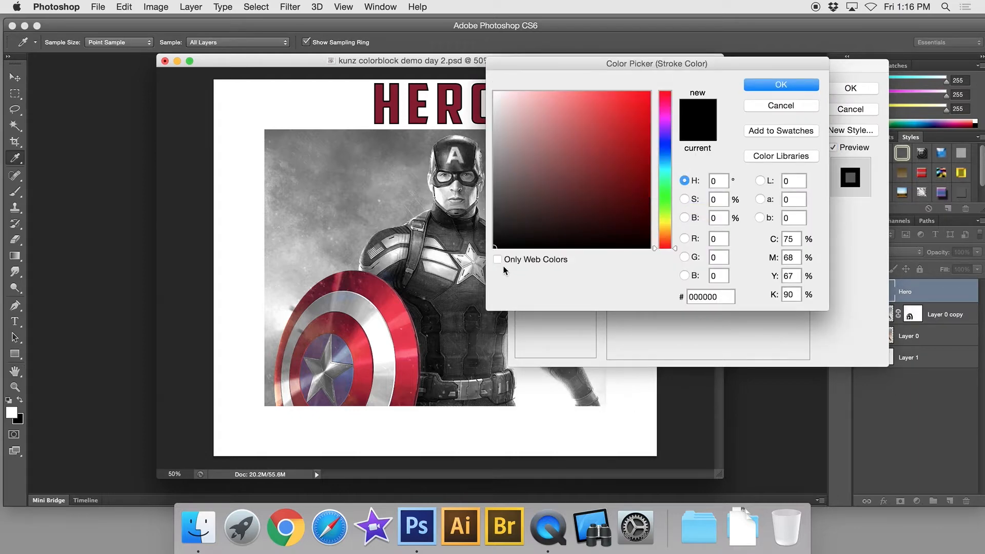
pyautogui.click(348, 350)
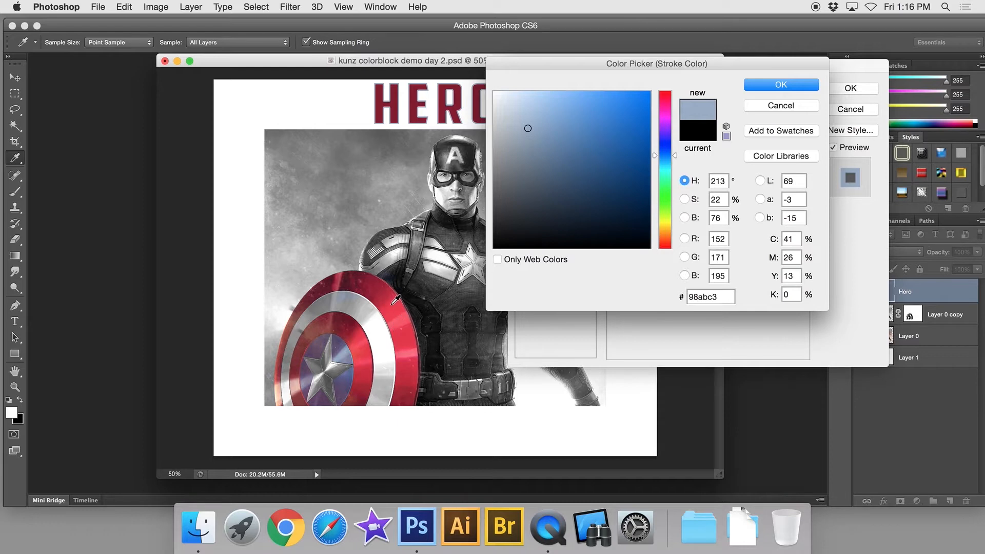
pyautogui.moveTo(391, 304)
pyautogui.mouseDown()
pyautogui.moveTo(383, 298)
pyautogui.moveTo(395, 308)
pyautogui.mouseUp()
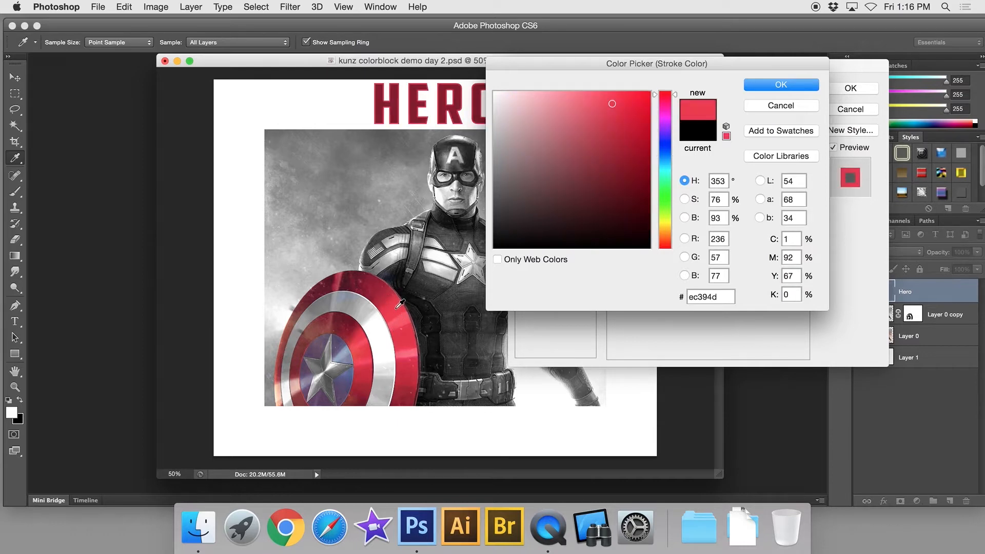
pyautogui.click(404, 311)
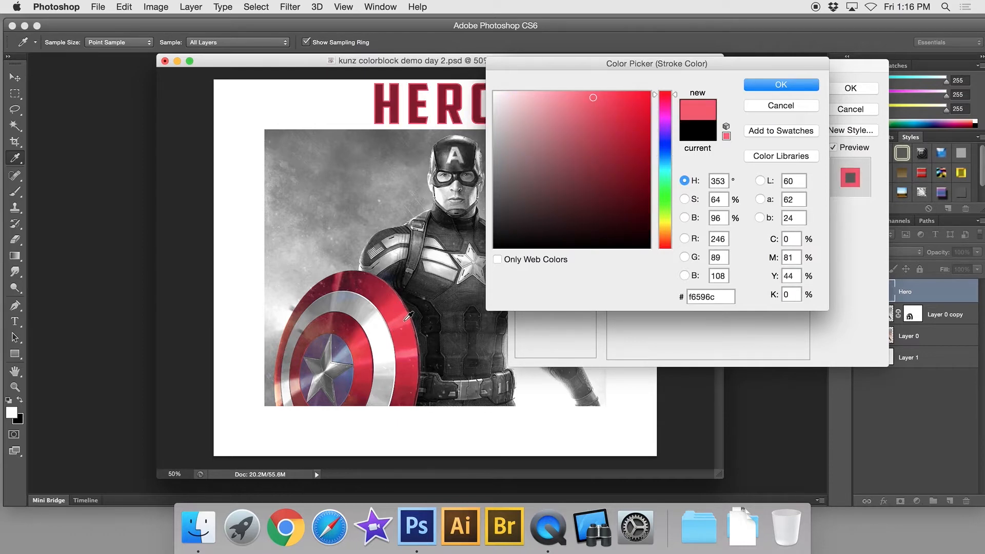
pyautogui.click(347, 349)
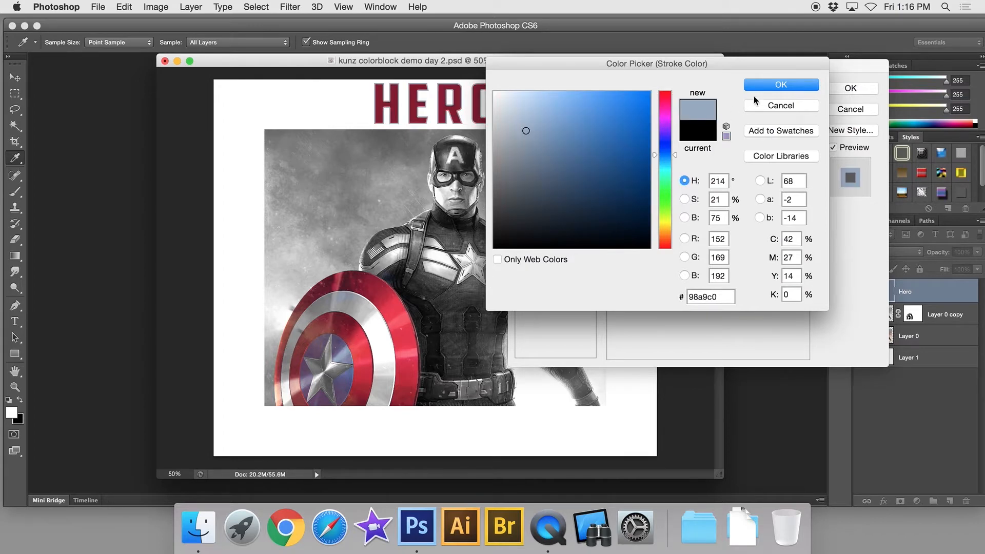
pyautogui.click(765, 86)
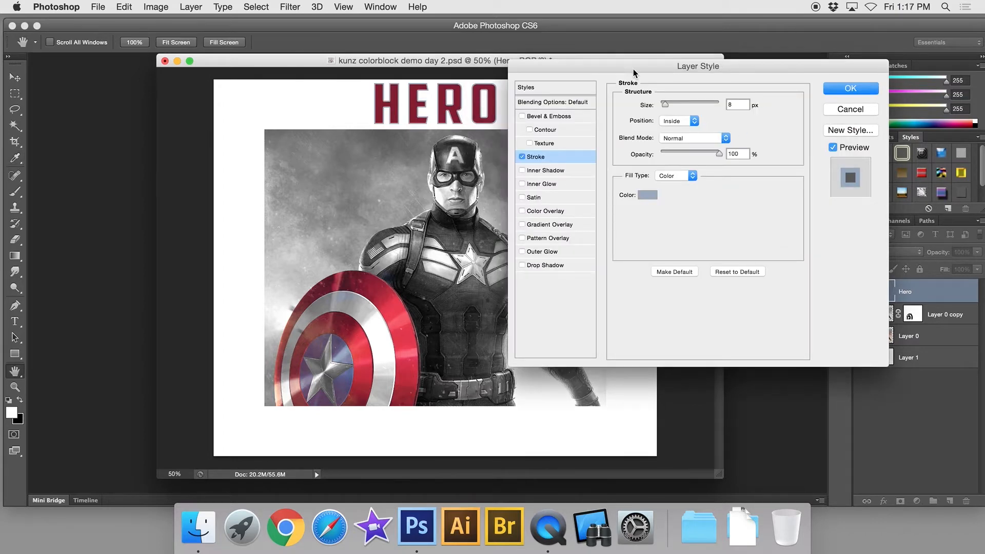
pyautogui.moveTo(635, 66); pyautogui.dragTo(622, 64)
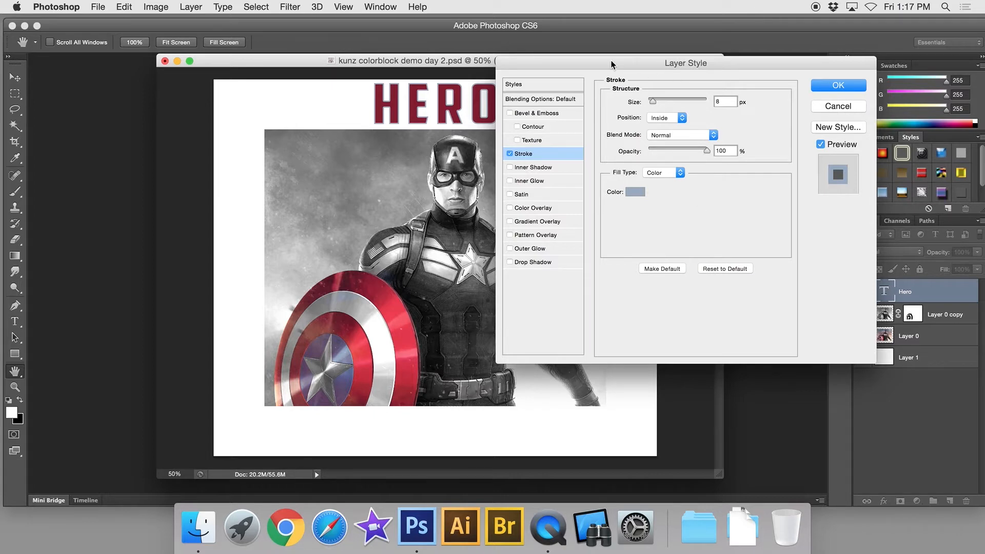
pyautogui.moveTo(611, 62); pyautogui.dragTo(655, 57)
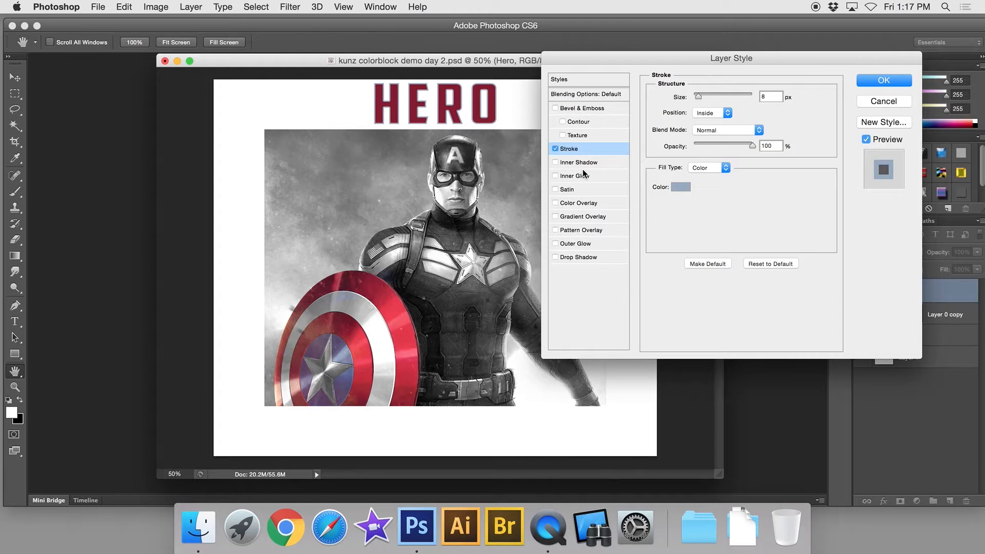
pyautogui.click(869, 84)
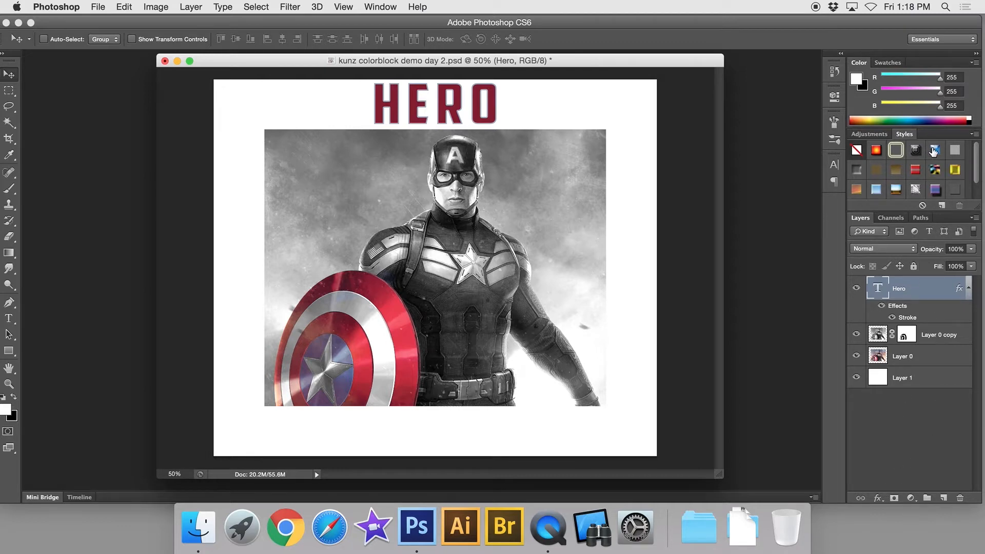
# - Try several preset layer styles on the Hero title, finishing with the glossy blue bevelled style
pyautogui.click(877, 189)
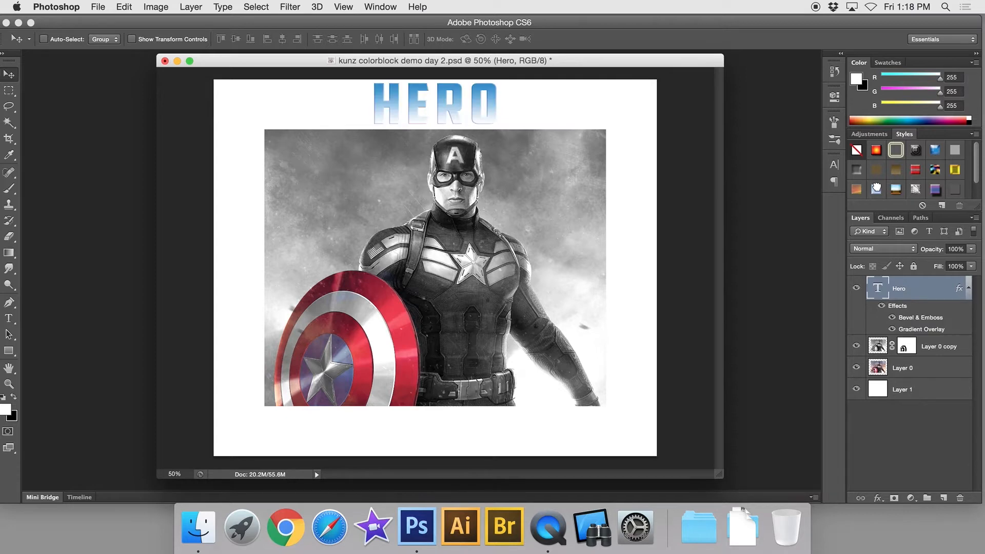
pyautogui.click(856, 189)
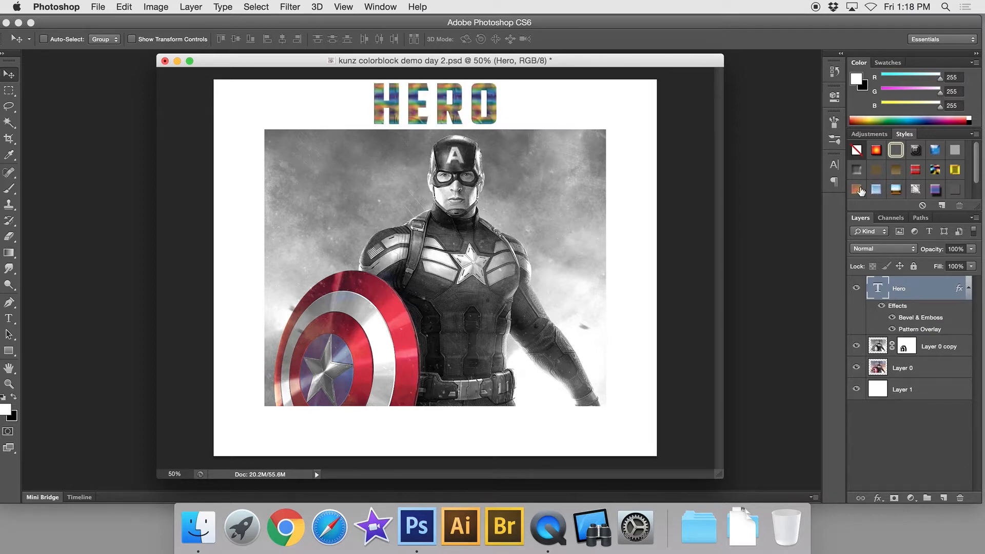
pyautogui.click(896, 188)
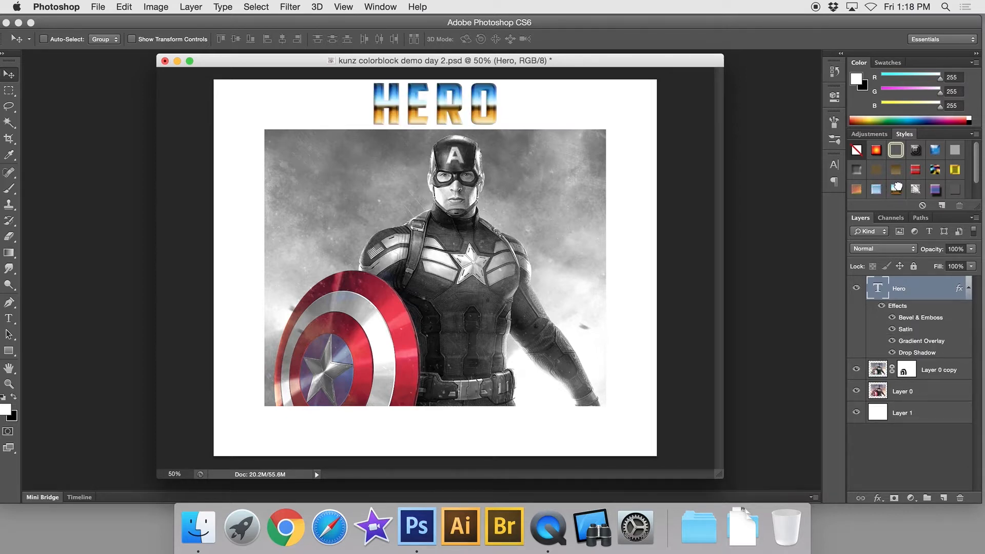
pyautogui.click(935, 189)
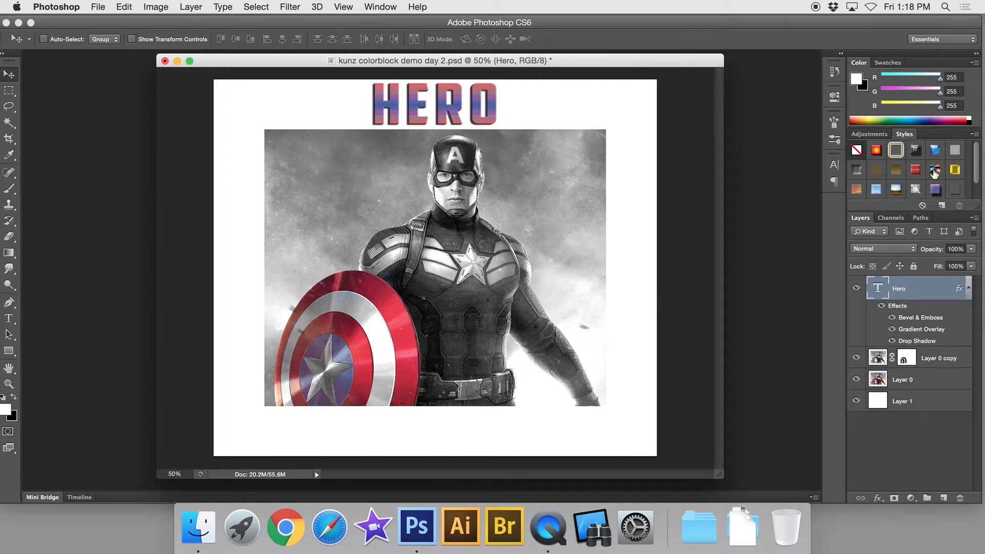
pyautogui.click(935, 170)
pyautogui.click(915, 169)
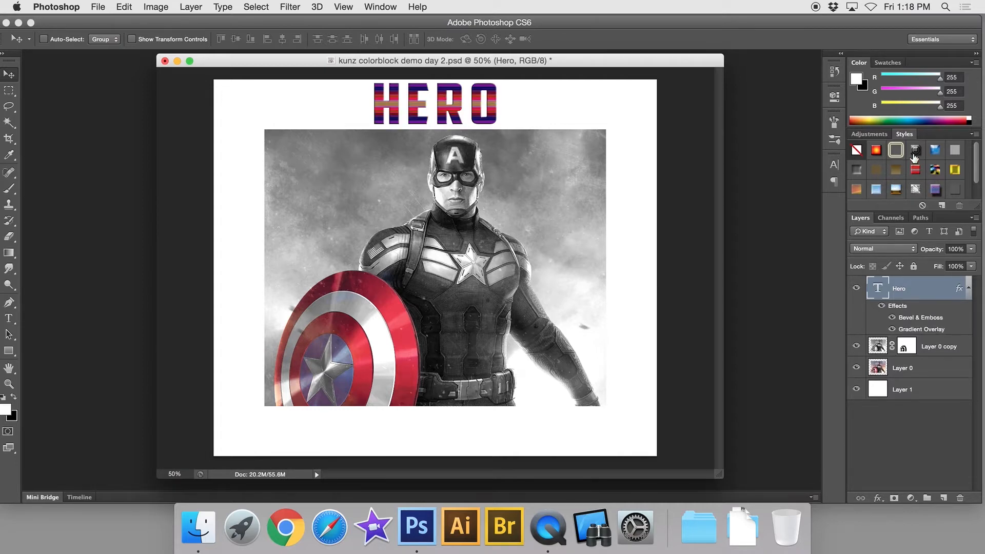
pyautogui.click(915, 151)
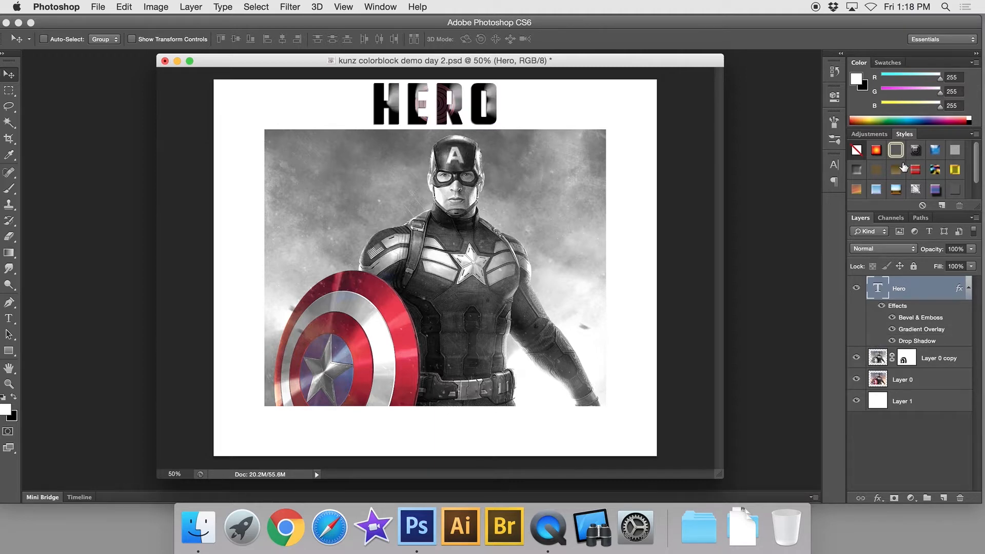
pyautogui.click(894, 173)
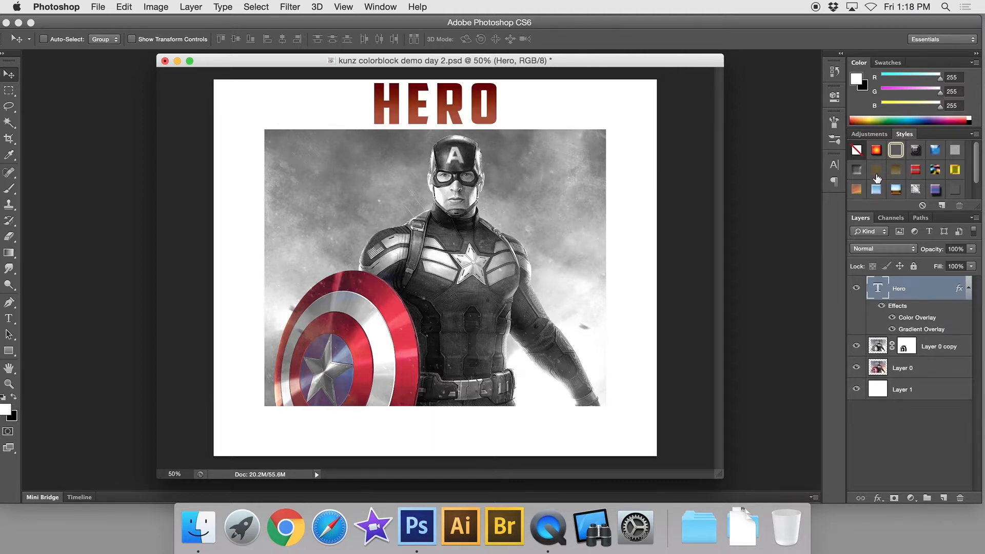
pyautogui.click(872, 152)
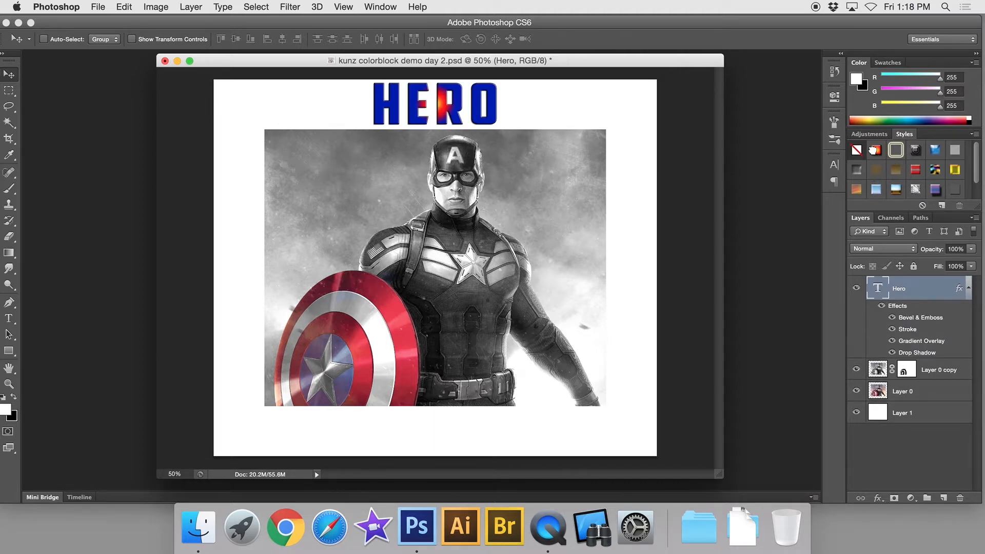
pyautogui.click(935, 152)
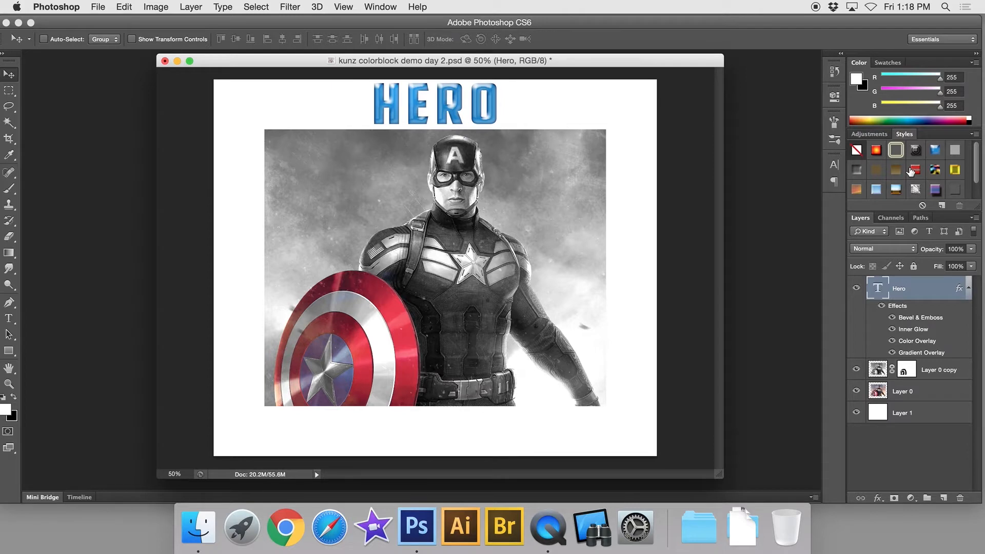
# - Replace the current style presets with the Text Effects 2 set
pyautogui.click(975, 136)
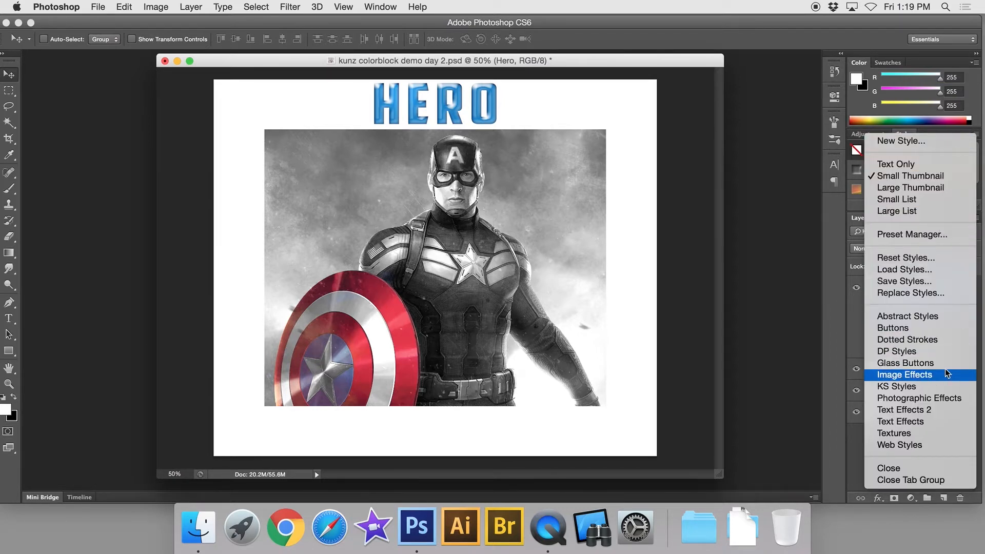
pyautogui.click(979, 137)
pyautogui.click(977, 135)
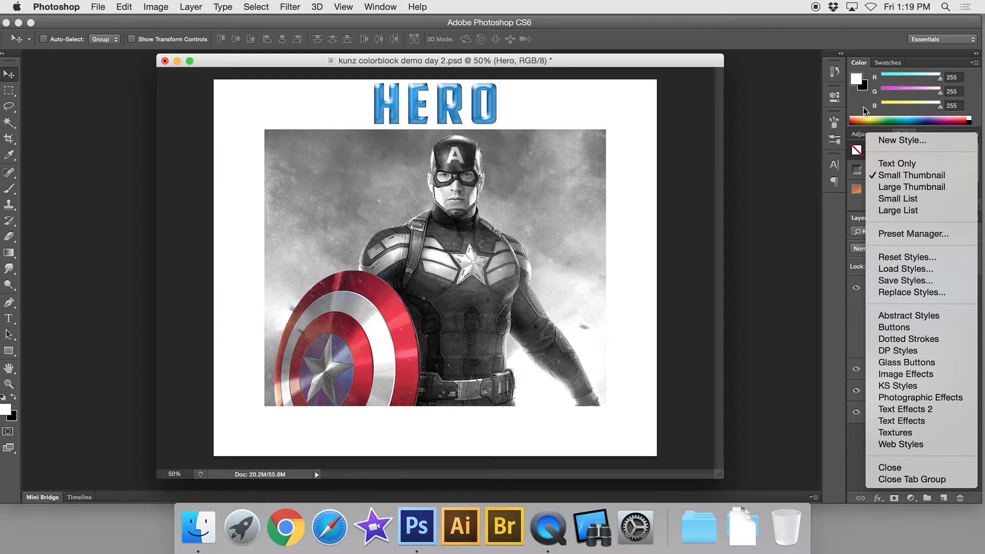
pyautogui.click(905, 134)
pyautogui.click(973, 135)
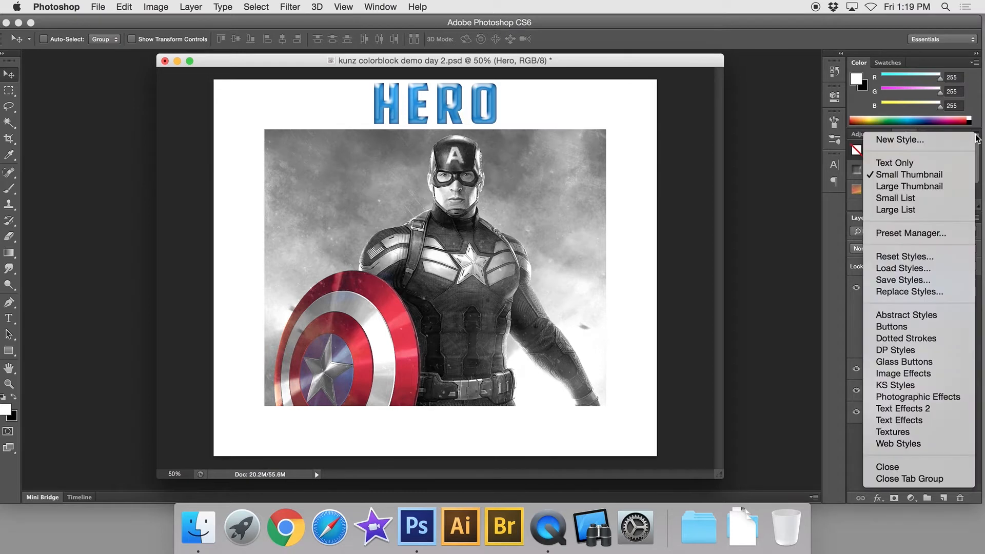
pyautogui.click(910, 410)
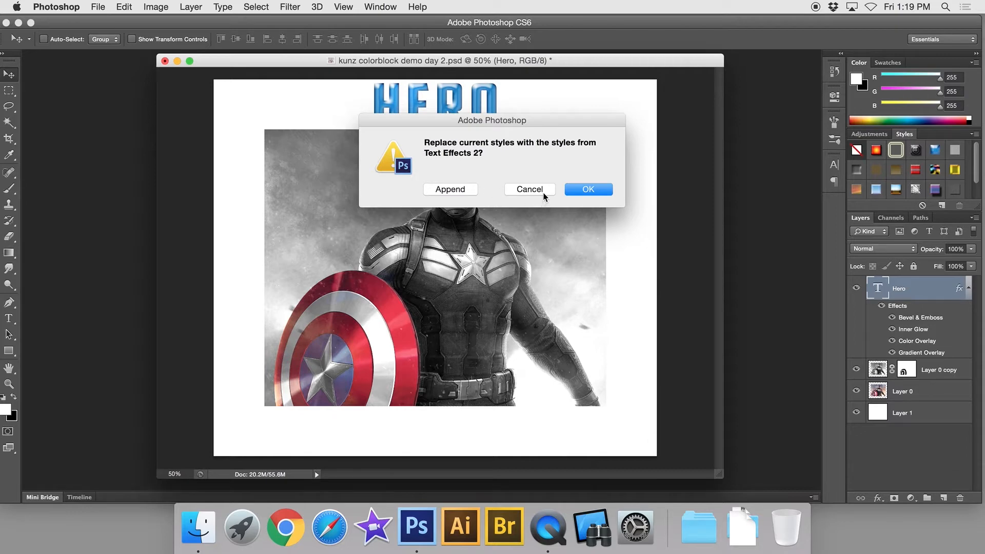
pyautogui.click(593, 194)
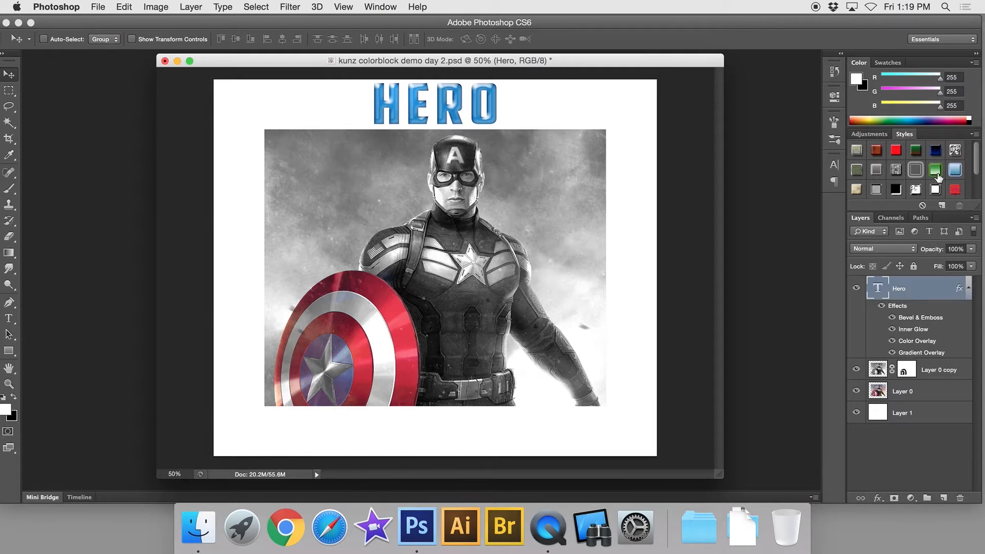
# - Try several Text Effects 2 preset styles on the Hero title, including dark blue, red, olive, light blue and grey ones
pyautogui.click(935, 151)
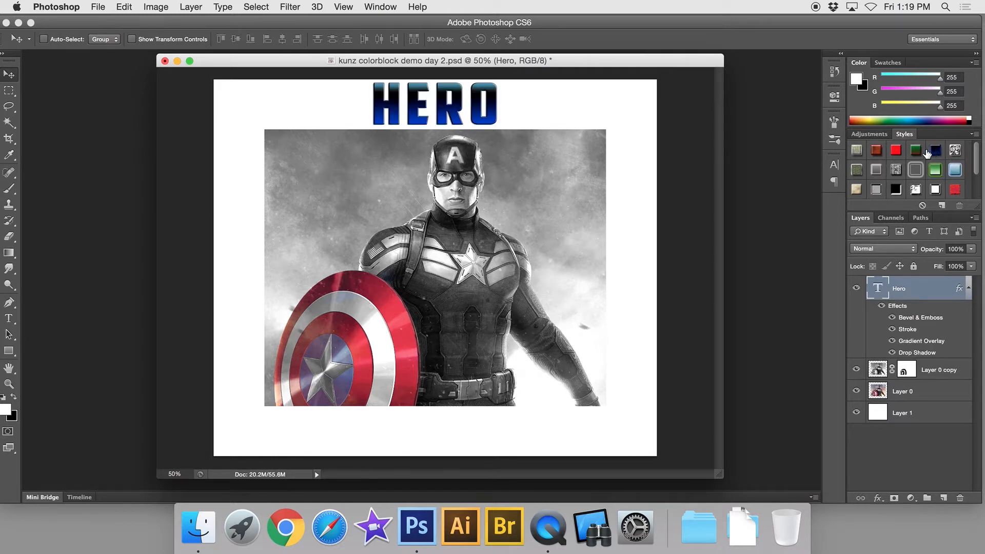
pyautogui.click(916, 150)
pyautogui.click(897, 150)
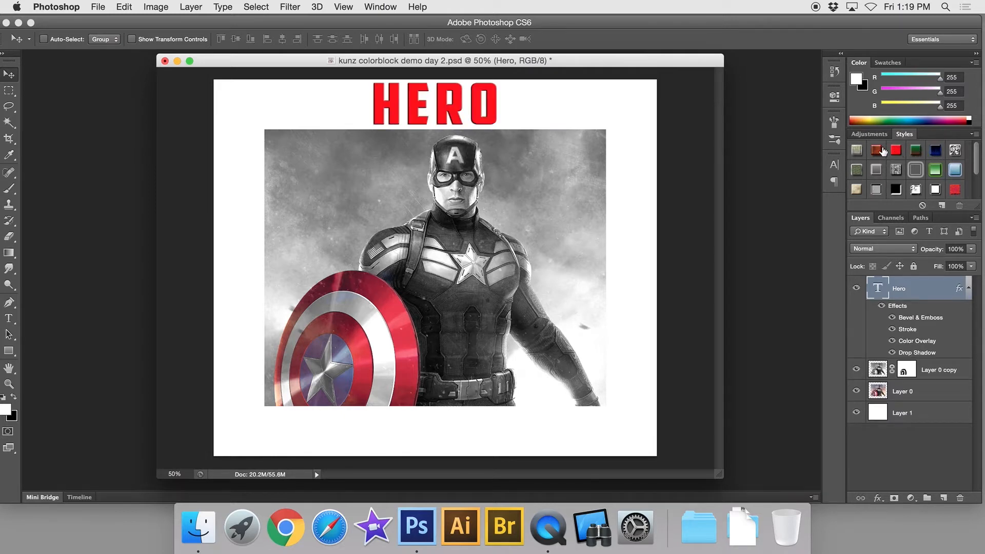
pyautogui.click(876, 151)
pyautogui.click(857, 172)
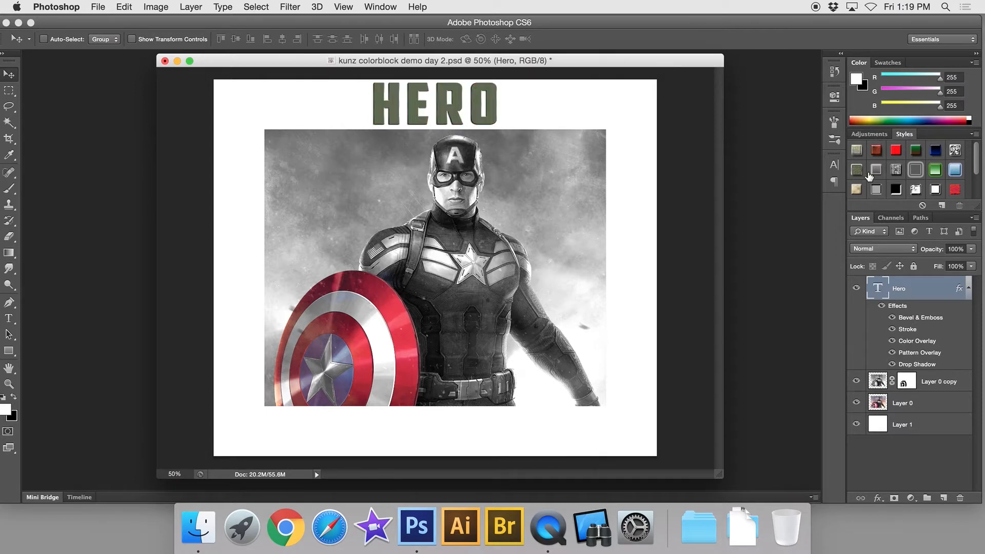
pyautogui.click(876, 170)
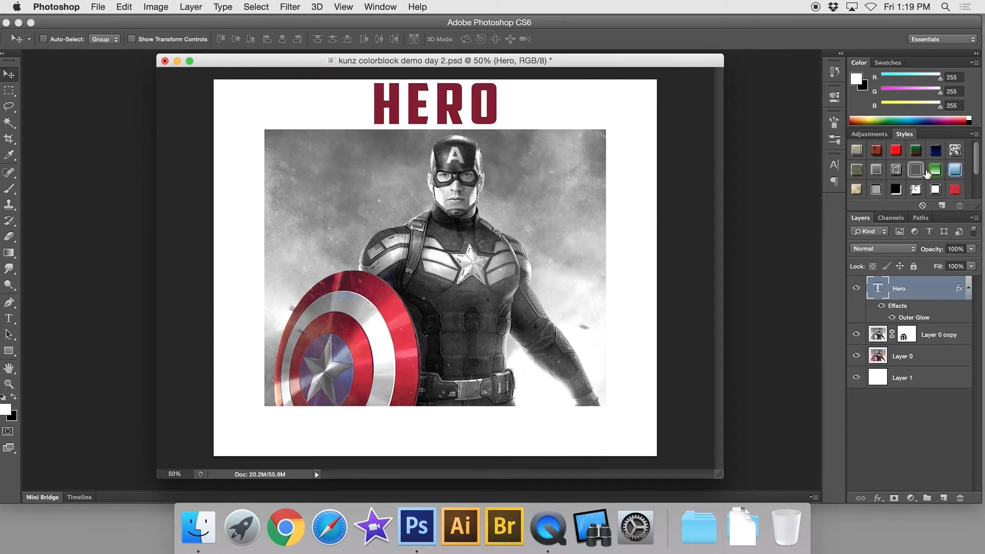
pyautogui.click(932, 169)
pyautogui.click(953, 171)
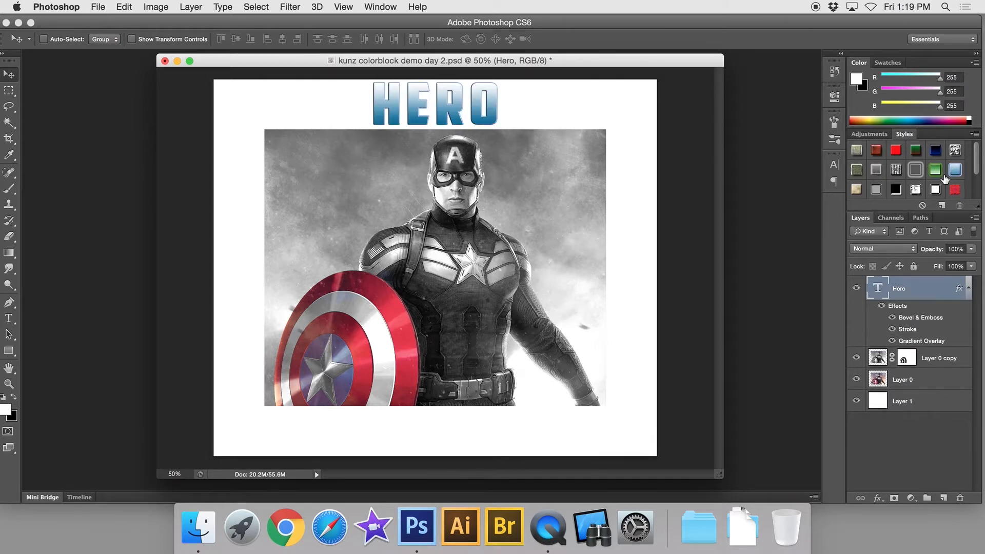
pyautogui.click(858, 190)
pyautogui.click(875, 191)
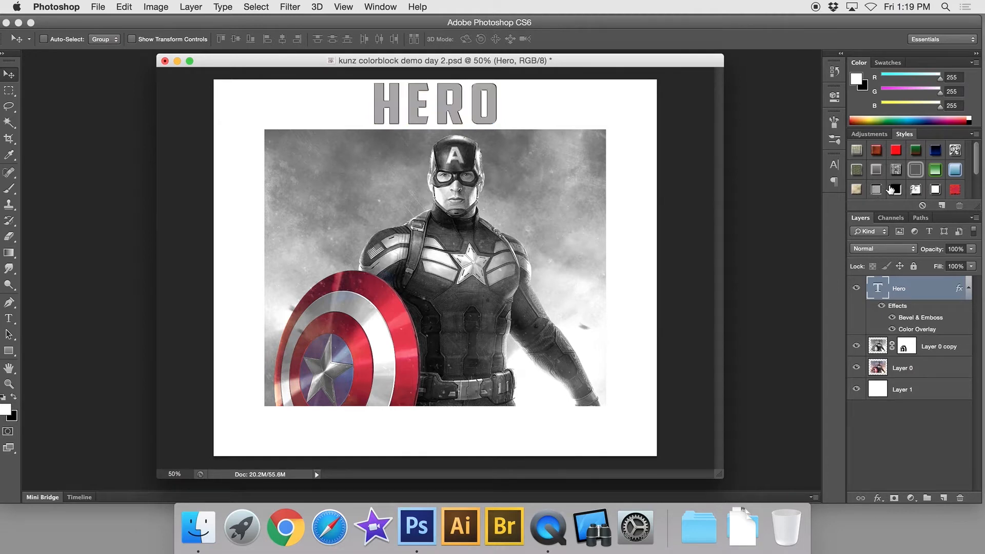
# - Apply the green gradient preset style to the Hero title and change its gradient overlay to the Blue, Red, Yellow preset
pyautogui.click(935, 172)
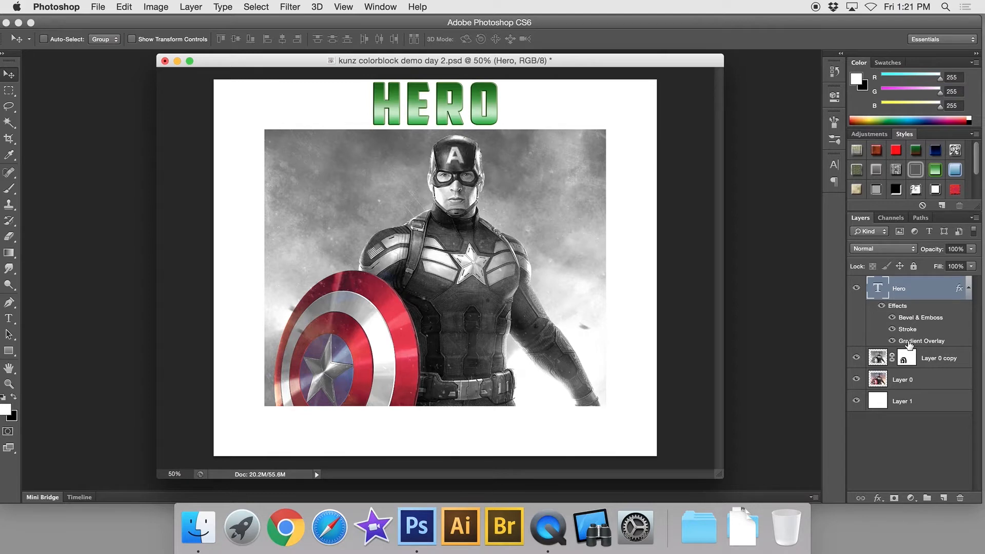
pyautogui.doubleClick(909, 342)
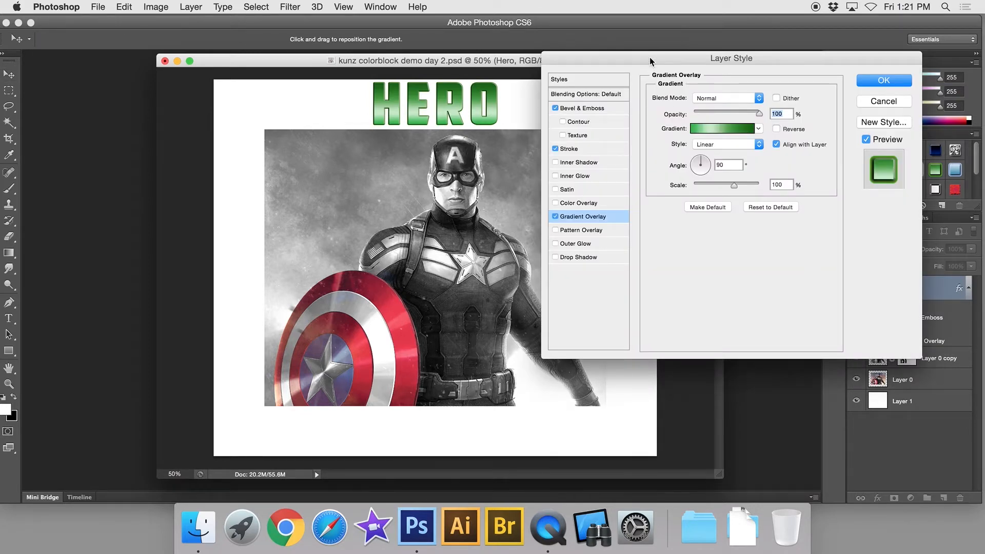
pyautogui.moveTo(650, 57); pyautogui.dragTo(629, 65)
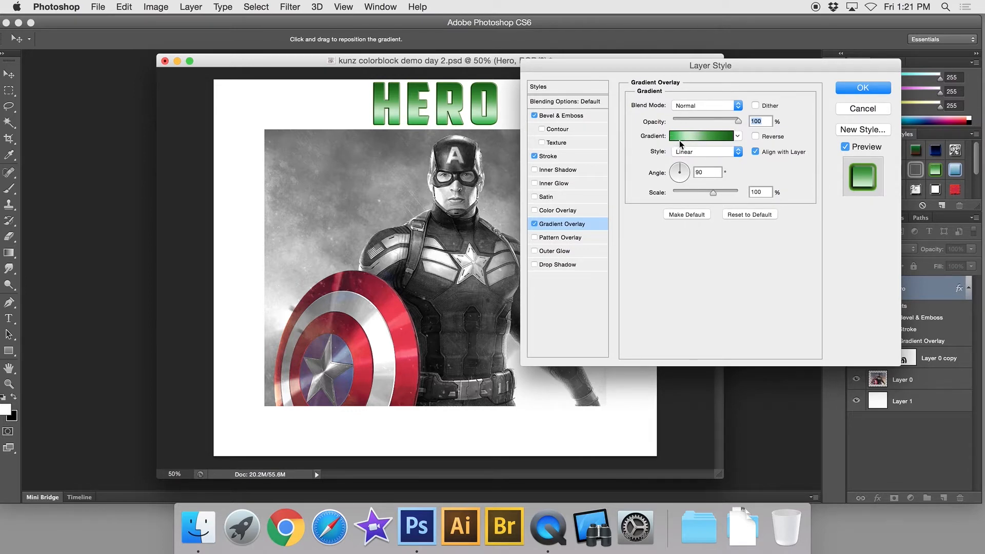
pyautogui.click(738, 135)
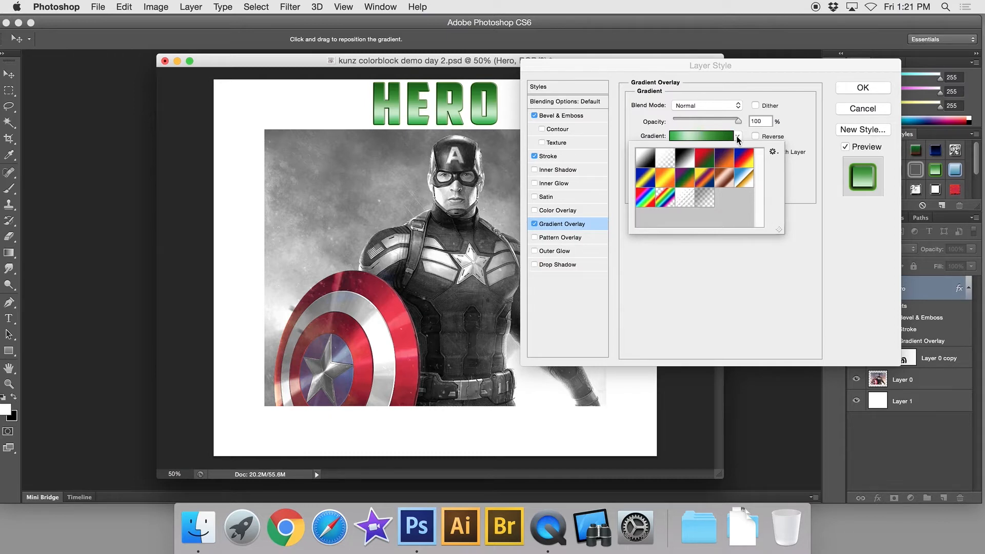
pyautogui.click(670, 179)
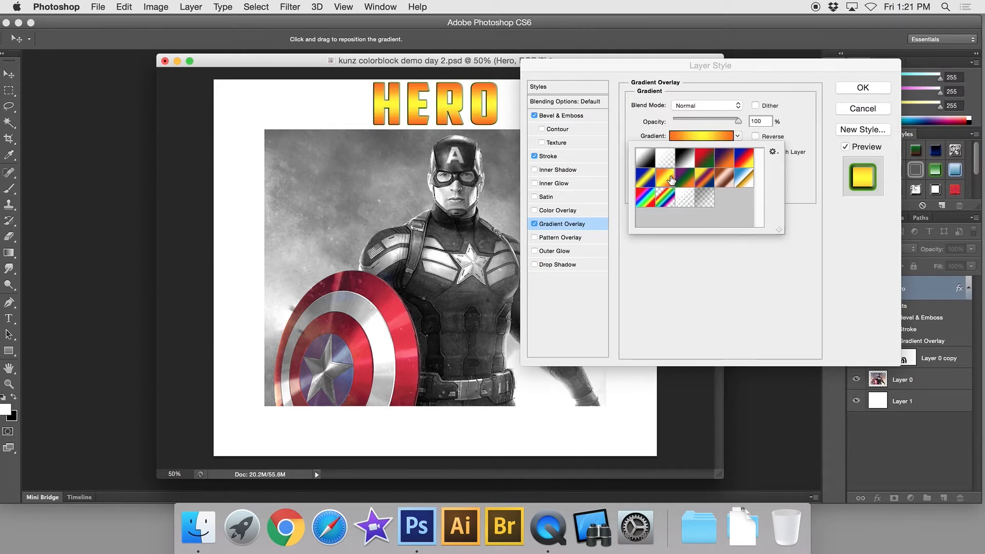
pyautogui.click(645, 177)
pyautogui.click(744, 163)
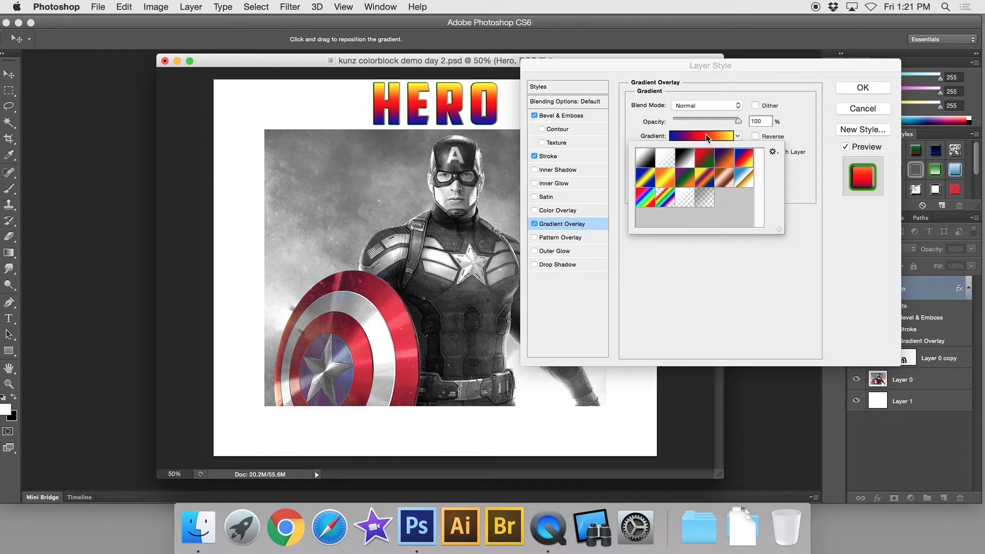
pyautogui.click(635, 129)
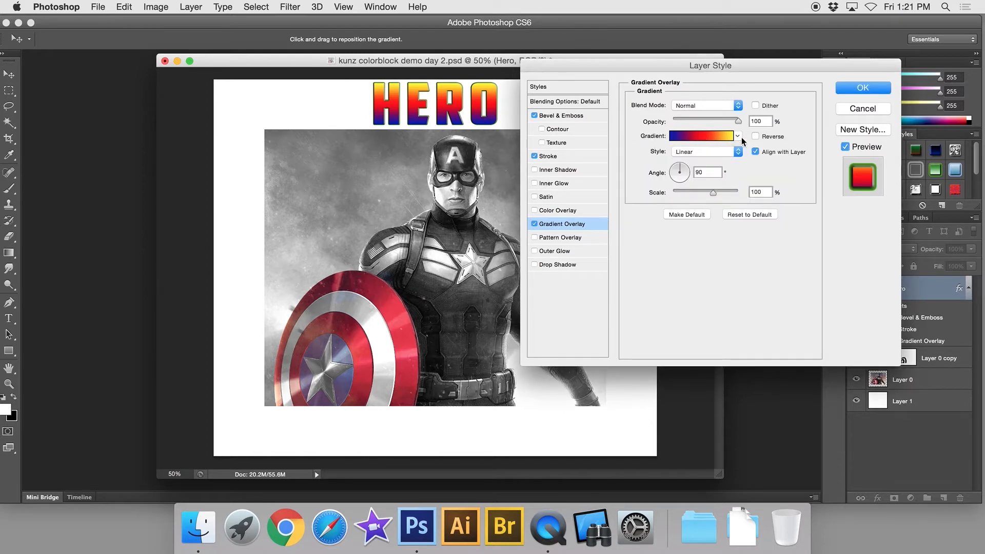
pyautogui.click(739, 136)
pyautogui.click(738, 134)
pyautogui.click(739, 135)
pyautogui.click(738, 136)
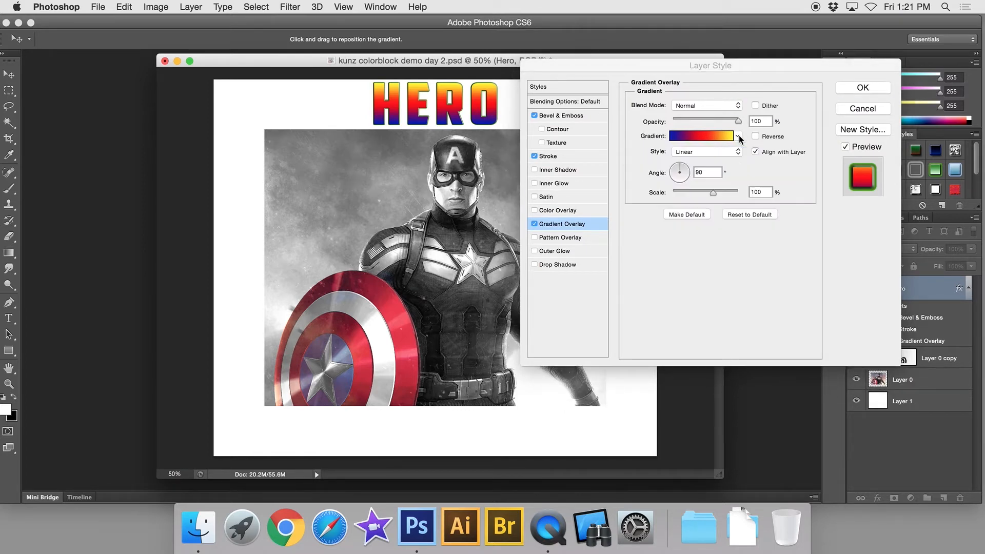
# - Edit the overlay gradient so its middle stop sits at 45% and uses a red sampled from the shield's outer ring
pyautogui.click(704, 135)
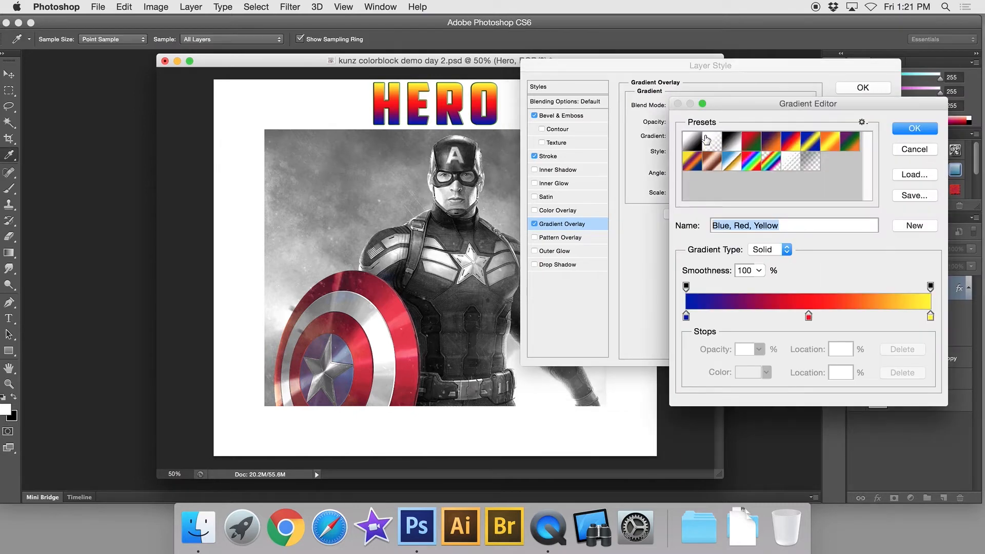
pyautogui.moveTo(749, 106); pyautogui.dragTo(603, 39)
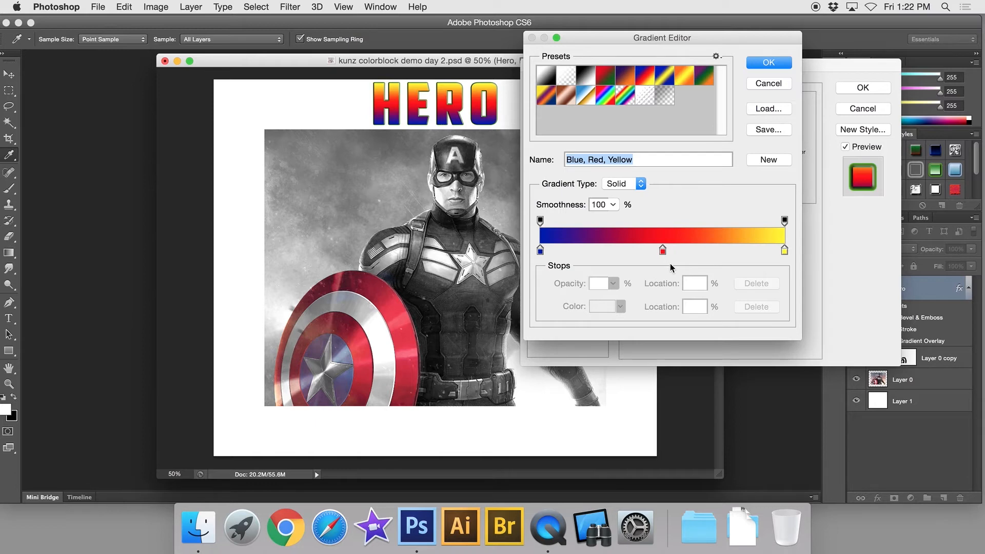
pyautogui.click(662, 250)
pyautogui.moveTo(663, 251)
pyautogui.mouseDown()
pyautogui.moveTo(616, 251)
pyautogui.moveTo(690, 251)
pyautogui.moveTo(625, 257)
pyautogui.moveTo(667, 256)
pyautogui.moveTo(653, 259)
pyautogui.moveTo(608, 257)
pyautogui.moveTo(655, 251)
pyautogui.moveTo(587, 250)
pyautogui.moveTo(656, 259)
pyautogui.mouseUp()
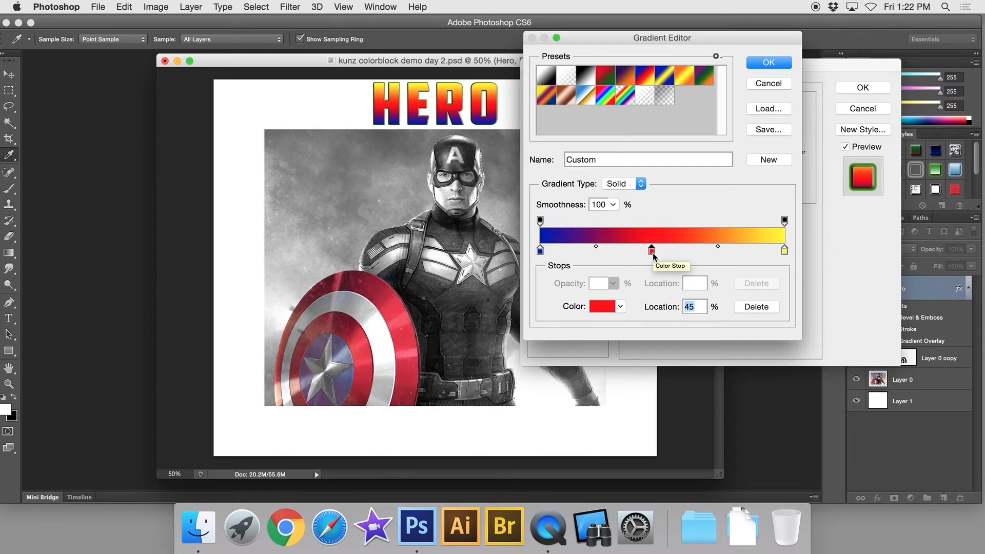
pyautogui.doubleClick(652, 252)
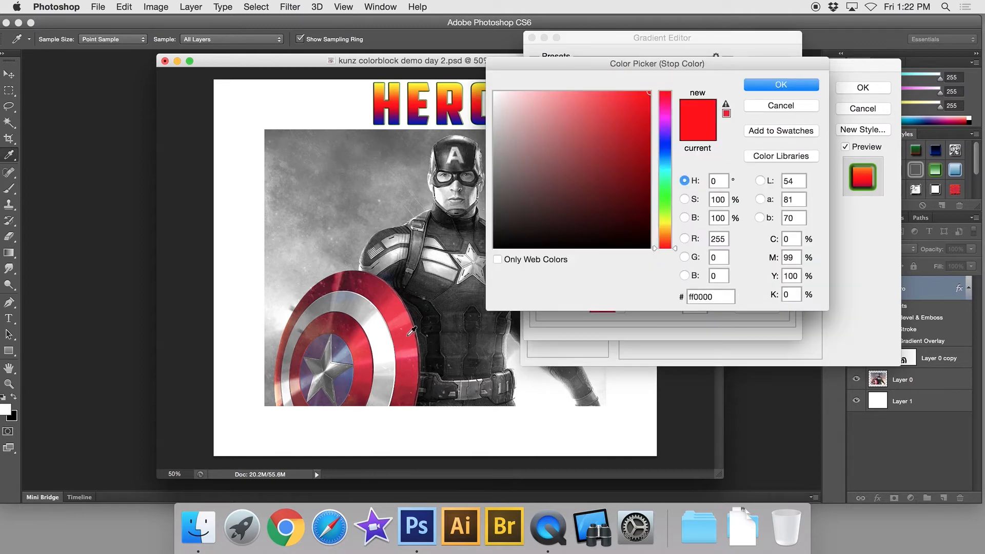
pyautogui.click(423, 326)
pyautogui.click(754, 88)
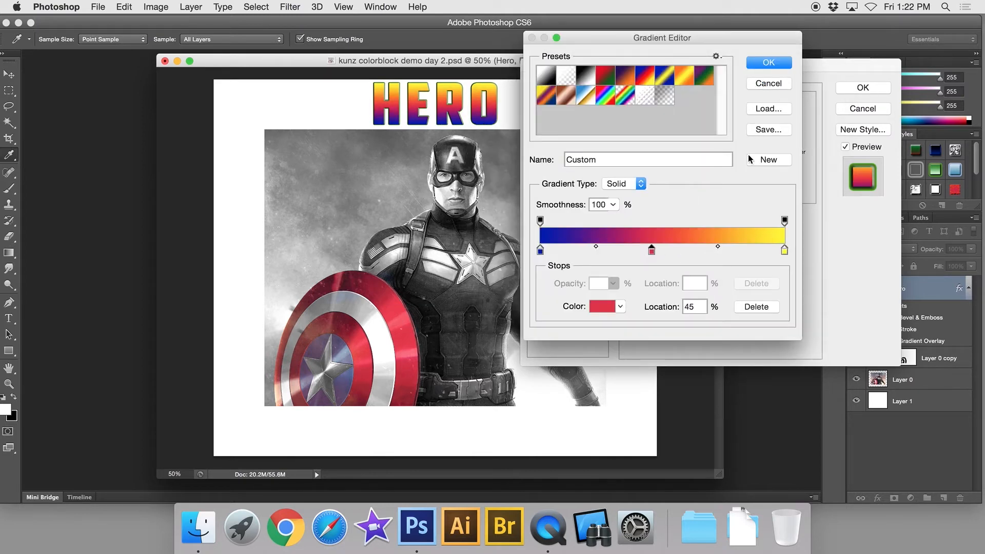
# - Recolour the overlay gradient's starting stop to dark red #621425 and its end stop to a blue sampled from the shield's centre
pyautogui.doubleClick(540, 251)
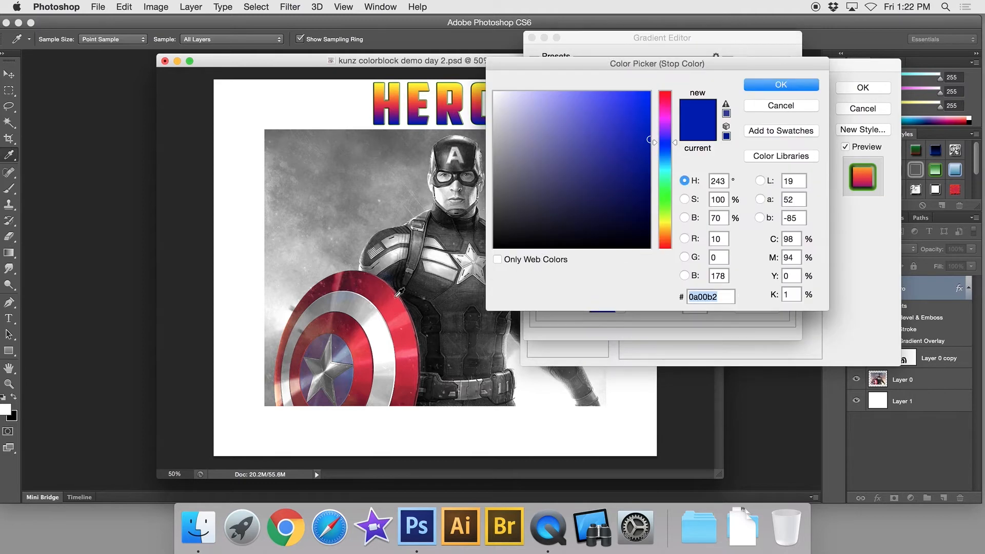
pyautogui.click(354, 322)
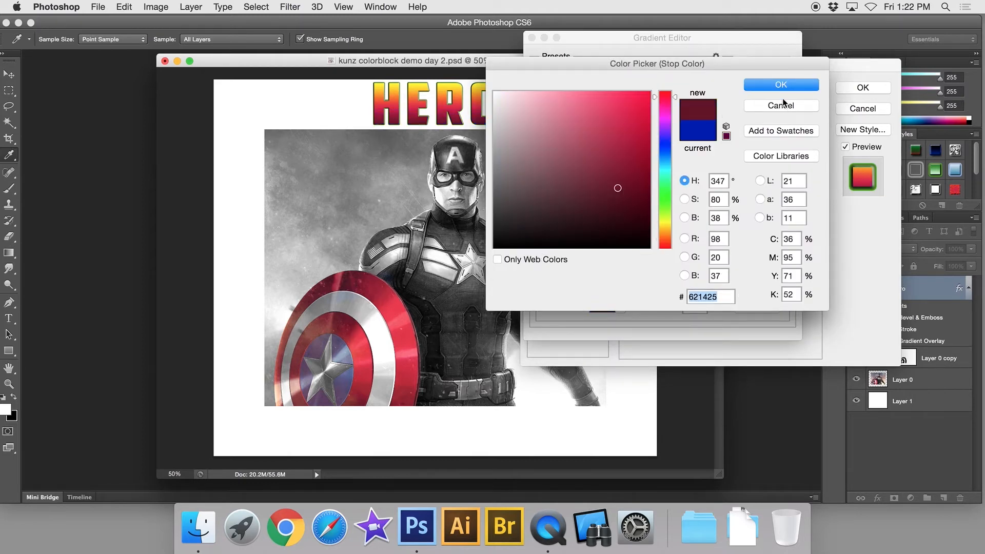
pyautogui.click(756, 89)
pyautogui.doubleClick(783, 252)
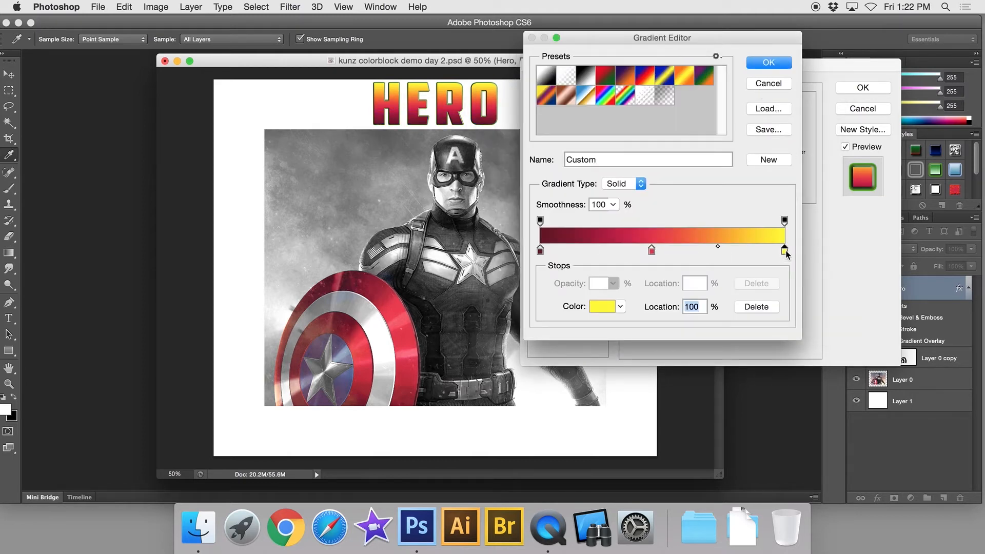
pyautogui.click(347, 353)
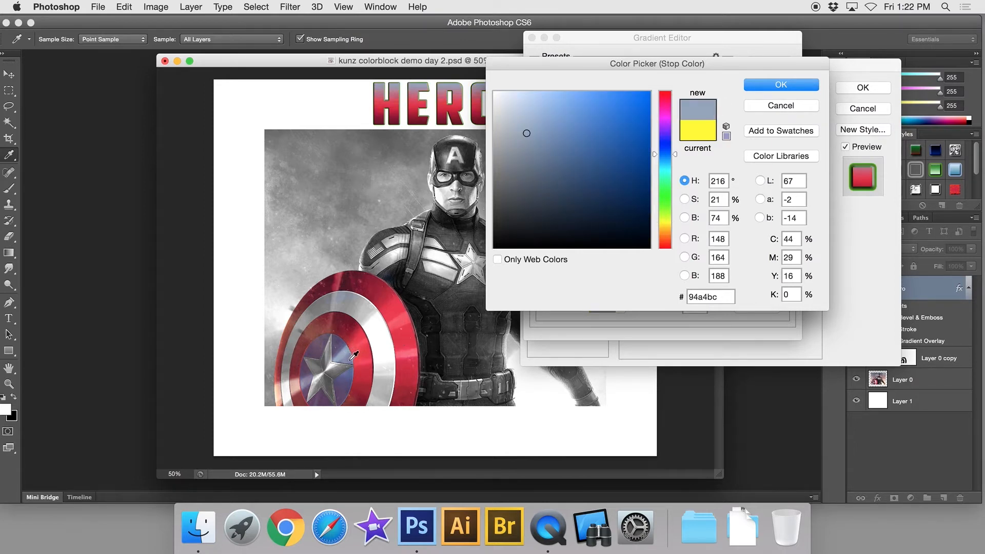
pyautogui.click(351, 358)
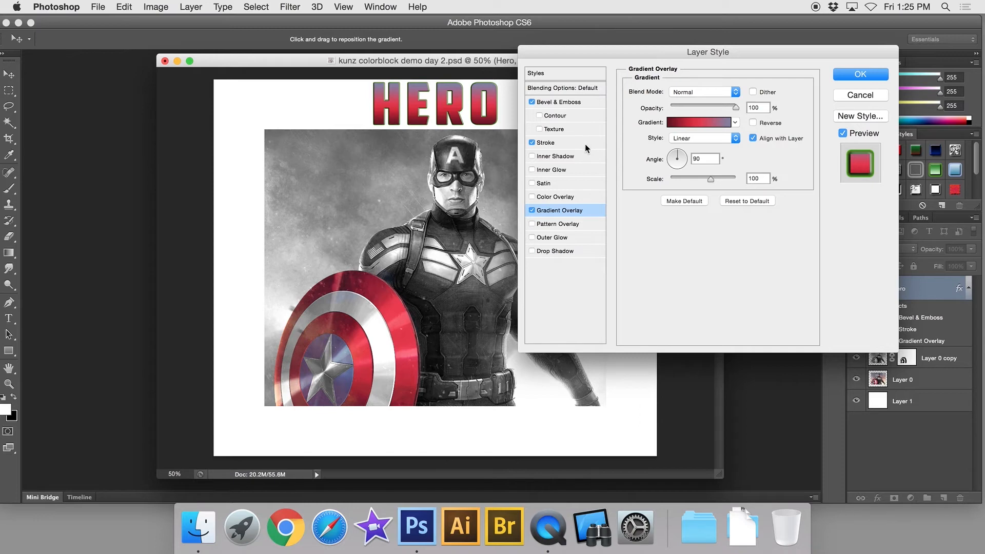
# - Set the Hero title's stroke size to 8 px and open its gradient for editing with the middle colour stop selected
pyautogui.click(549, 144)
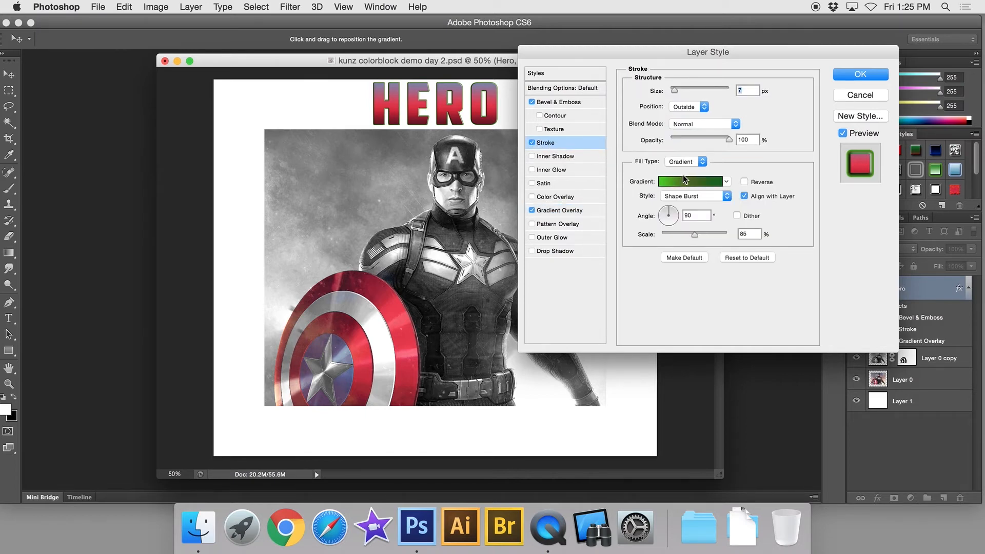
pyautogui.moveTo(671, 87); pyautogui.dragTo(675, 90)
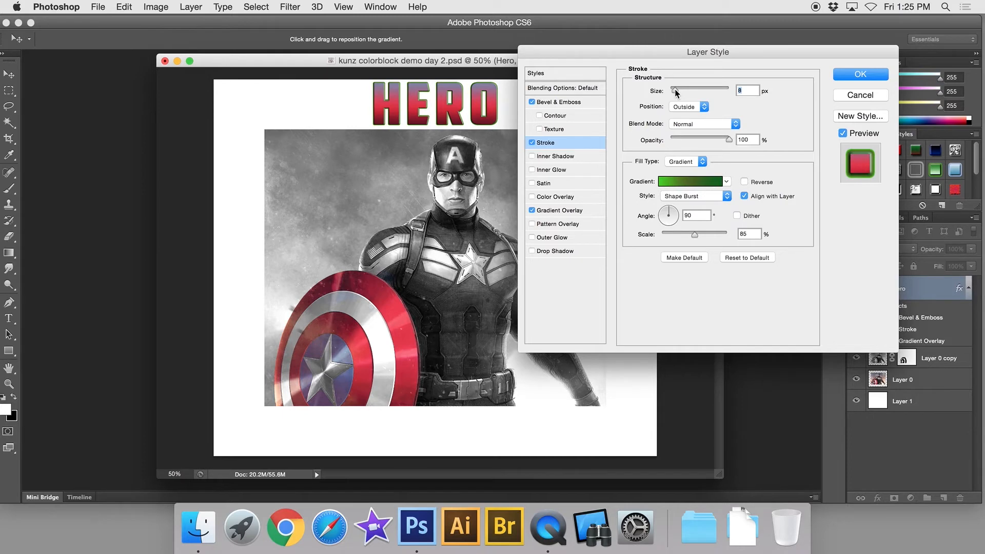
pyautogui.click(718, 183)
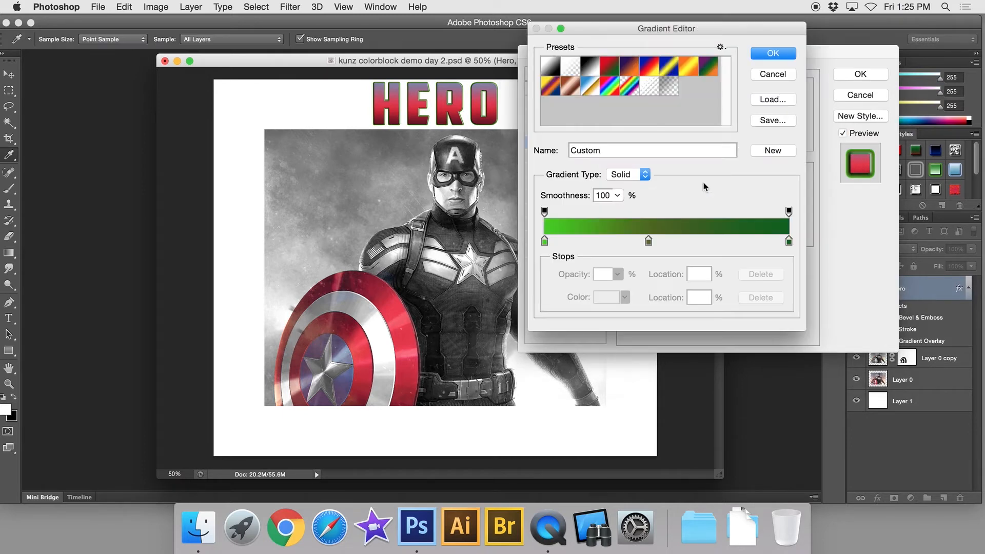
pyautogui.click(648, 242)
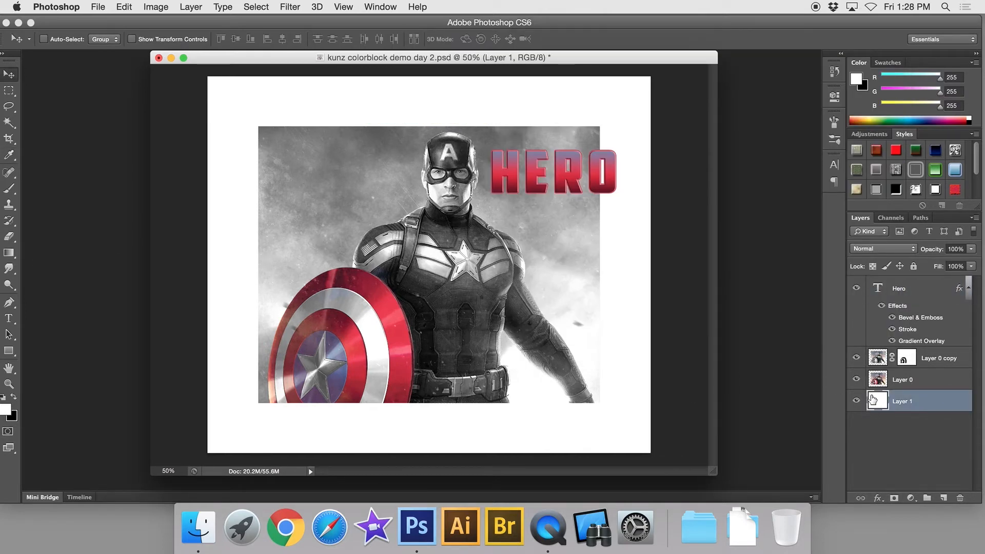
# - Try a diagonal yellow, violet, orange and blue gradient on Layer 1, and restore its plain white fill
pyautogui.click(8, 252)
pyautogui.click(88, 40)
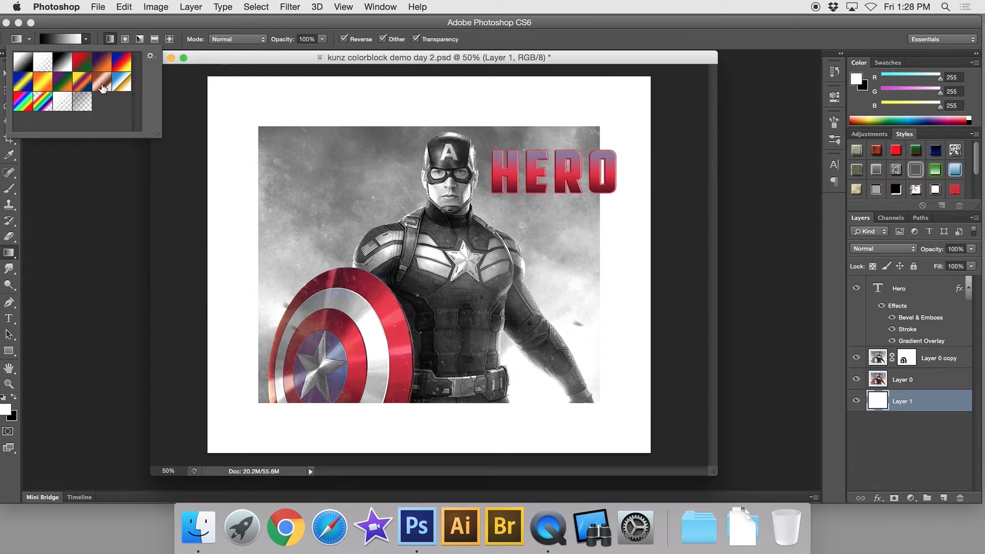
pyautogui.click(82, 82)
pyautogui.click(216, 64)
pyautogui.moveTo(244, 118); pyautogui.dragTo(614, 413)
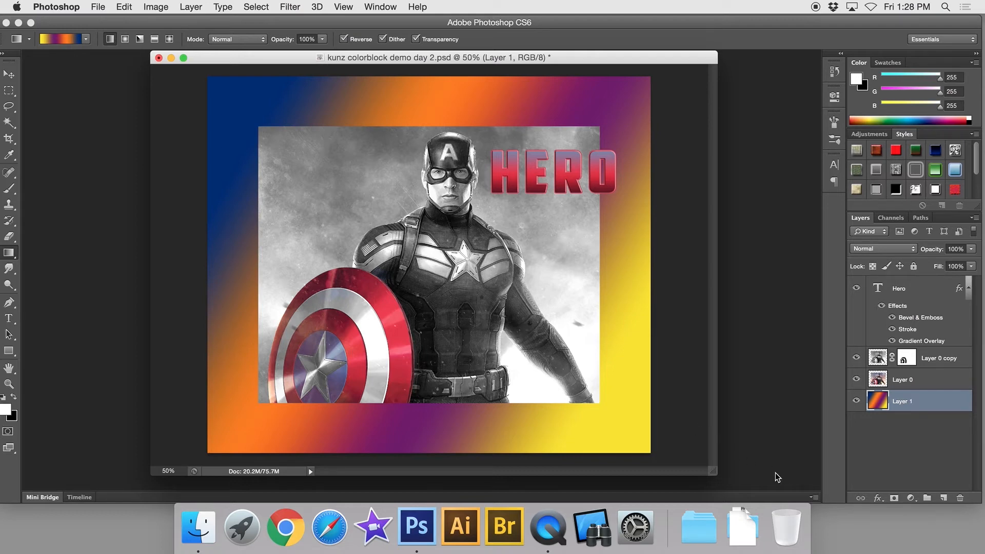
pyautogui.hotkey('alt', 'BackSpace')
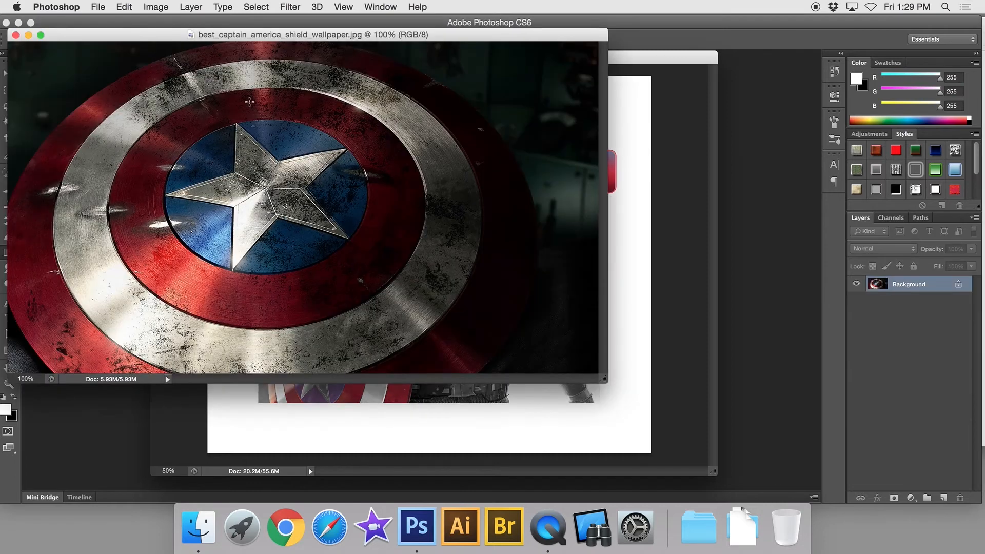
# - Copy the shield image from best_captain_america_shield_wallpaper.jpg into the poster document as a new layer directly above Layer 1
pyautogui.moveTo(156, 39); pyautogui.dragTo(538, 29)
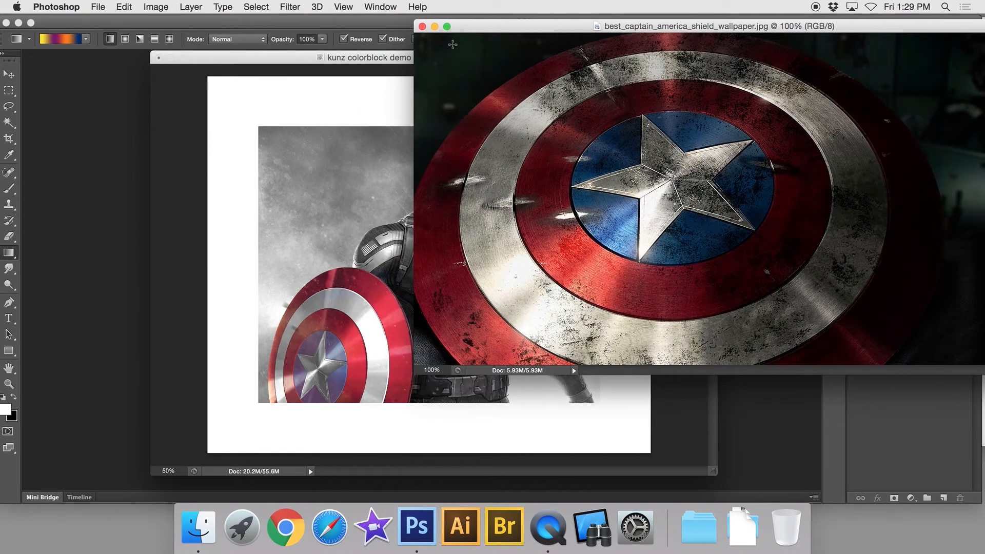
pyautogui.moveTo(488, 32); pyautogui.dragTo(405, 37)
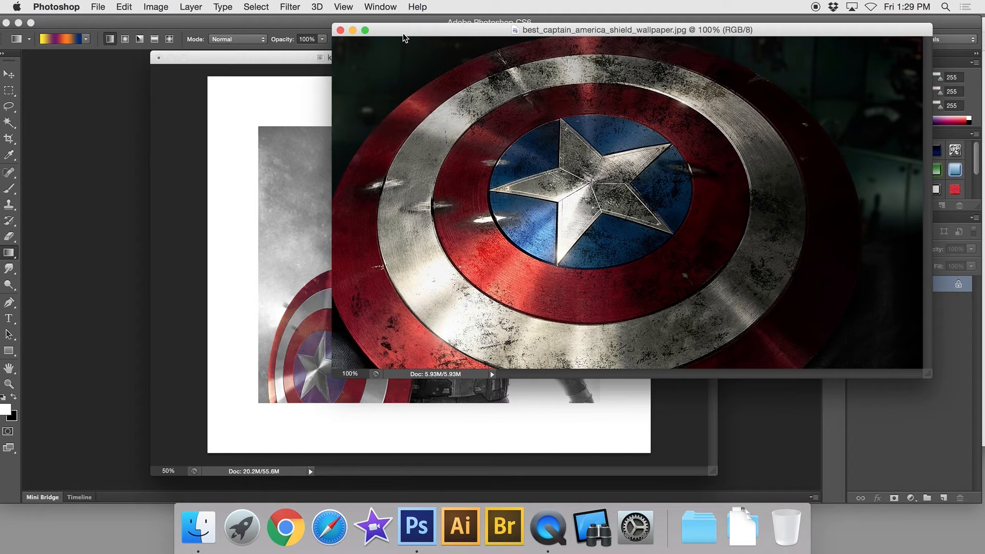
pyautogui.click(19, 78)
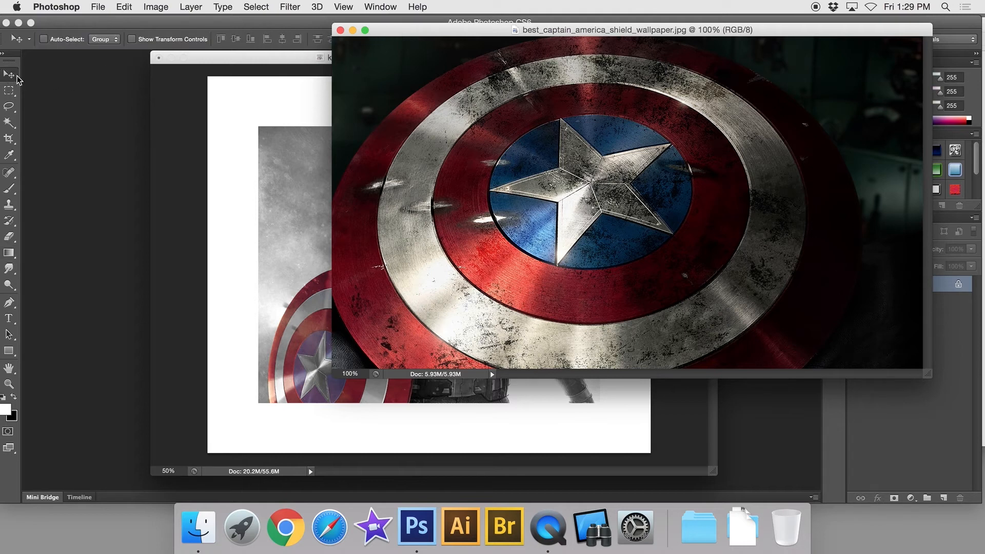
pyautogui.moveTo(409, 32); pyautogui.dragTo(491, 25)
pyautogui.moveTo(554, 115); pyautogui.dragTo(291, 133)
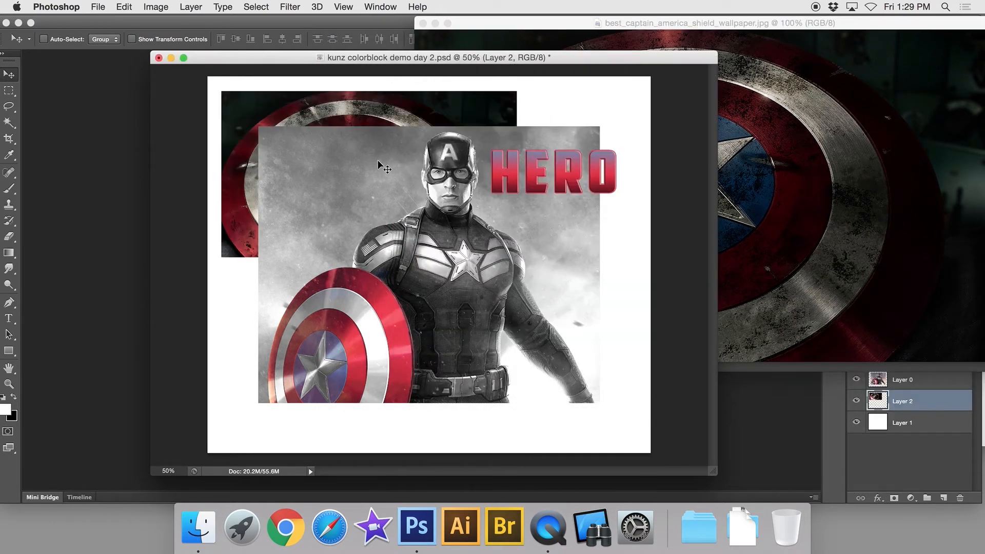
# - Close the best_captain_america_shield_wallpaper.jpg document and return to the poster
pyautogui.click(906, 457)
pyautogui.click(724, 42)
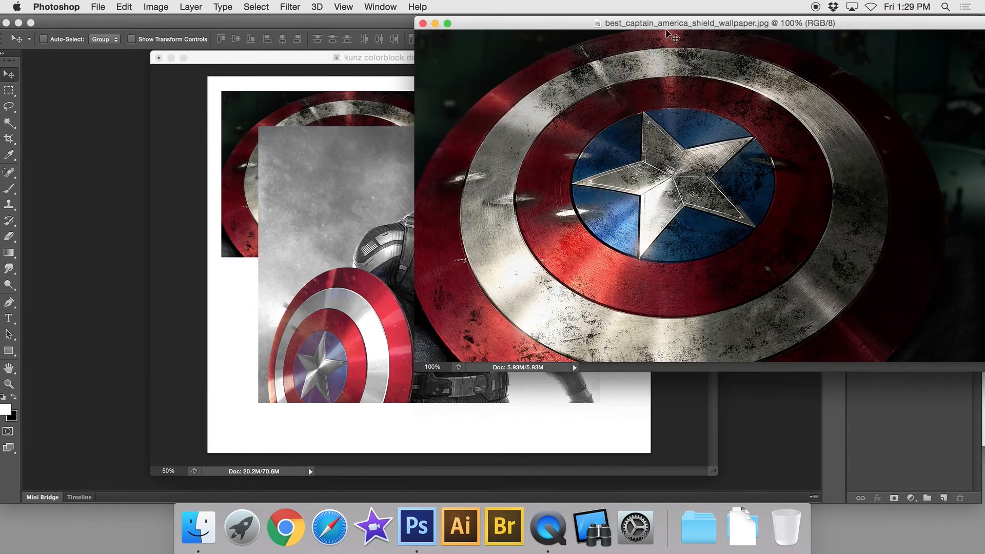
pyautogui.click(423, 24)
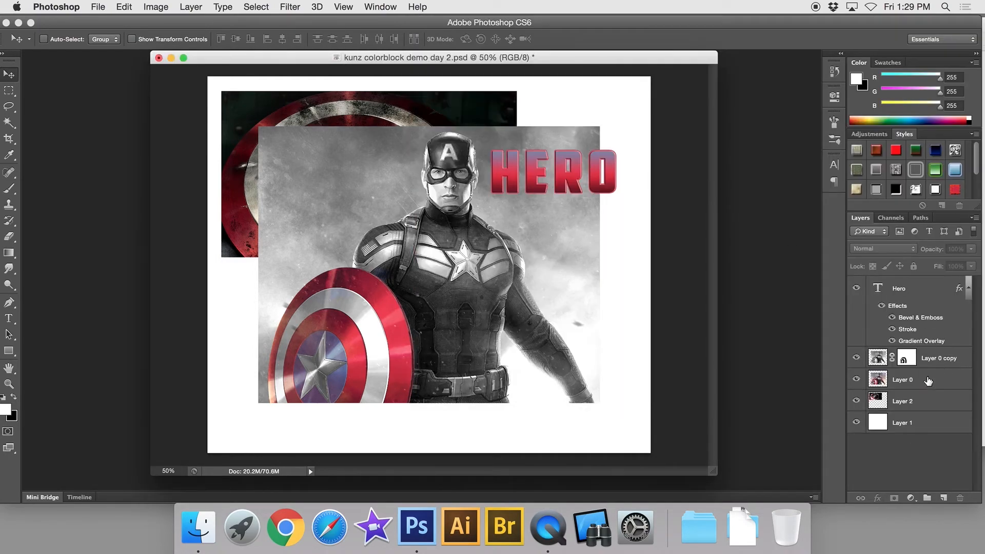
# - Try the shield image on Layer 2 above the Hero title, and return the layer to its place directly above Layer 1
pyautogui.moveTo(927, 401); pyautogui.dragTo(902, 283)
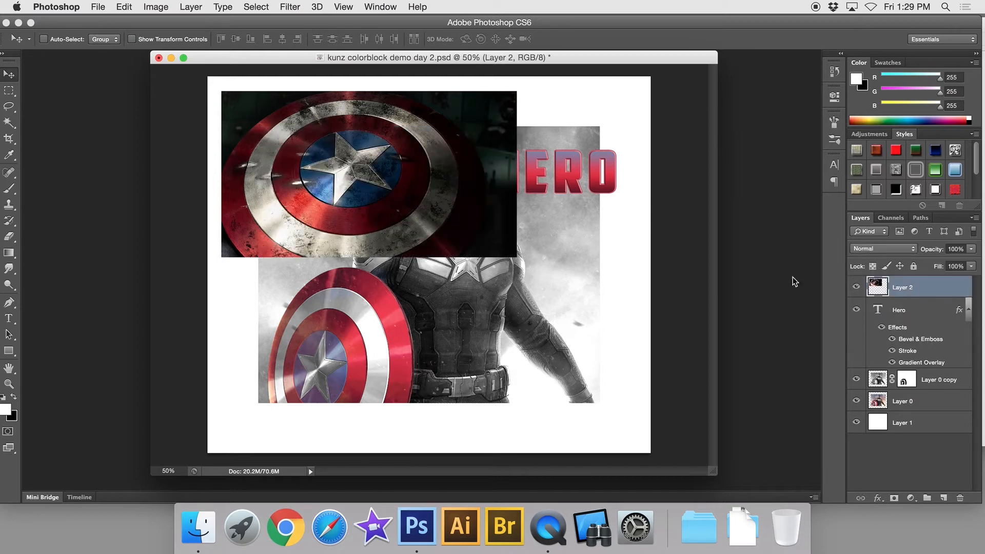
pyautogui.moveTo(408, 202); pyautogui.dragTo(500, 206)
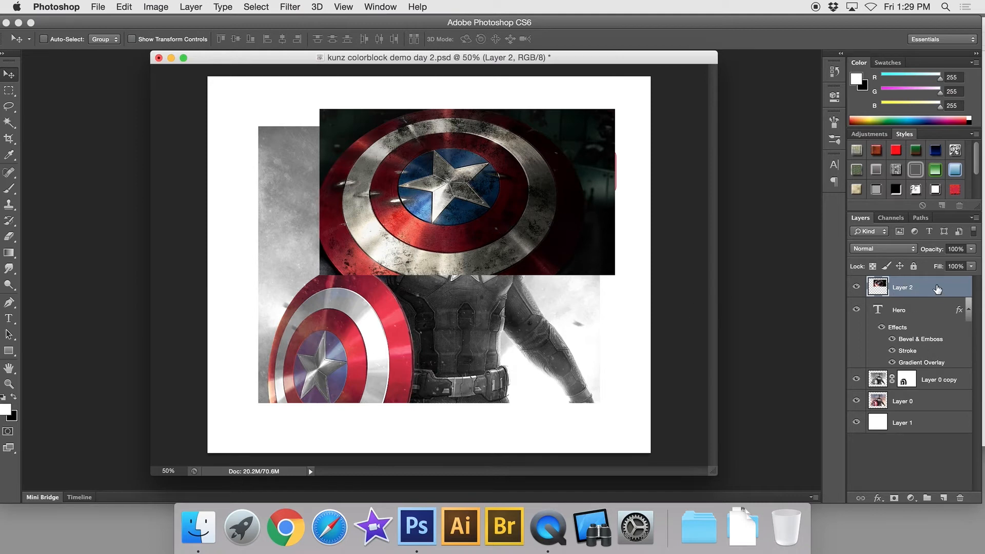
pyautogui.moveTo(931, 290); pyautogui.dragTo(913, 411)
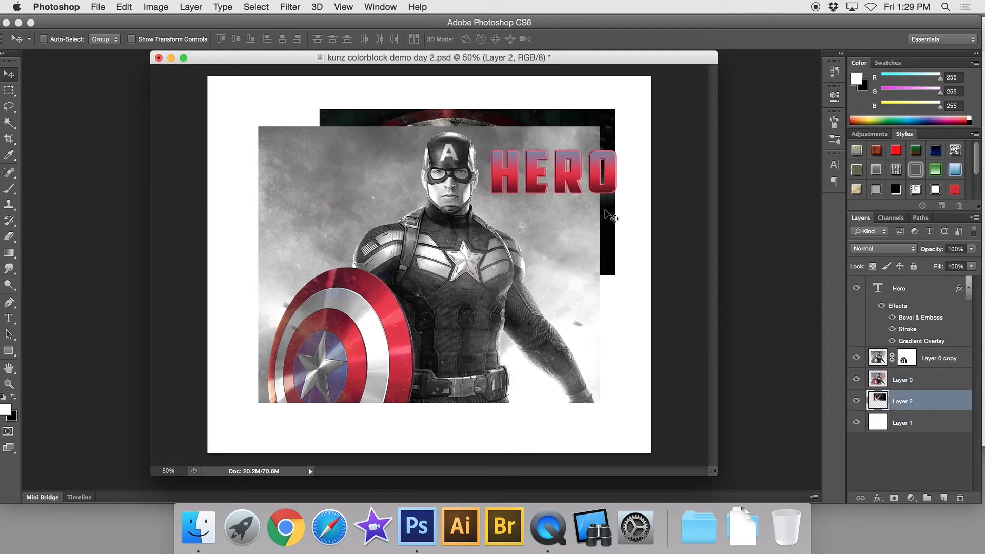
# - Move the shield image to the canvas's upper-left corner and scale it to about 235.5%, positioned so it fills the whole poster background
pyautogui.moveTo(558, 221); pyautogui.dragTo(447, 178)
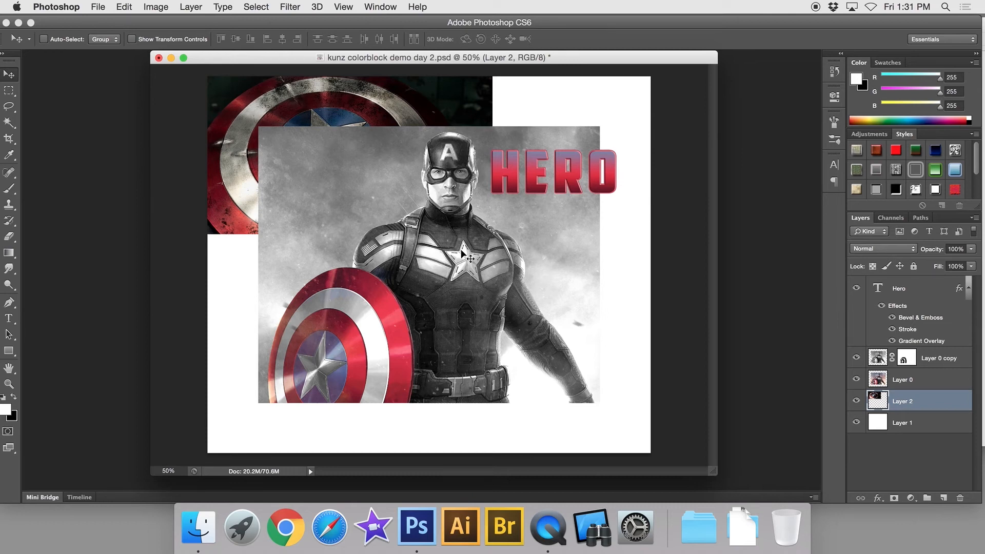
pyautogui.press('super+t')
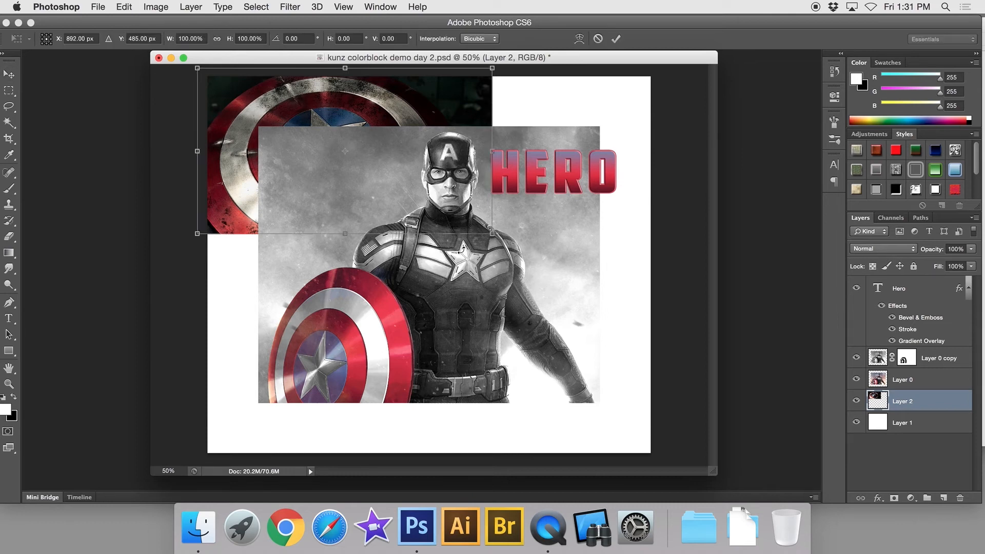
pyautogui.moveTo(491, 233); pyautogui.dragTo(865, 510)
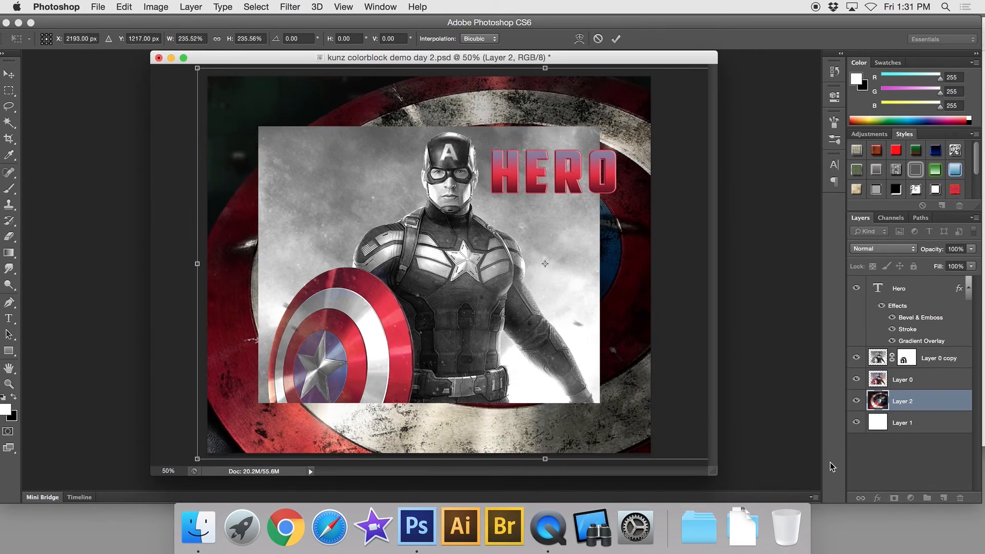
pyautogui.moveTo(637, 403); pyautogui.dragTo(618, 406)
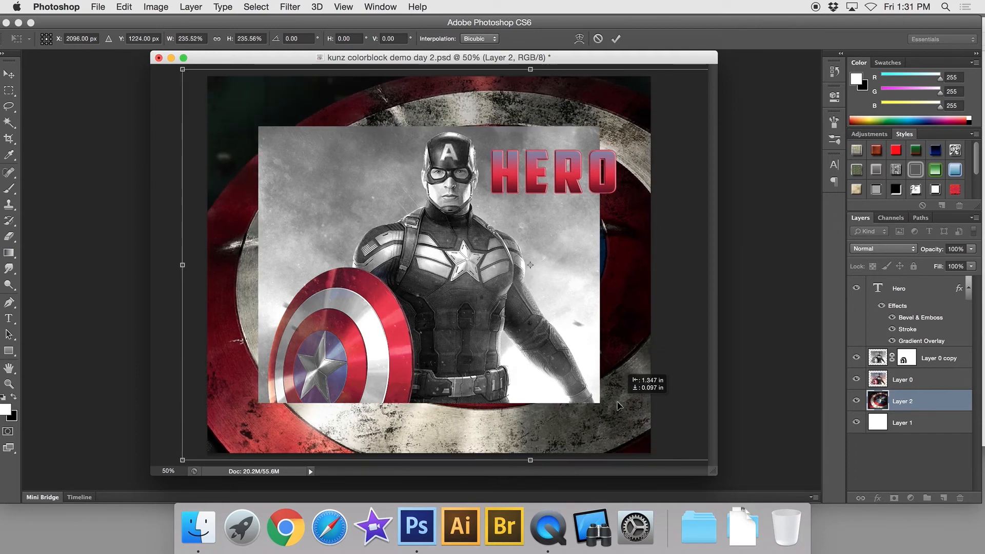
pyautogui.press('Return')
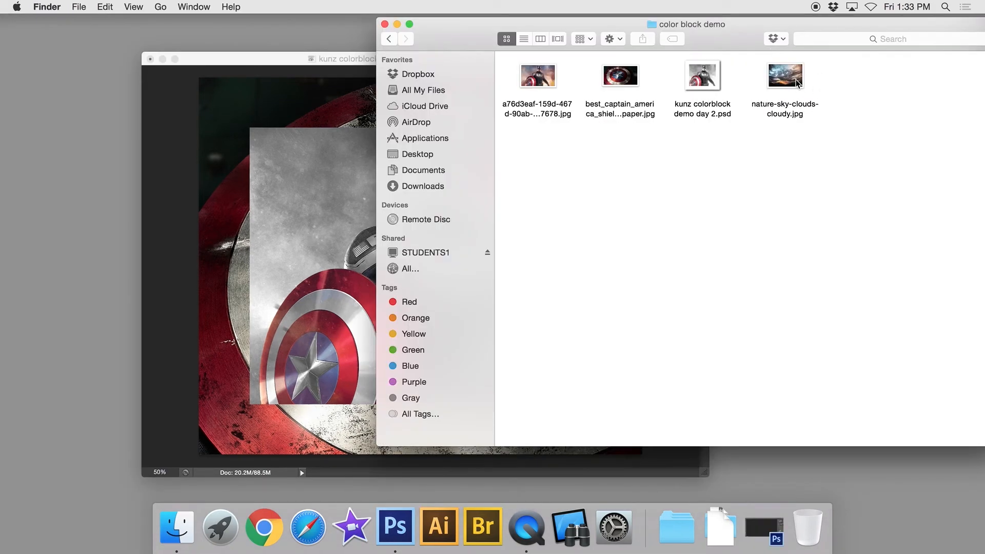
# - Open nature-sky-clouds-cloudy.jpg from the color block demo folder in Photoshop and arrange its window beside the poster
pyautogui.moveTo(792, 84); pyautogui.dragTo(411, 513)
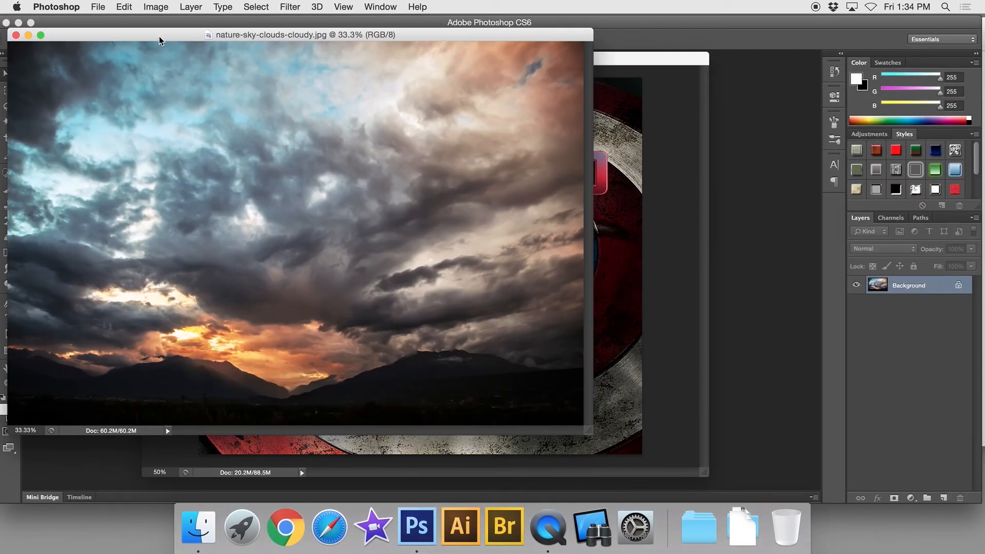
pyautogui.moveTo(159, 35); pyautogui.dragTo(587, 40)
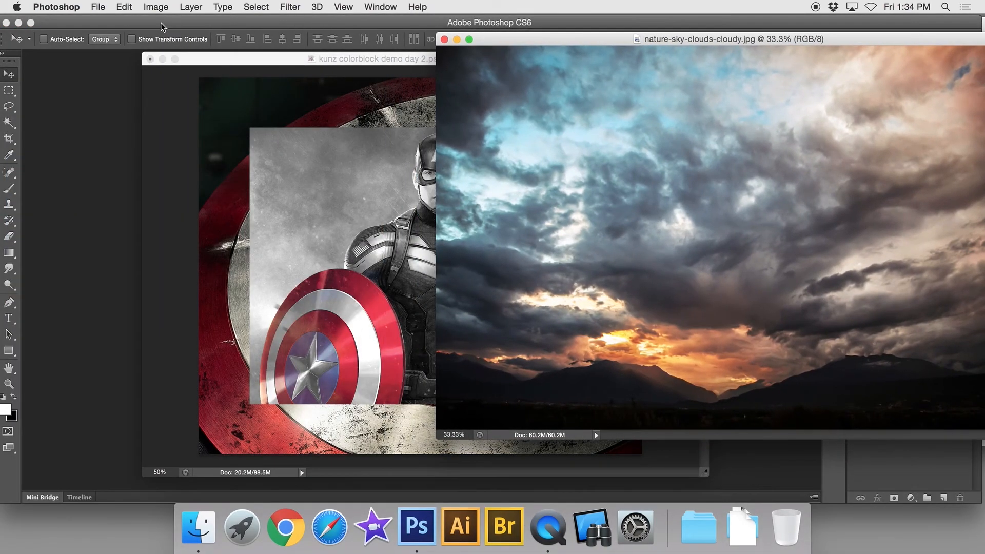
pyautogui.moveTo(162, 26); pyautogui.dragTo(169, 26)
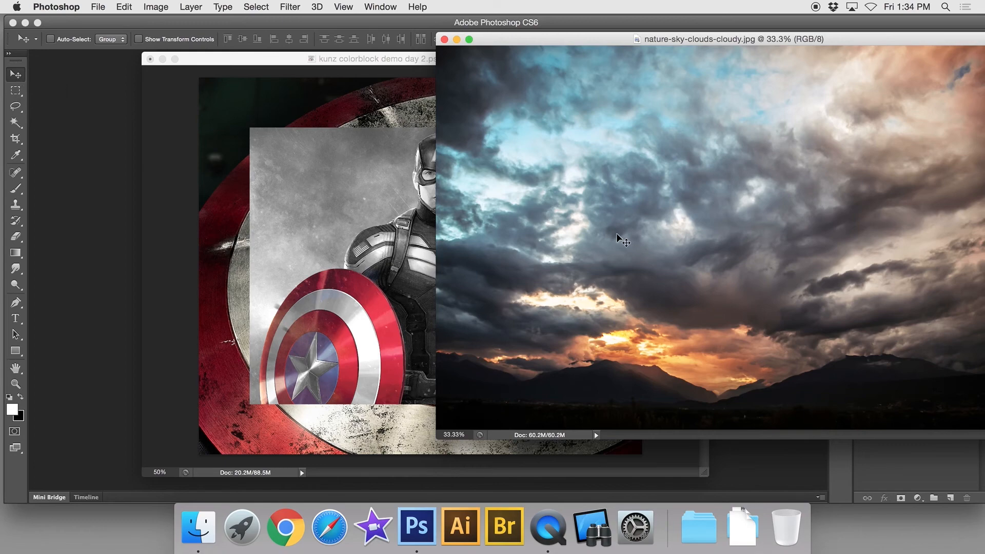
# - Copy the cloudy sky image into the poster as a new layer directly above Layer 2, filling the canvas, and close the source photo
pyautogui.moveTo(623, 240)
pyautogui.mouseDown()
pyautogui.moveTo(287, 306)
pyautogui.moveTo(414, 307)
pyautogui.moveTo(622, 277)
pyautogui.moveTo(623, 246)
pyautogui.mouseUp()
pyautogui.click(728, 42)
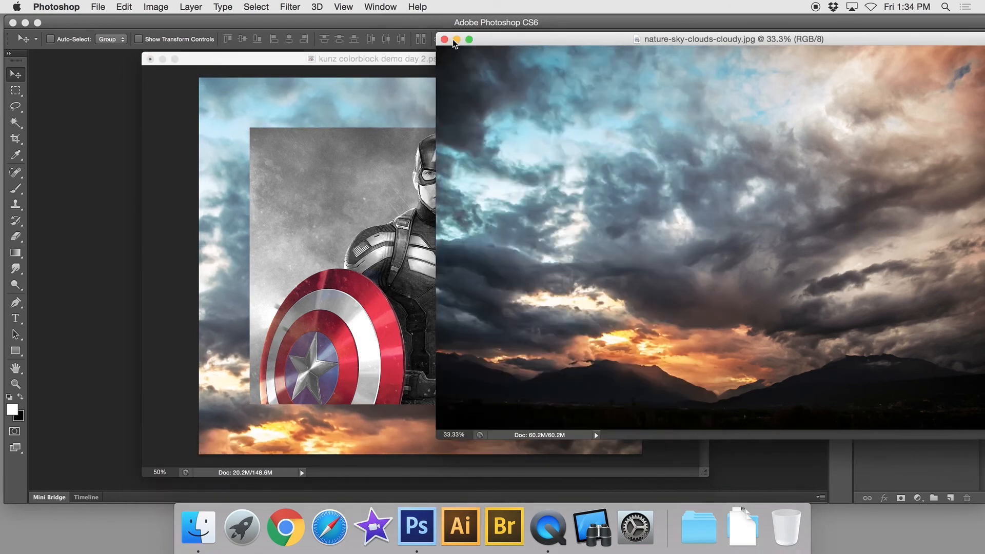
pyautogui.click(444, 40)
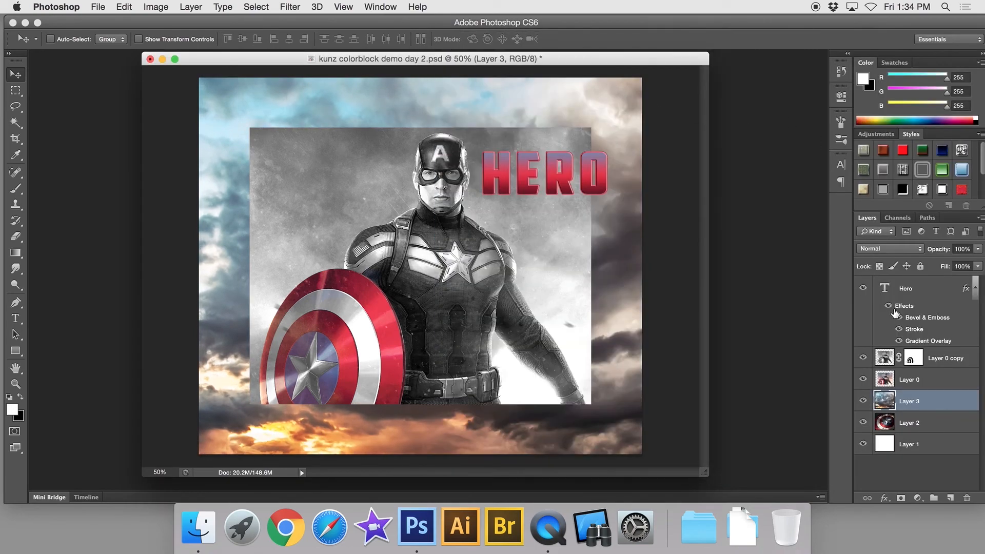
# - Try the Color Burn blend mode on the clouds layer and compare the background with that layer hidden and shown
pyautogui.click(920, 251)
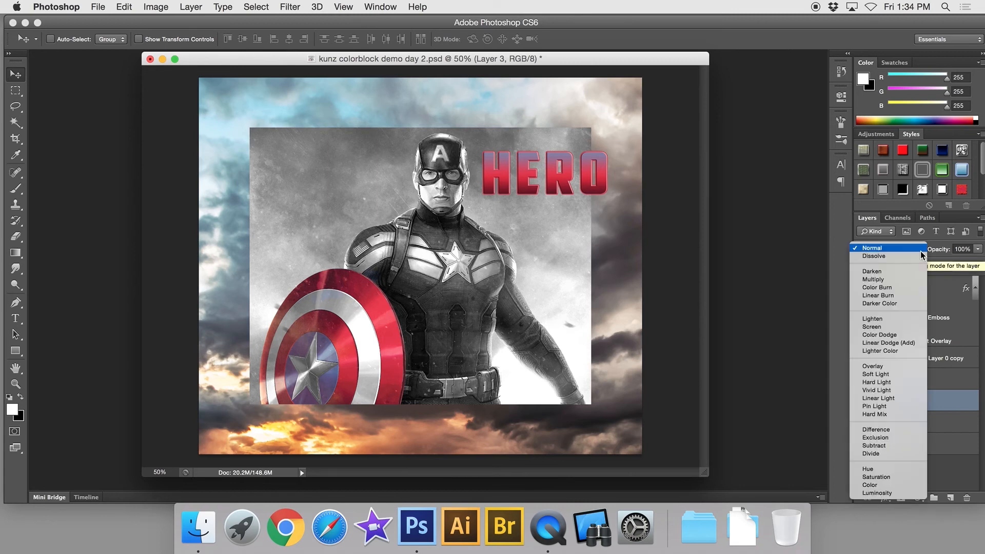
pyautogui.click(895, 287)
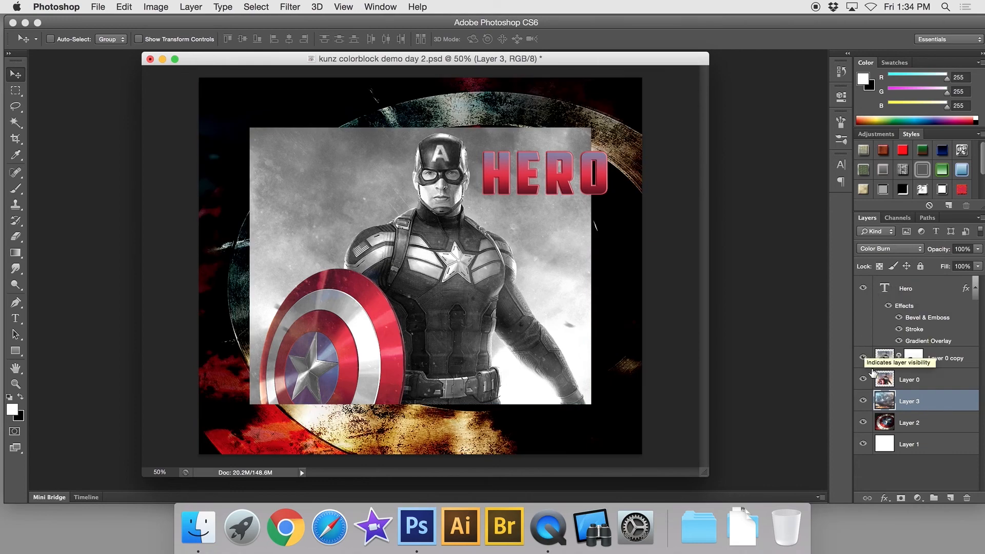
pyautogui.click(863, 401)
pyautogui.click(864, 403)
pyautogui.click(864, 402)
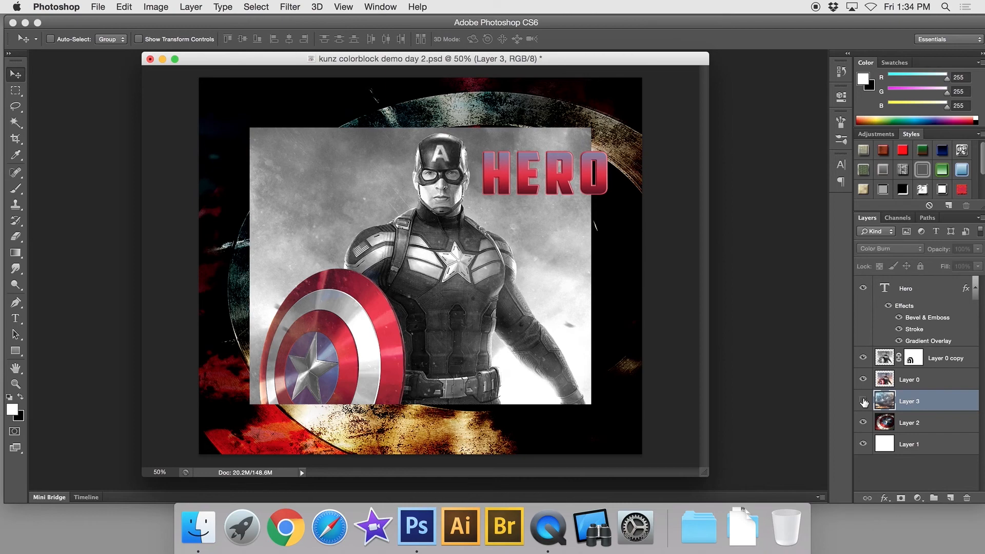
pyautogui.click(863, 403)
pyautogui.click(863, 402)
pyautogui.click(863, 403)
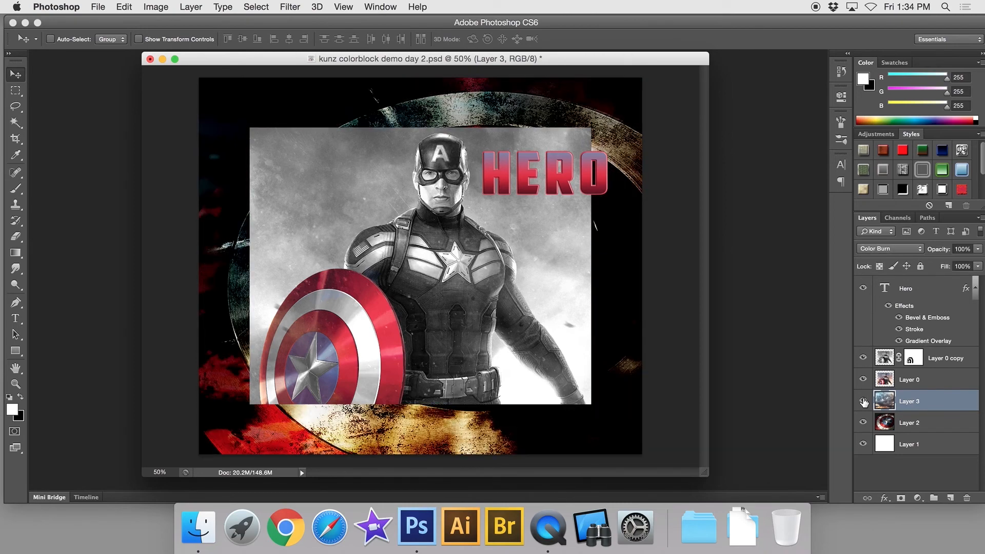
pyautogui.click(863, 403)
pyautogui.click(864, 403)
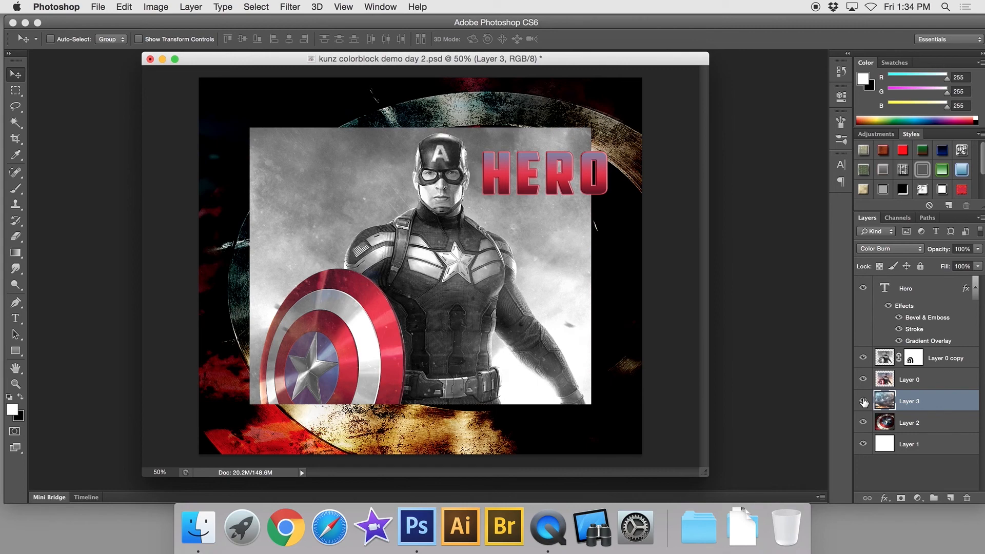
# - Try the Multiply, Difference and Exclusion blend modes on the clouds layer, and set it to Vivid Light
pyautogui.click(918, 251)
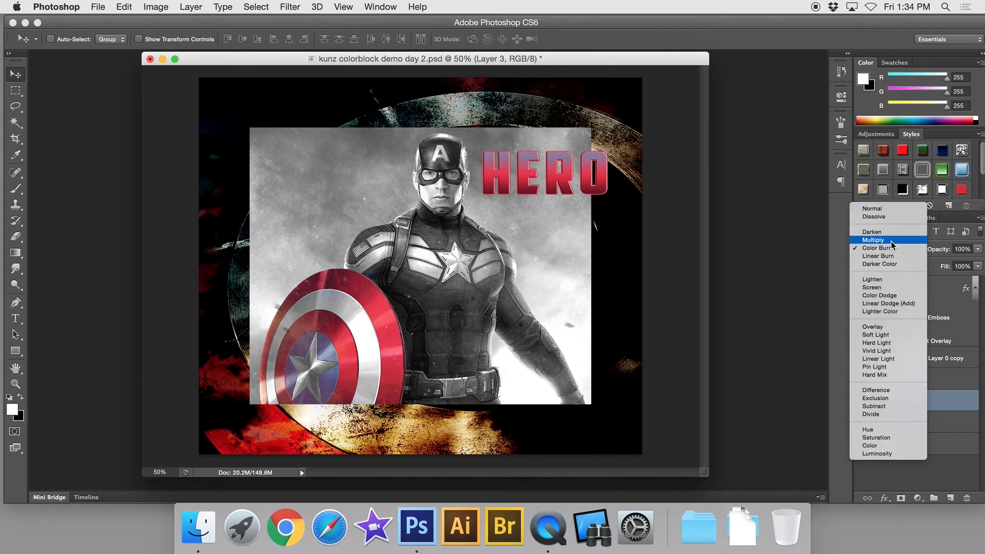
pyautogui.click(892, 240)
pyautogui.click(922, 251)
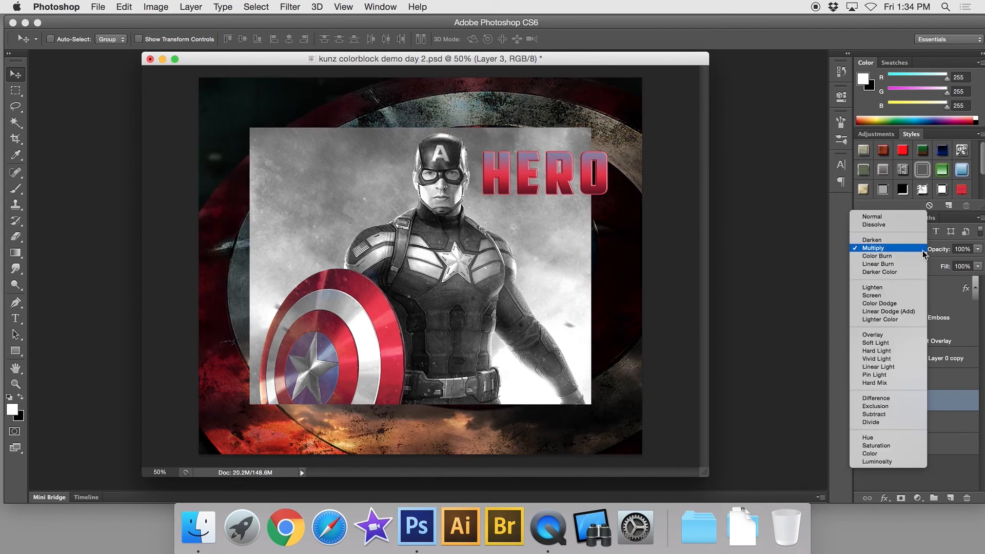
pyautogui.click(888, 398)
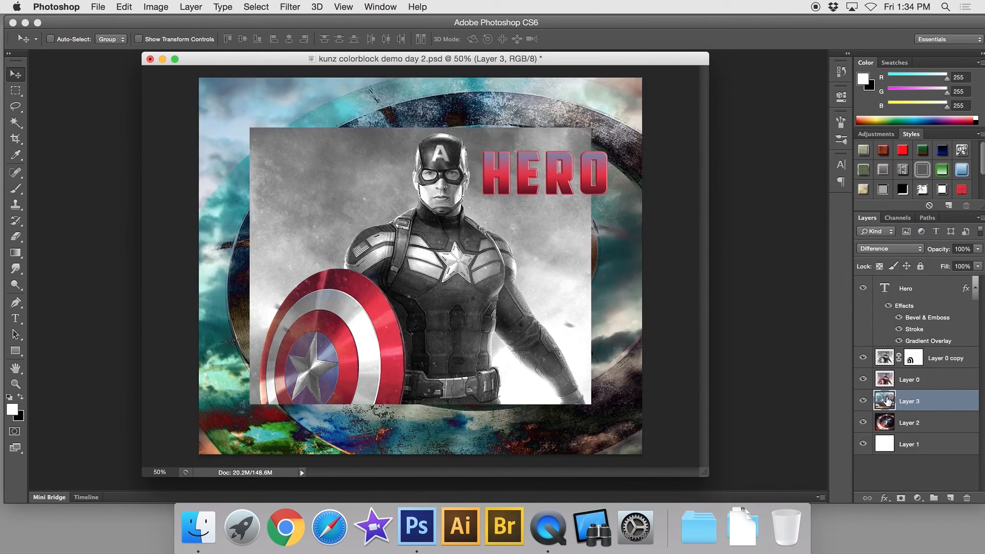
pyautogui.click(920, 250)
pyautogui.click(892, 258)
pyautogui.click(923, 252)
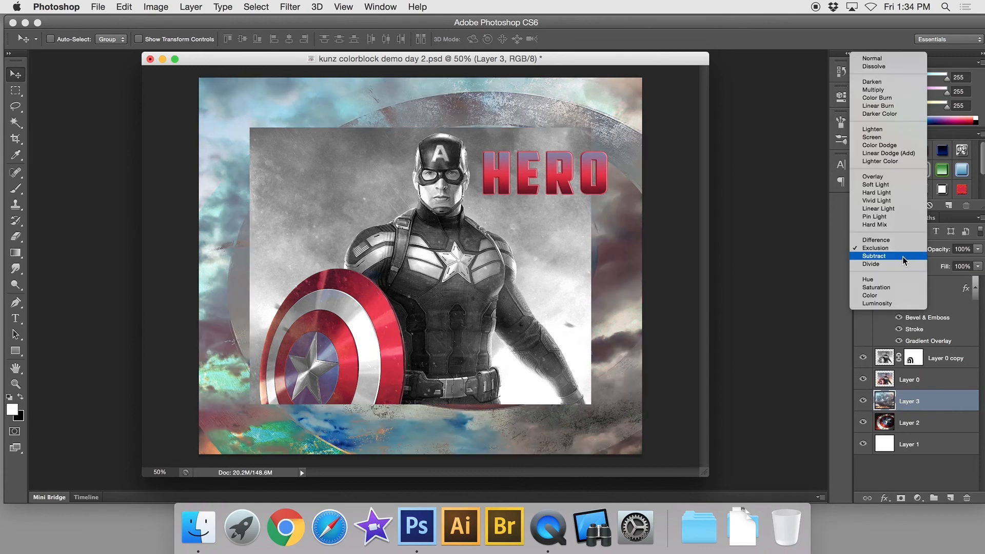
pyautogui.click(882, 200)
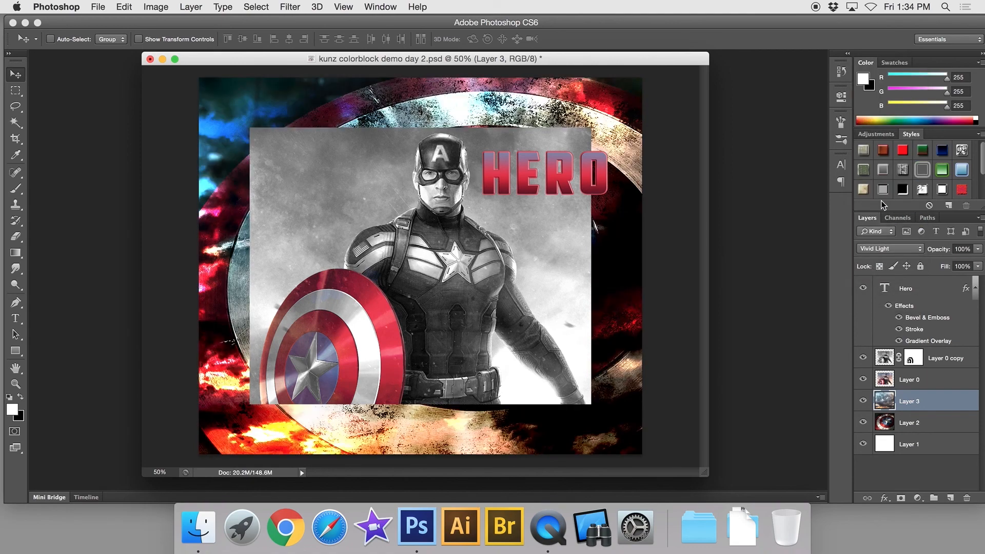